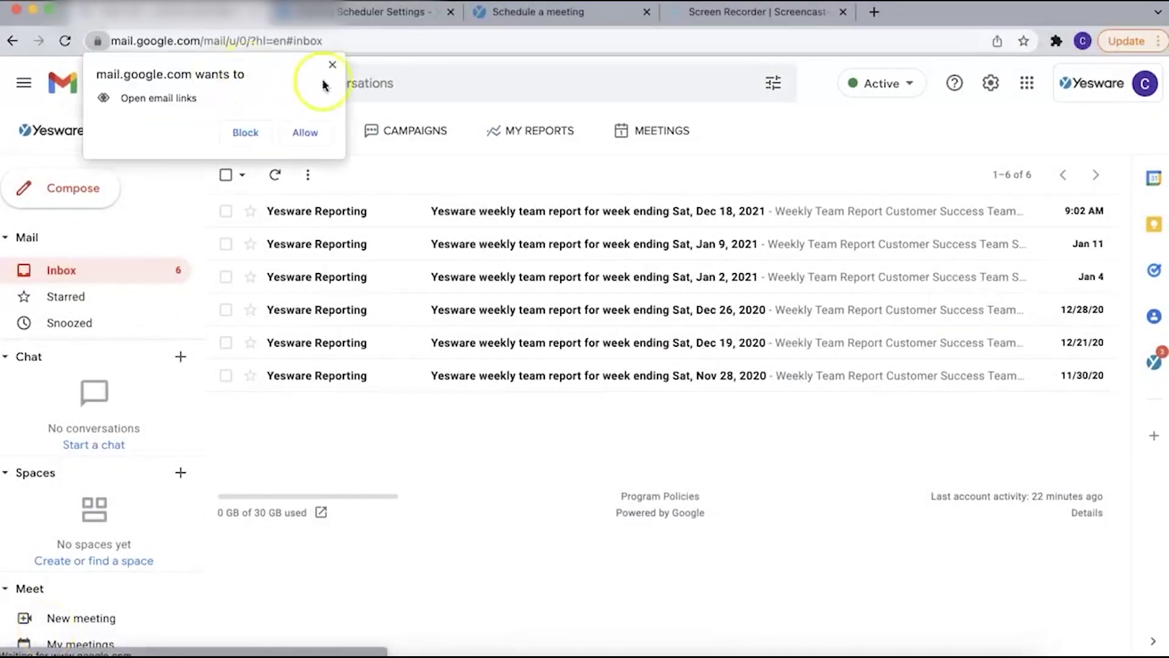
Start a new email and switch Yesware tracking off, then back on.
click(328, 64)
click(53, 194)
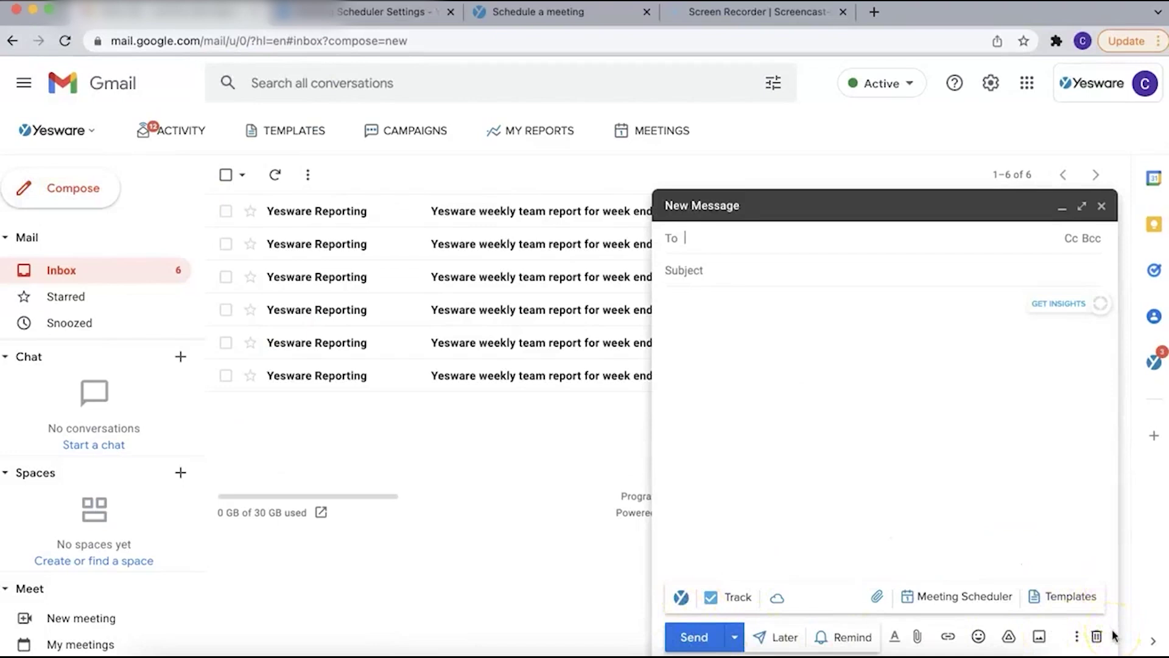
mouse_move(711, 601)
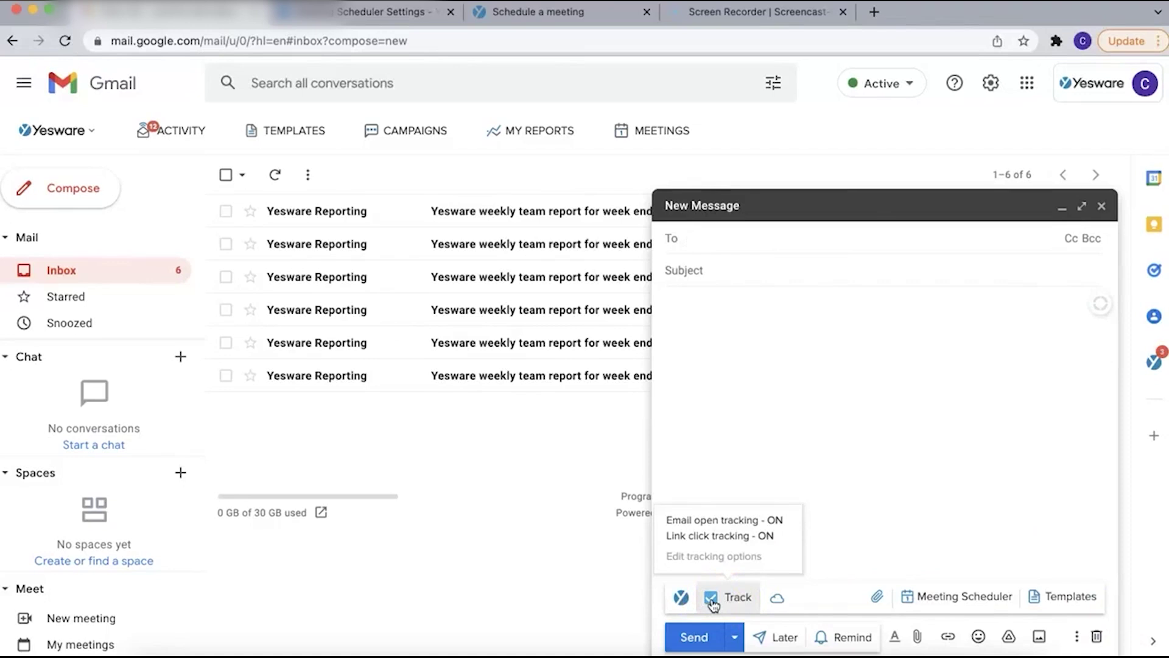
click(711, 598)
click(790, 445)
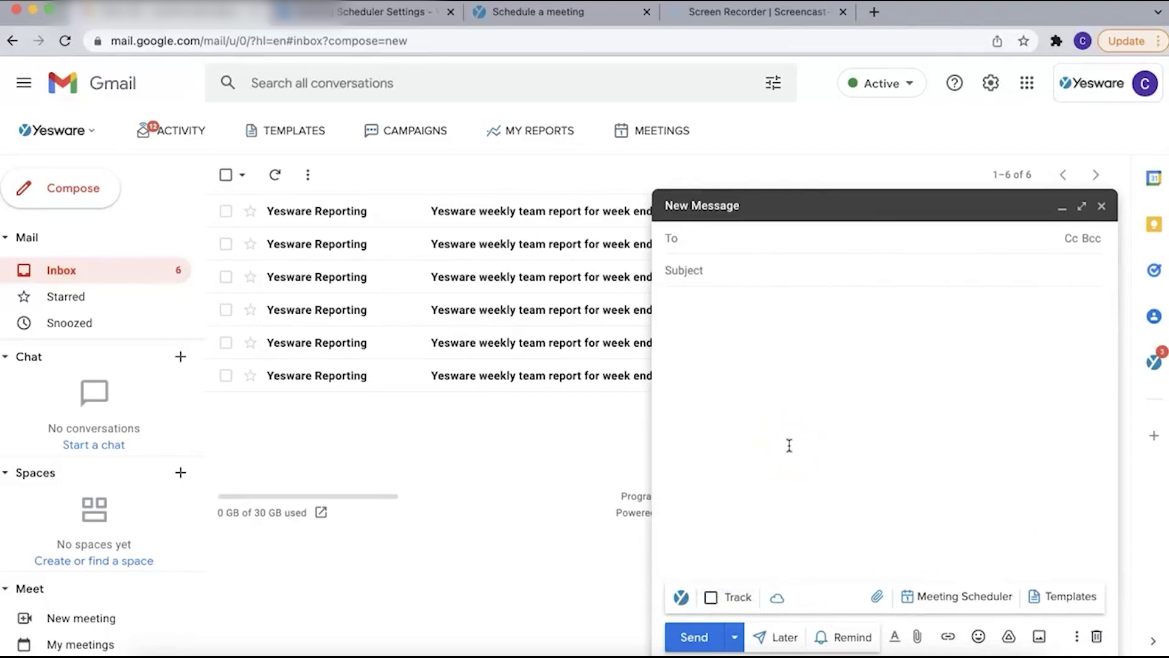
click(711, 598)
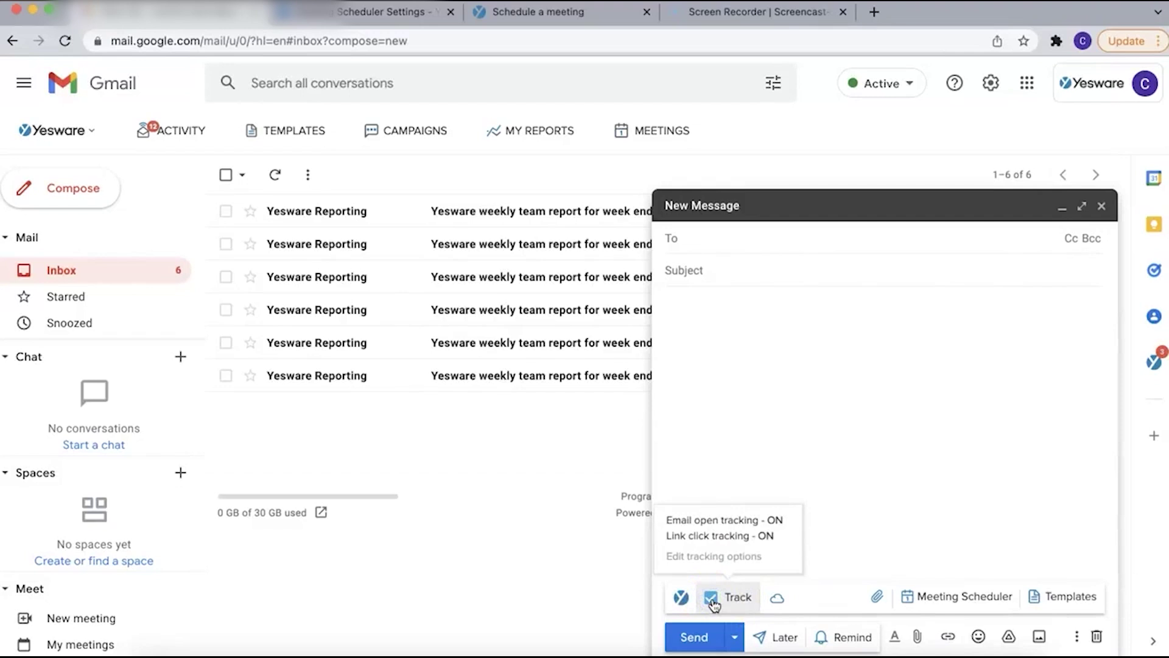
click(741, 311)
Address the draft to the suggested contact with subject 'Test123' and body 'Yesware test'.
click(720, 243)
text(carol)
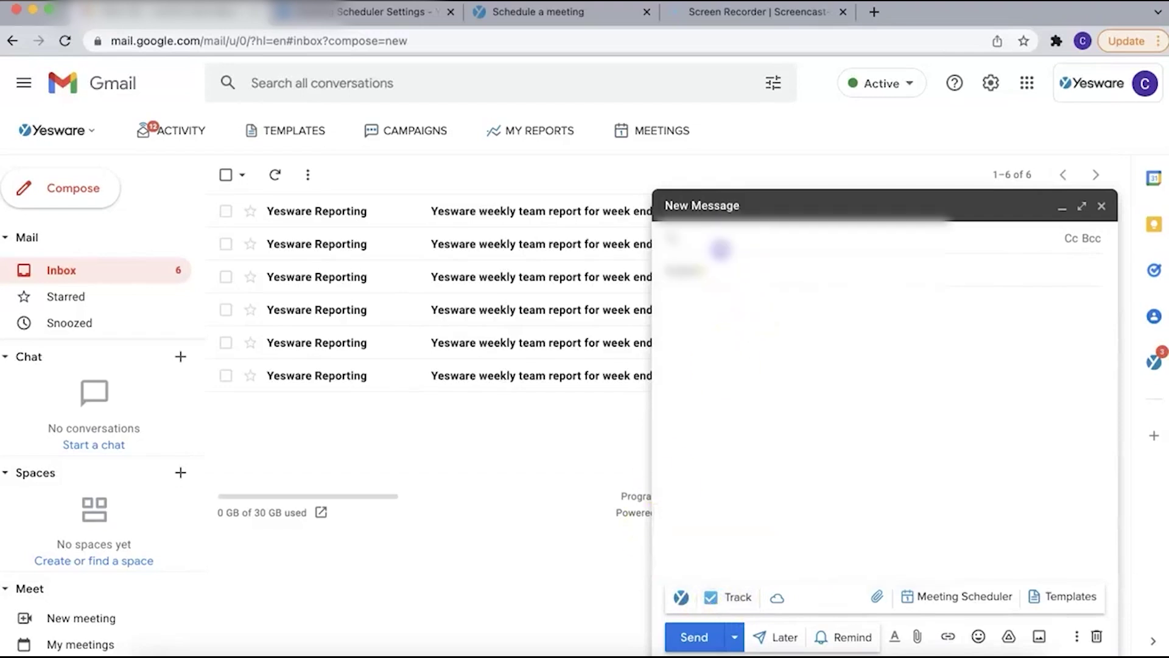
click(731, 281)
text(Test123)
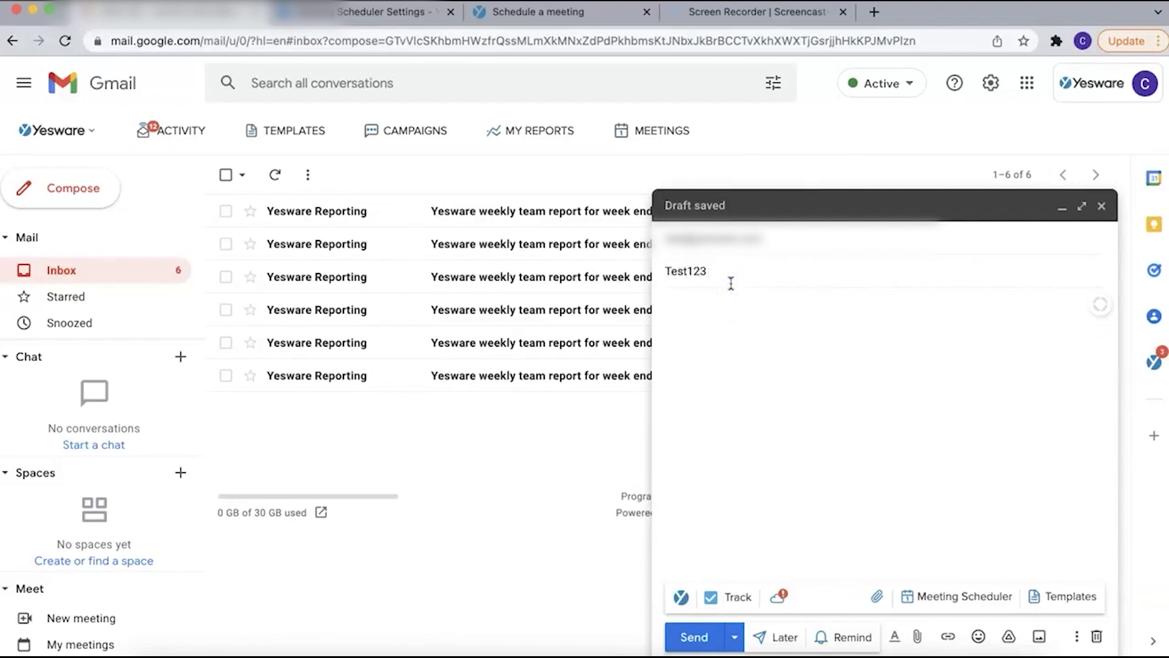
click(757, 319)
text(Yesware test)
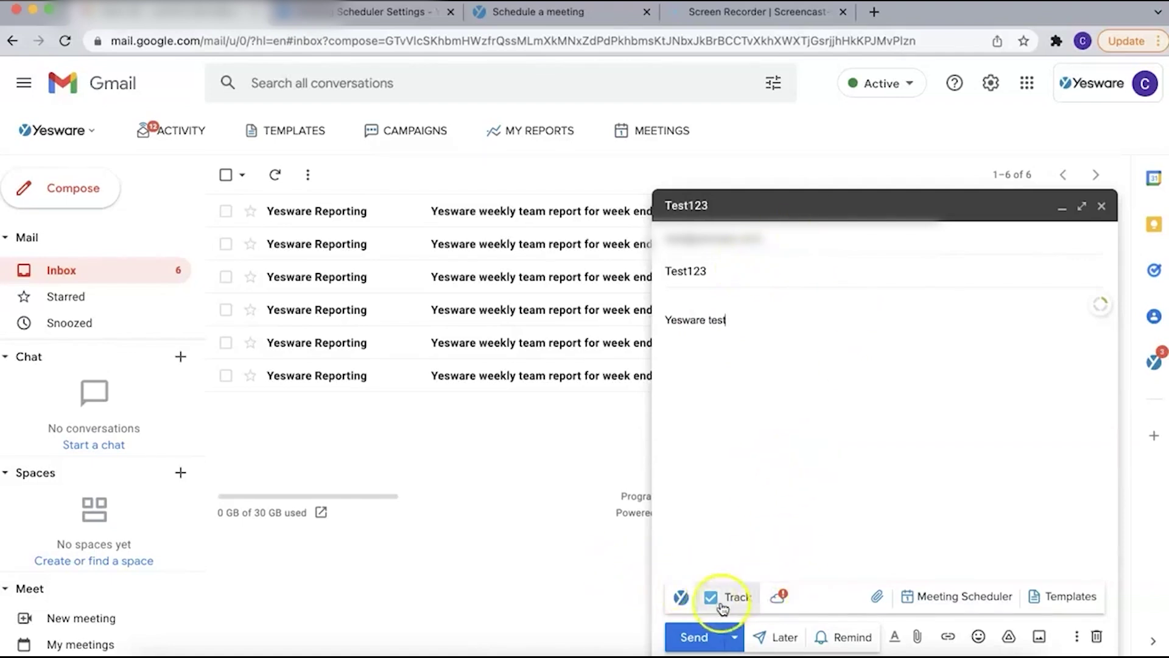
Send the Test123 email and check the Yesware activity feed.
mouse_move(720, 608)
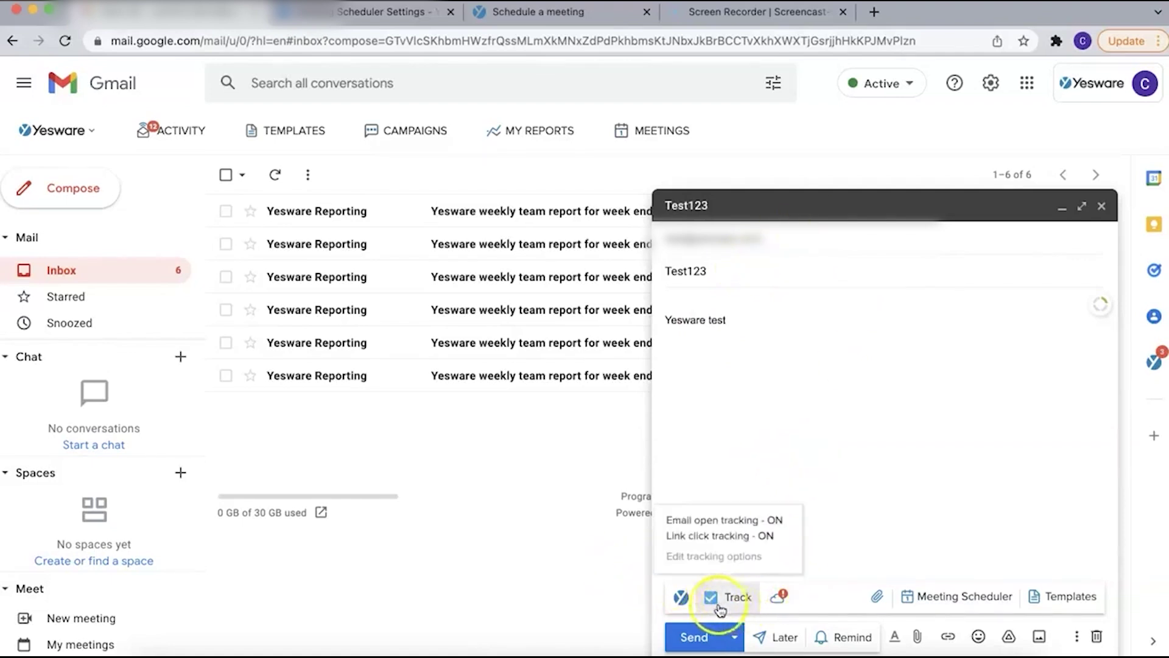
click(687, 636)
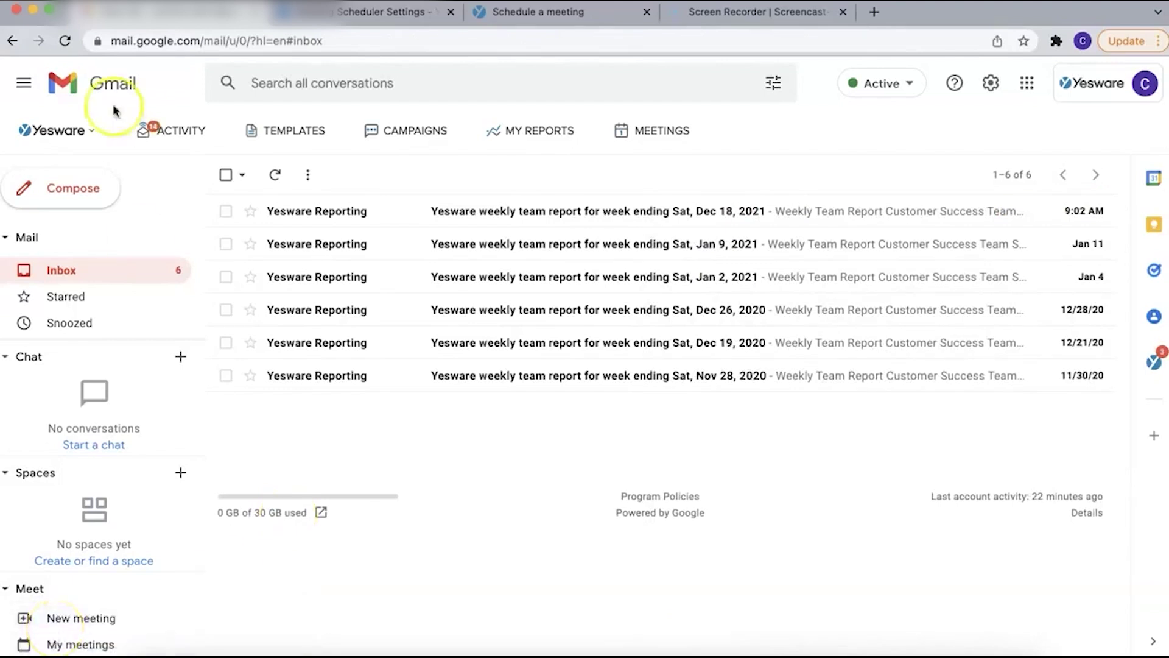
click(159, 131)
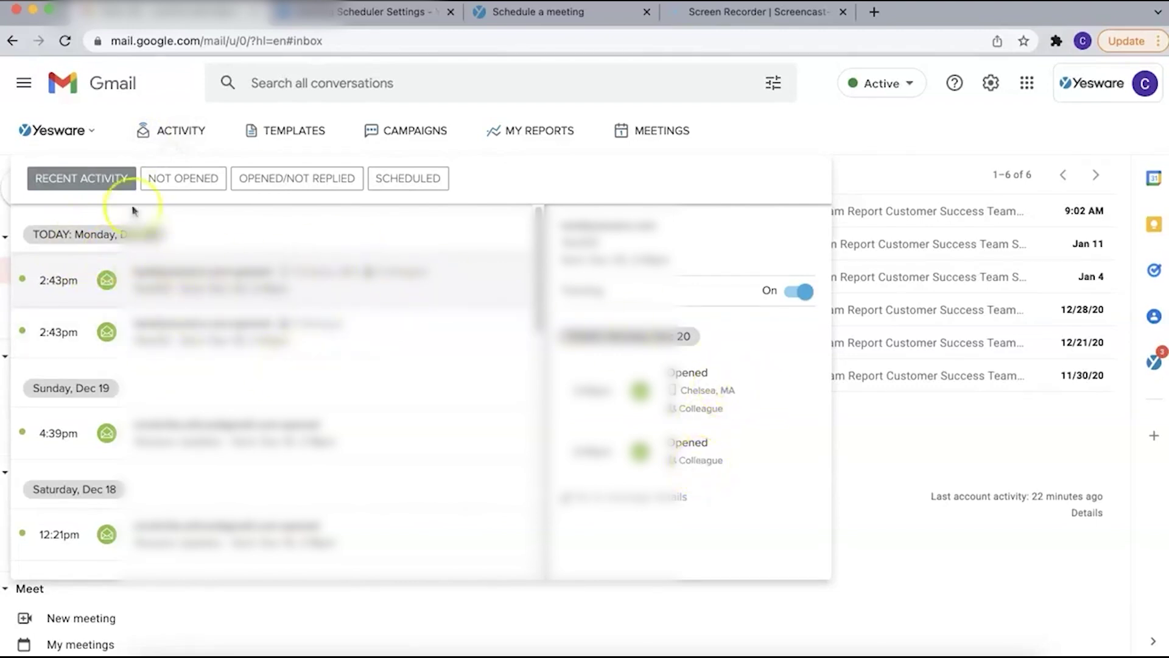
click(173, 128)
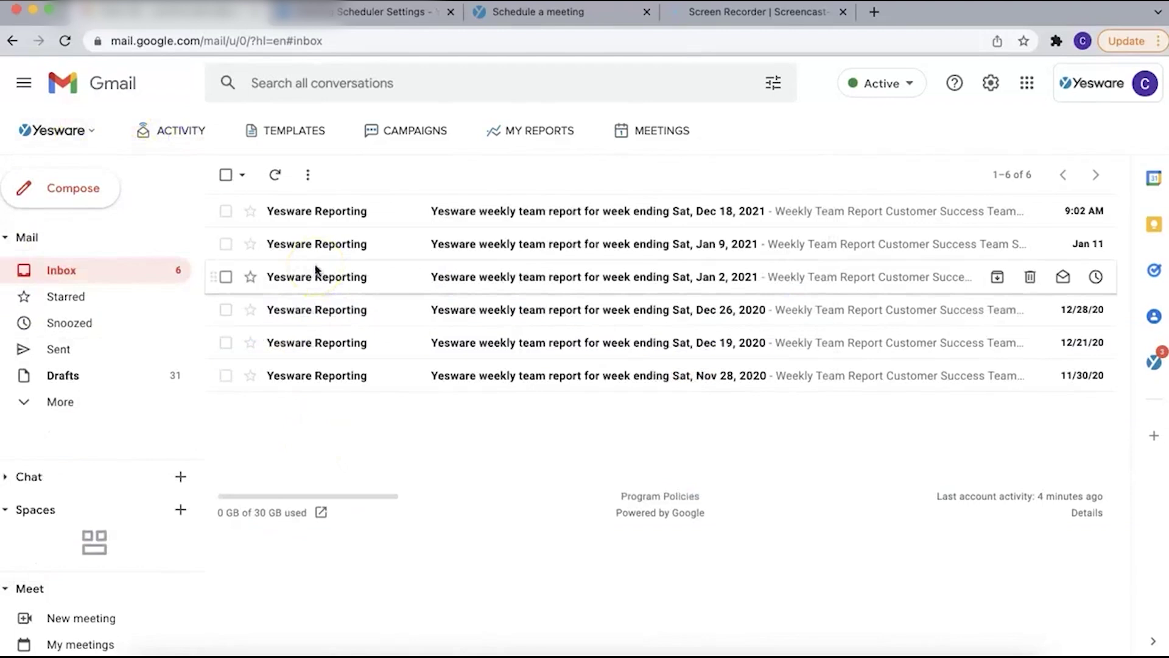
click(163, 131)
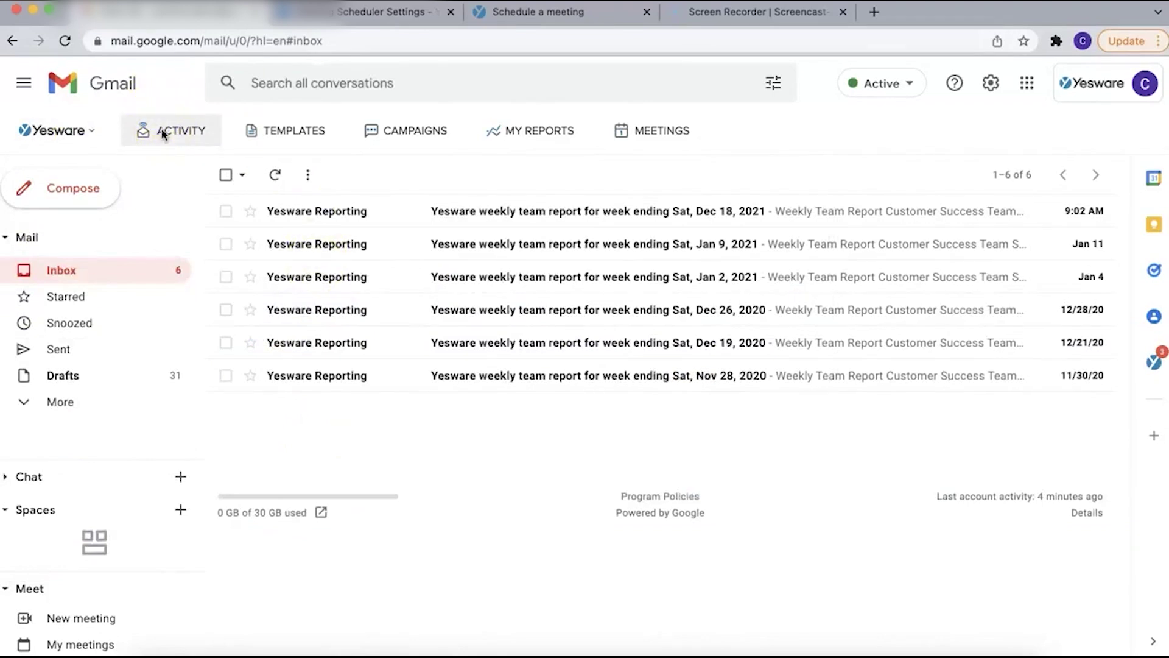
Check the Test123 email's two opens in Sent, then go to the Important folder.
click(58, 349)
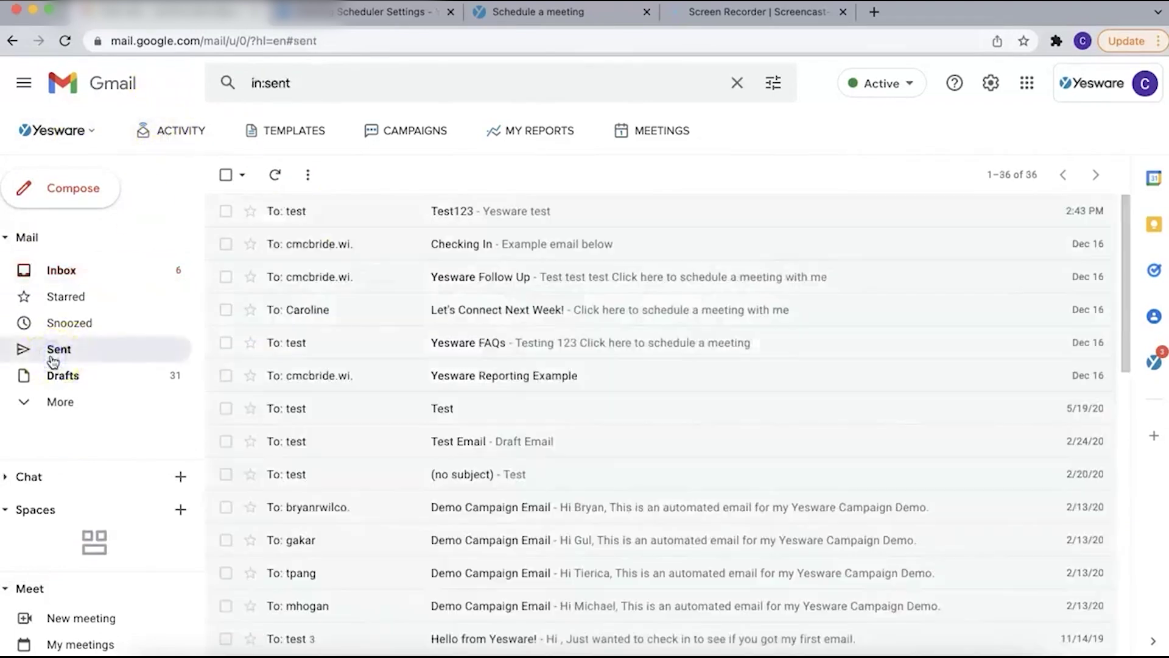
mouse_move(417, 225)
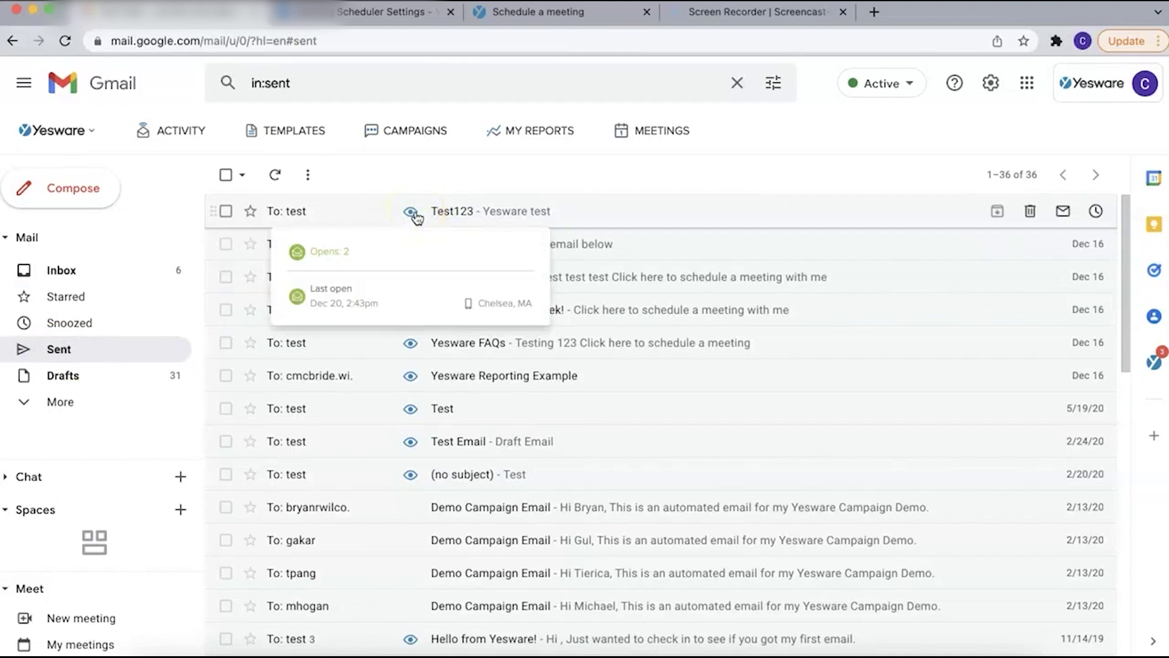
click(59, 401)
click(67, 428)
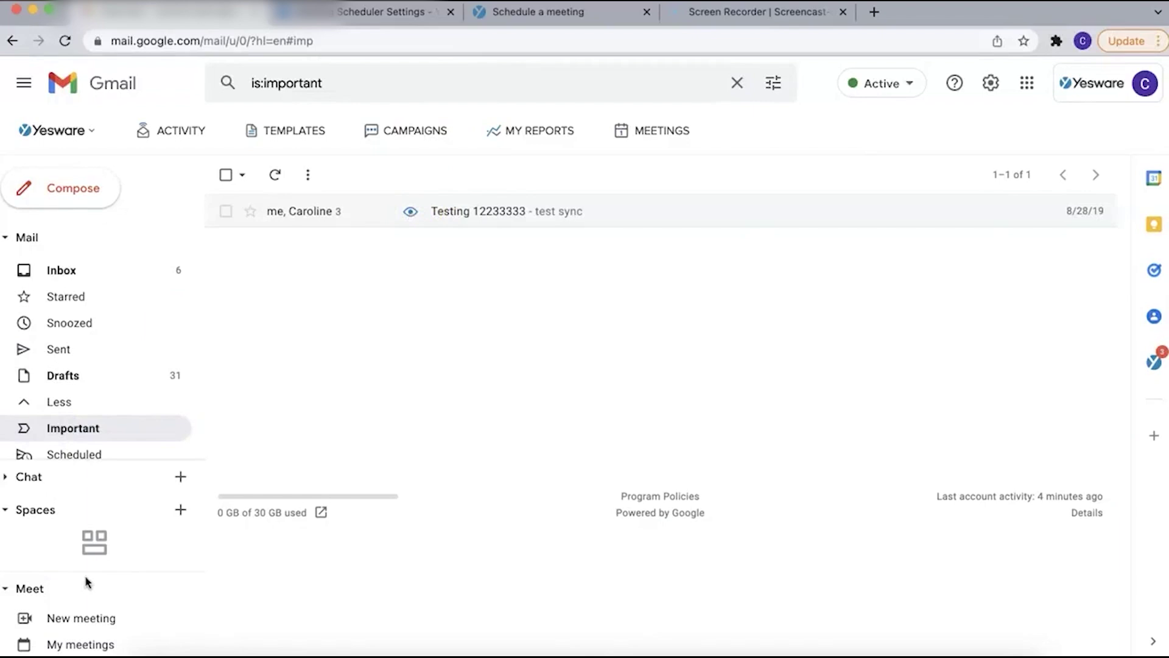
Keep open and link tracking on in Yesware tracking preferences, then save and reload.
click(94, 130)
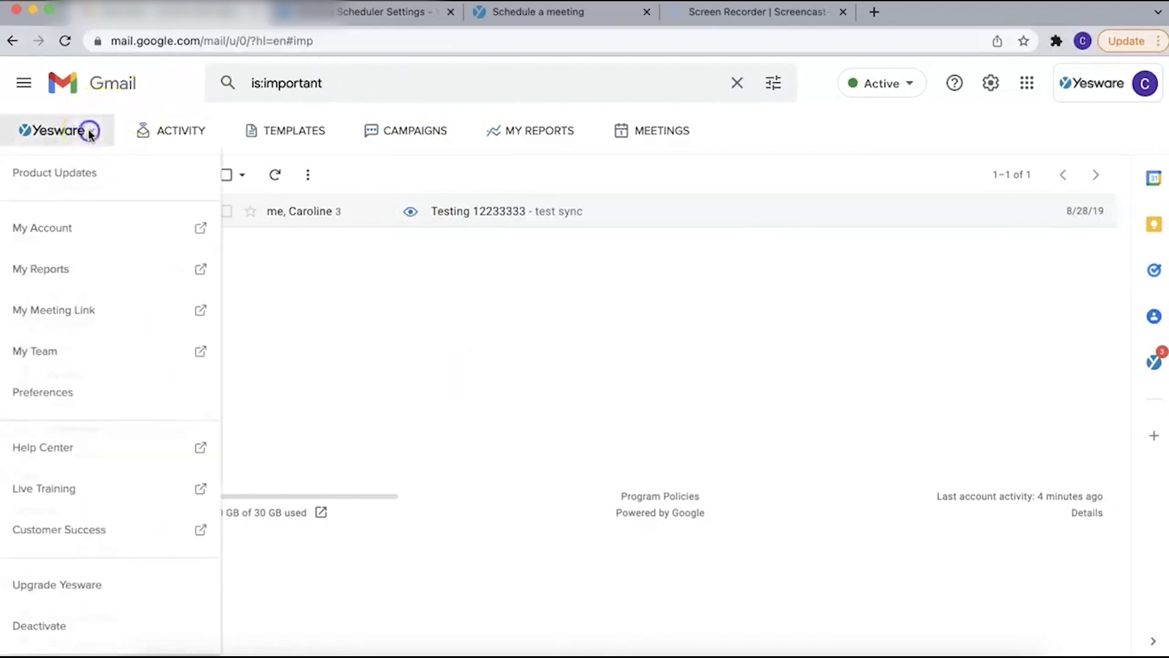
click(39, 392)
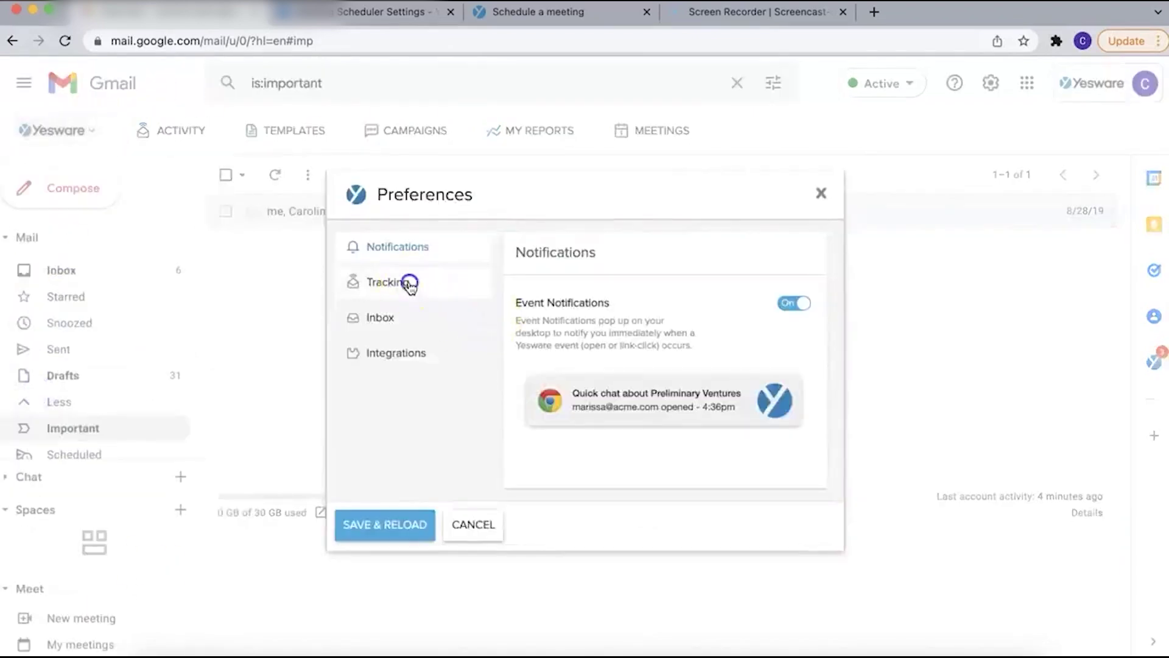
click(407, 282)
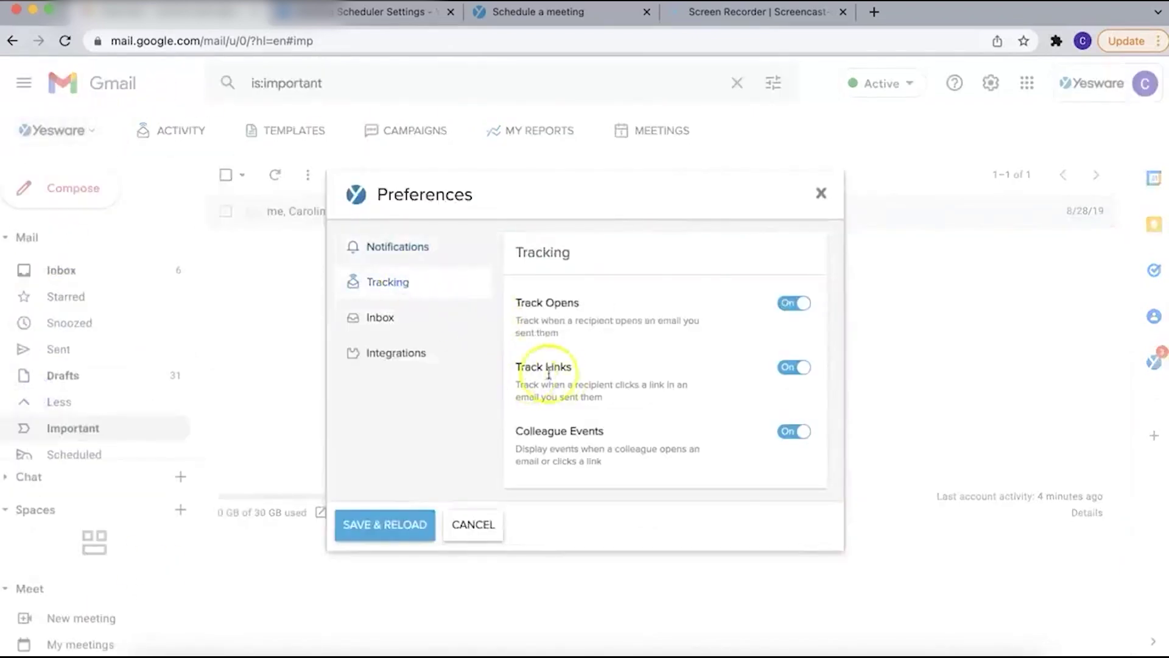
click(426, 524)
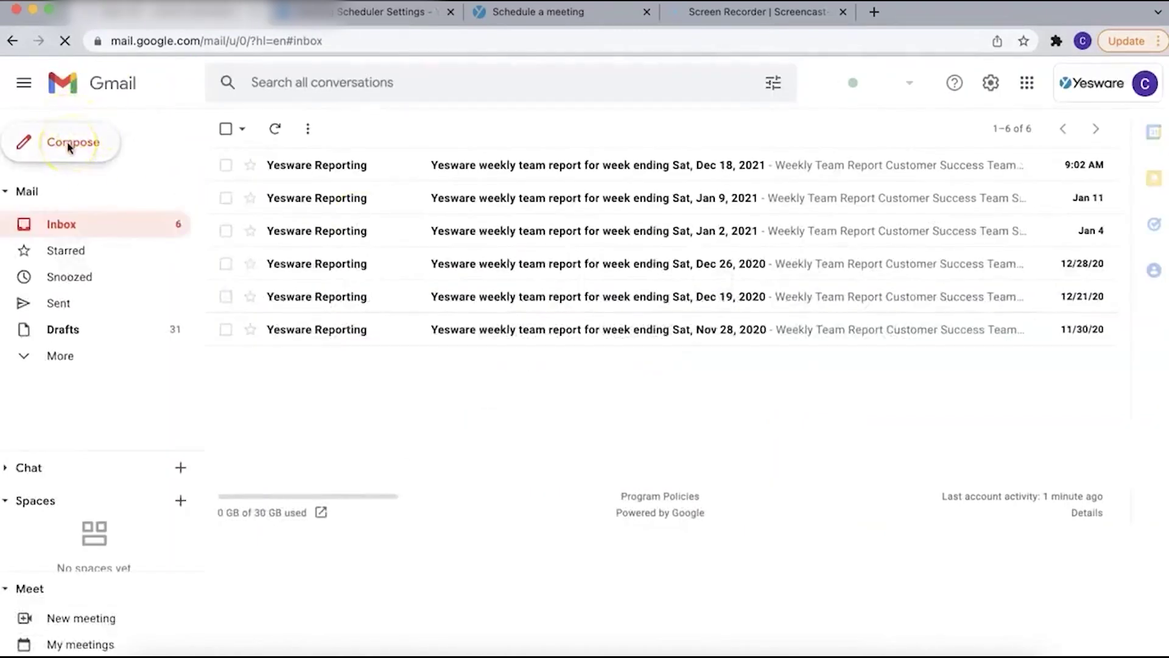
click(57, 192)
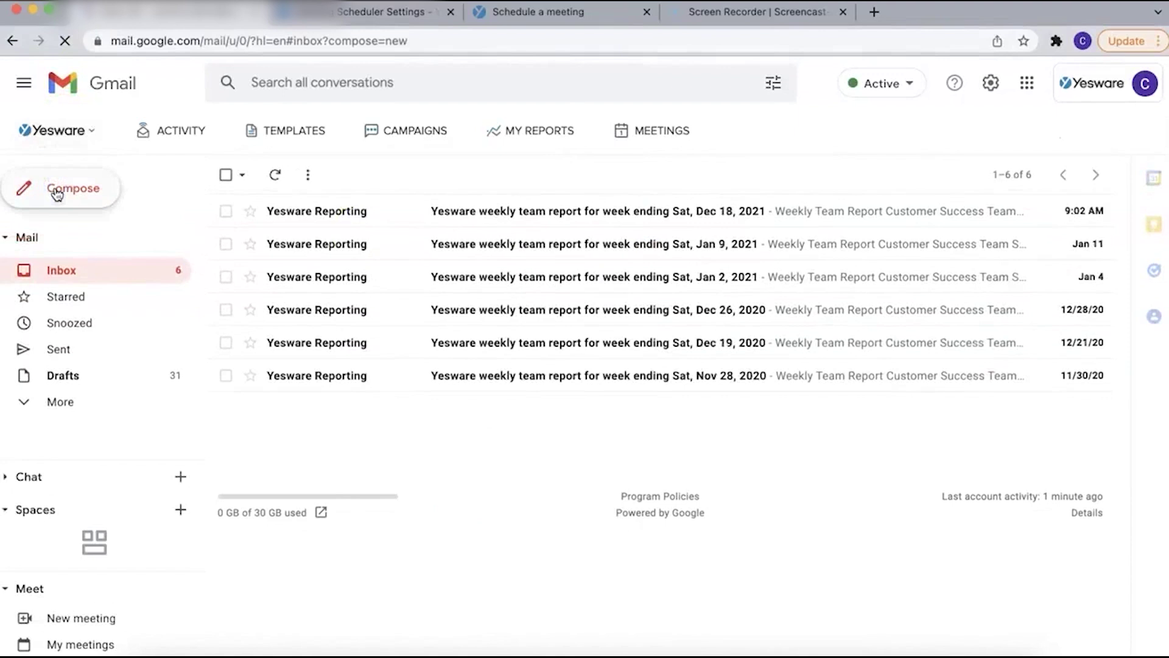
click(713, 281)
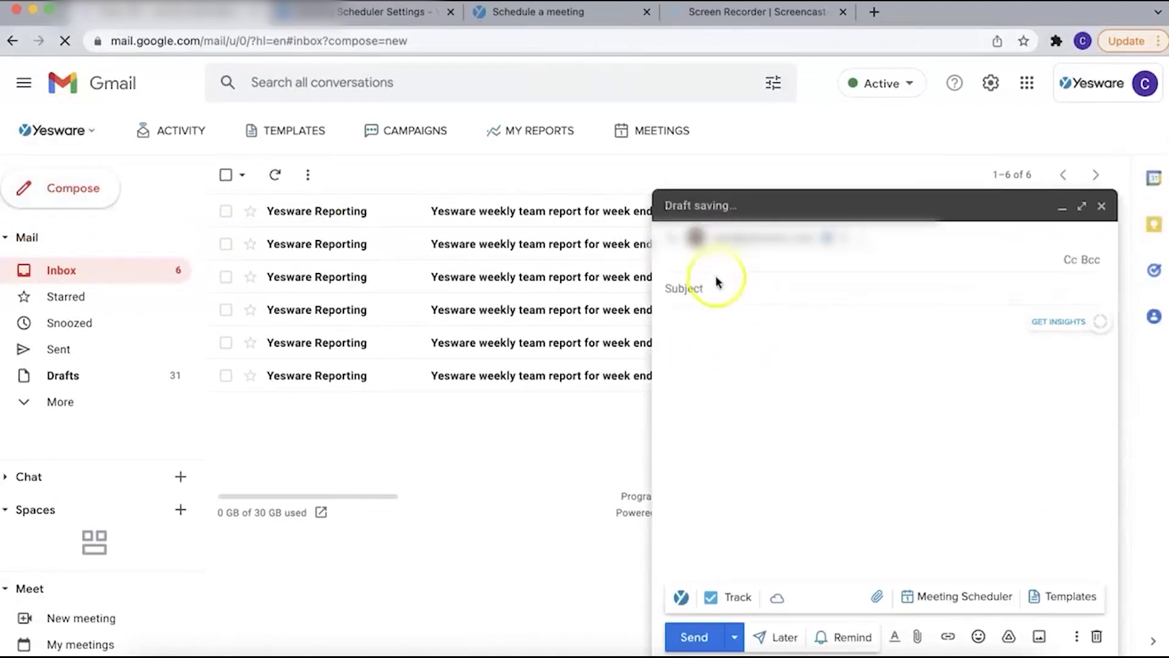
text(Yesware)
key(Tab)
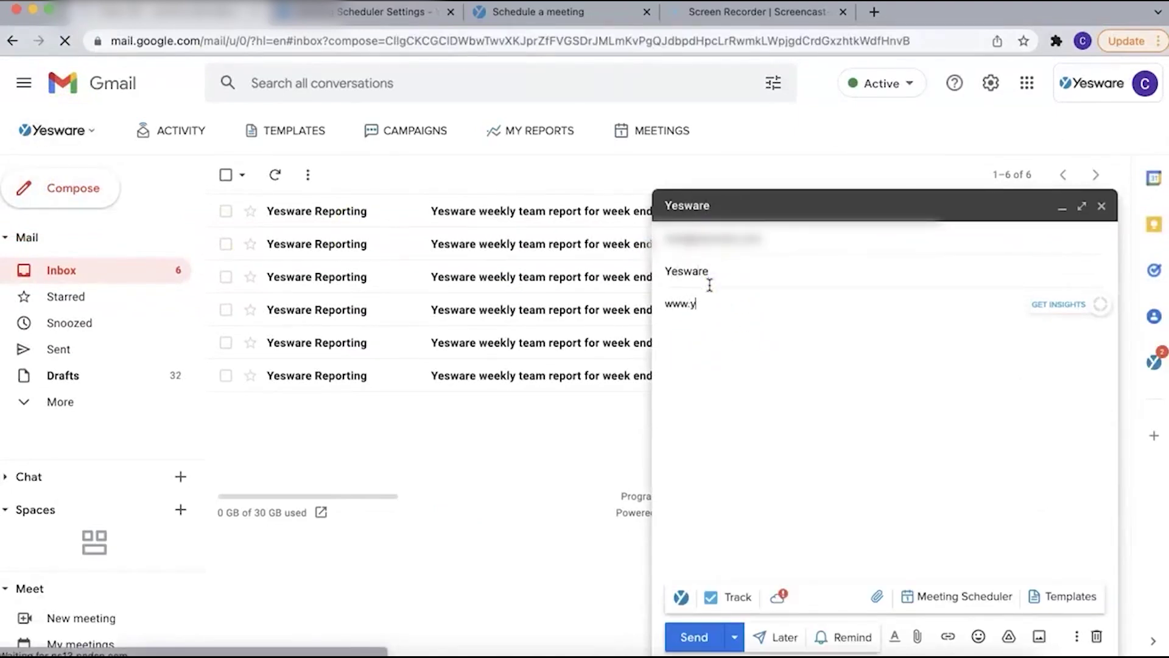
text(www.yesware.com)
drag(755, 304, 654, 302)
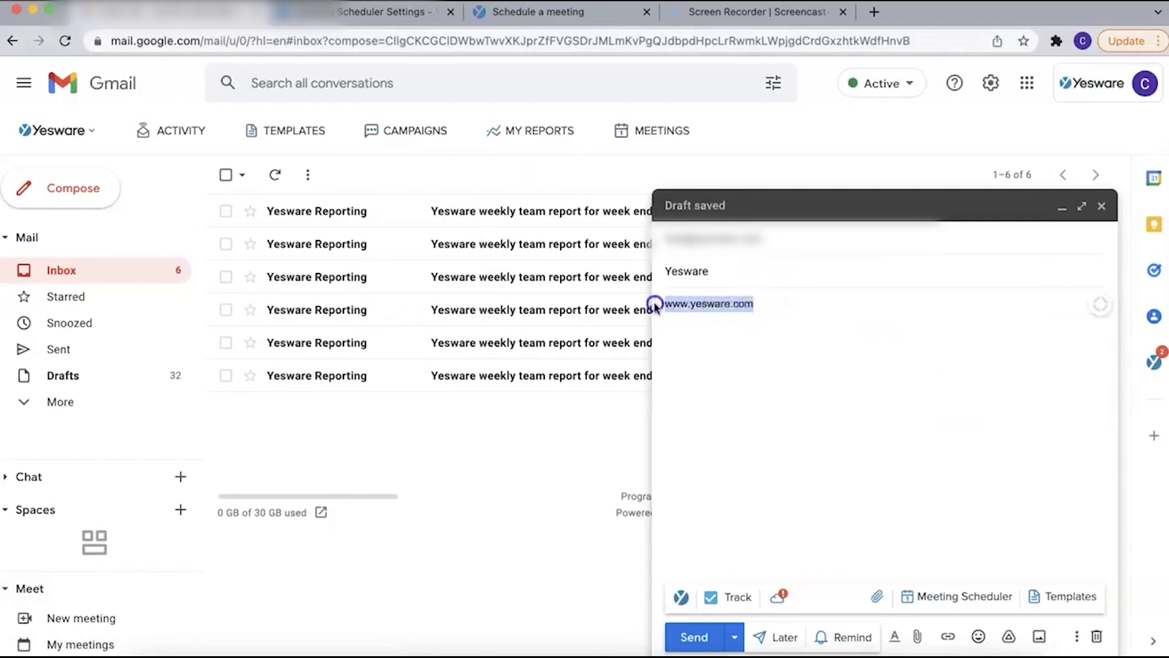
click(952, 641)
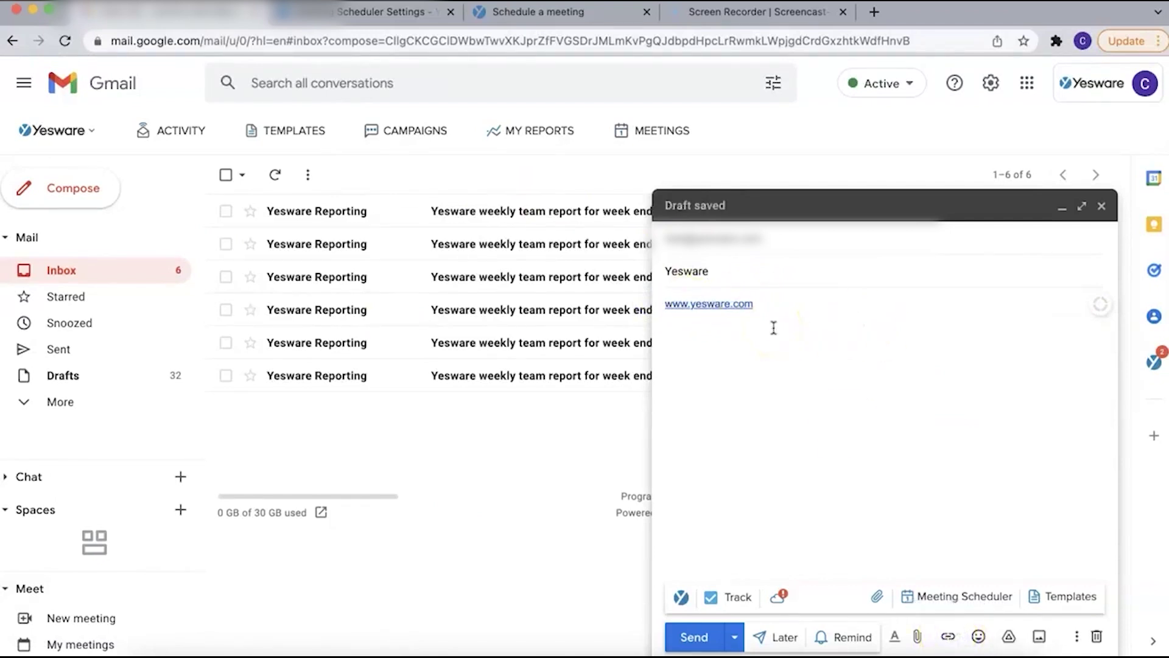
click(694, 637)
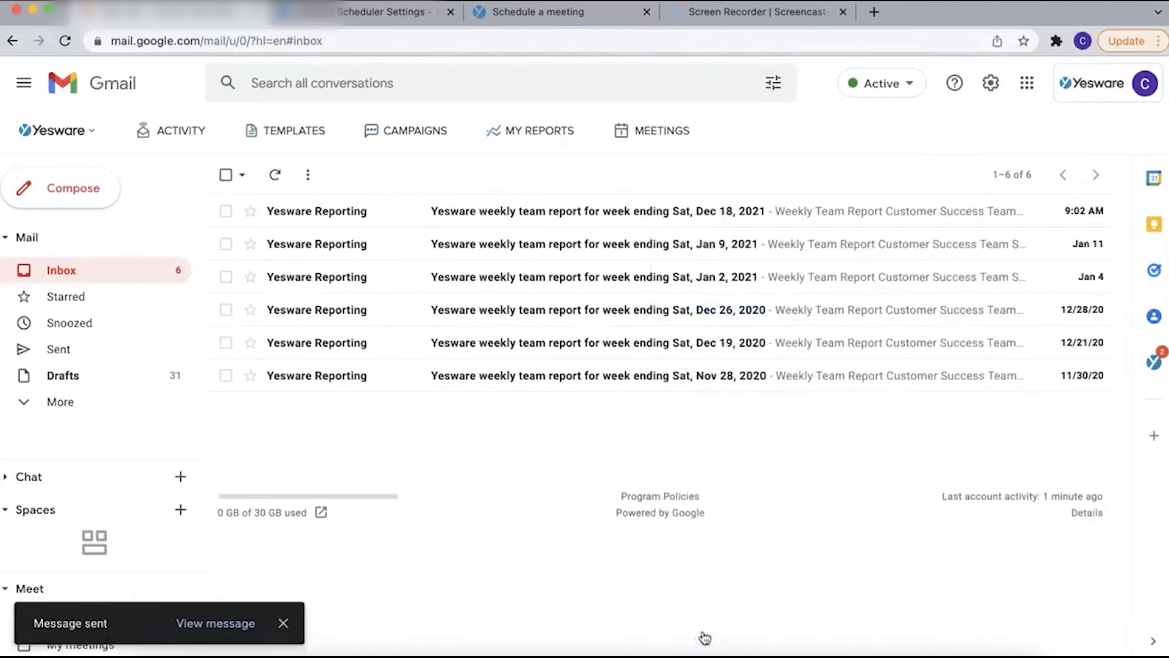
Review the 2:57pm link-click event in the Yesware activity feed, then start a new message.
click(160, 129)
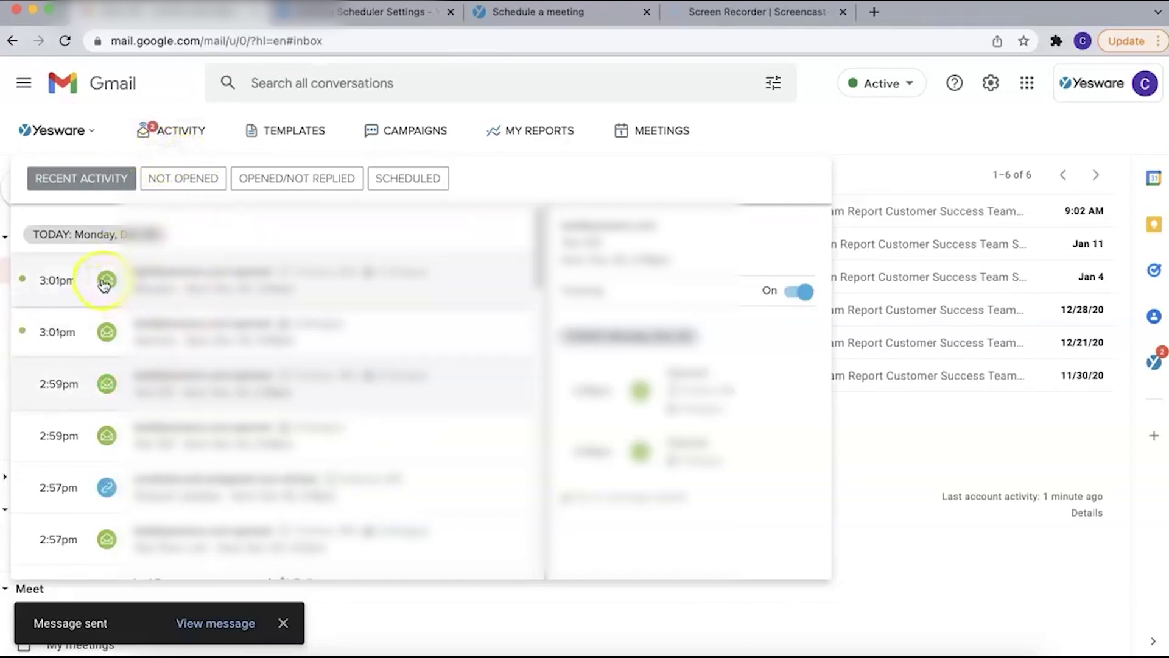
click(107, 496)
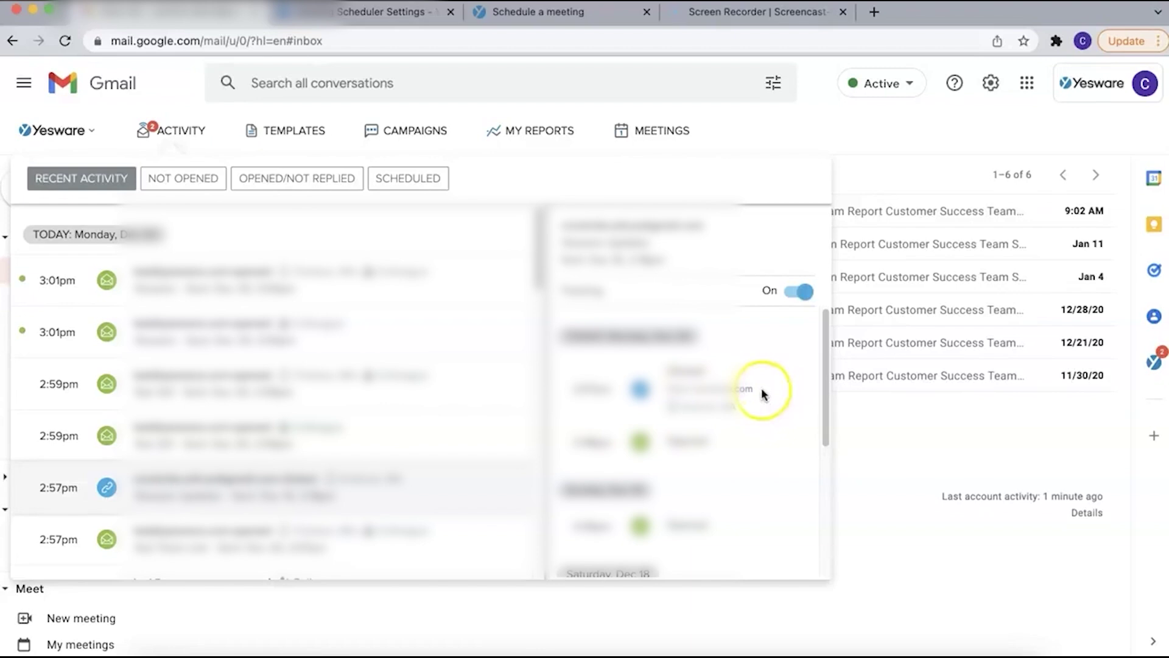
click(175, 131)
key(c)
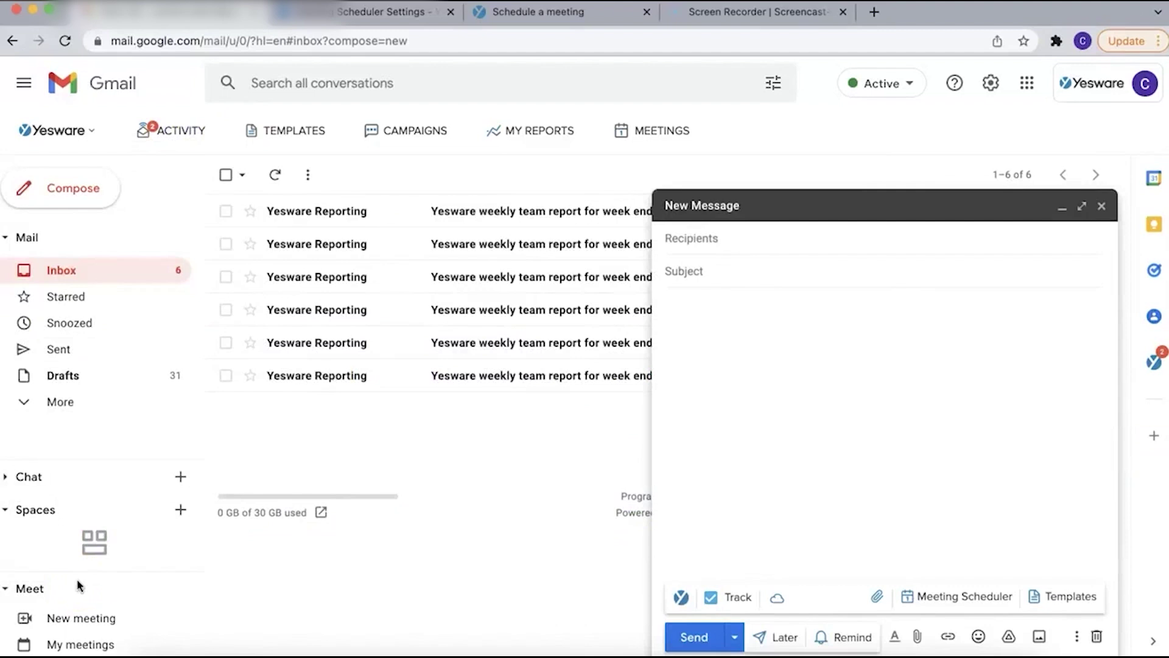
Attach Tracked Presentation.pdf as a tracked presentation that asks viewers to enter their name.
click(922, 368)
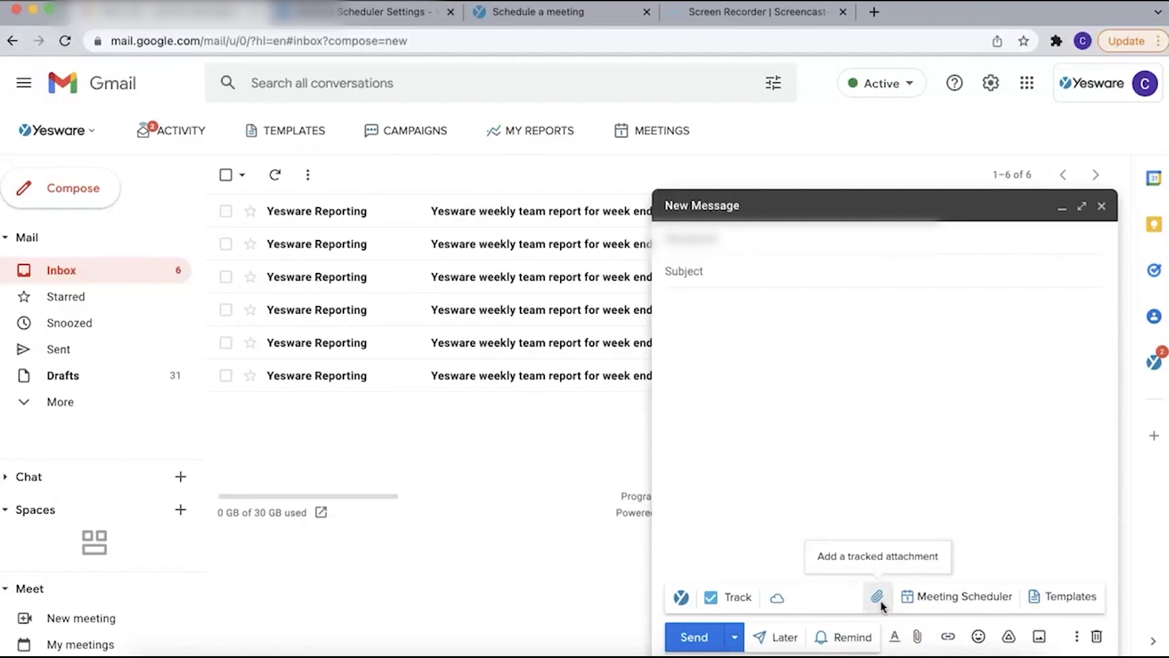
click(919, 638)
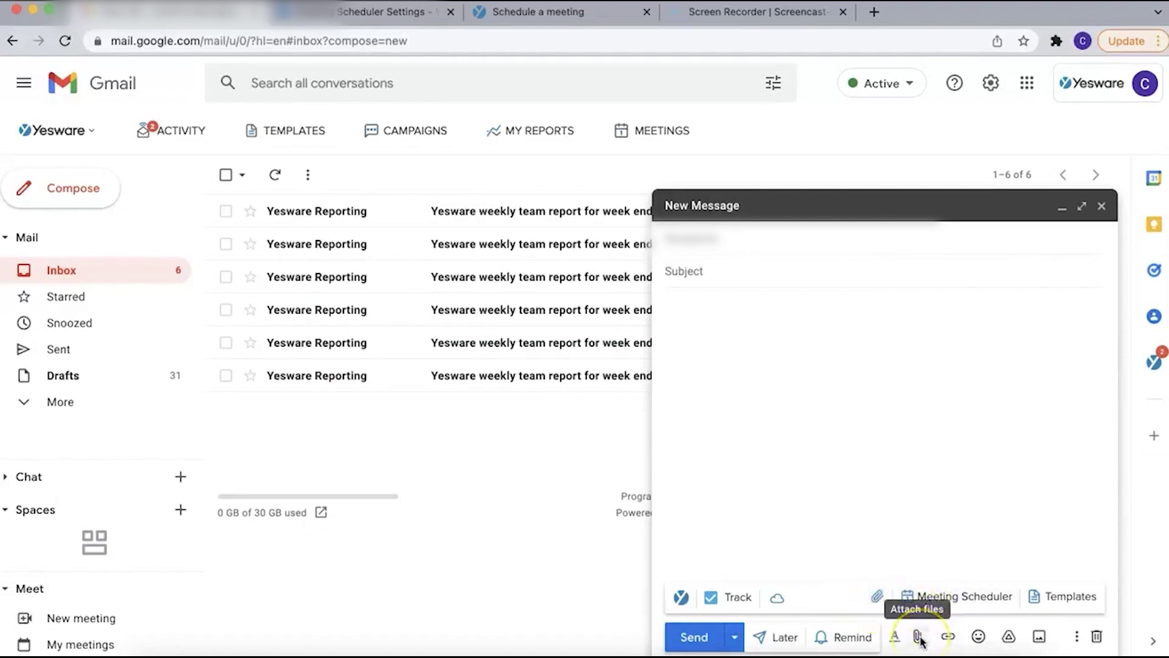
click(877, 600)
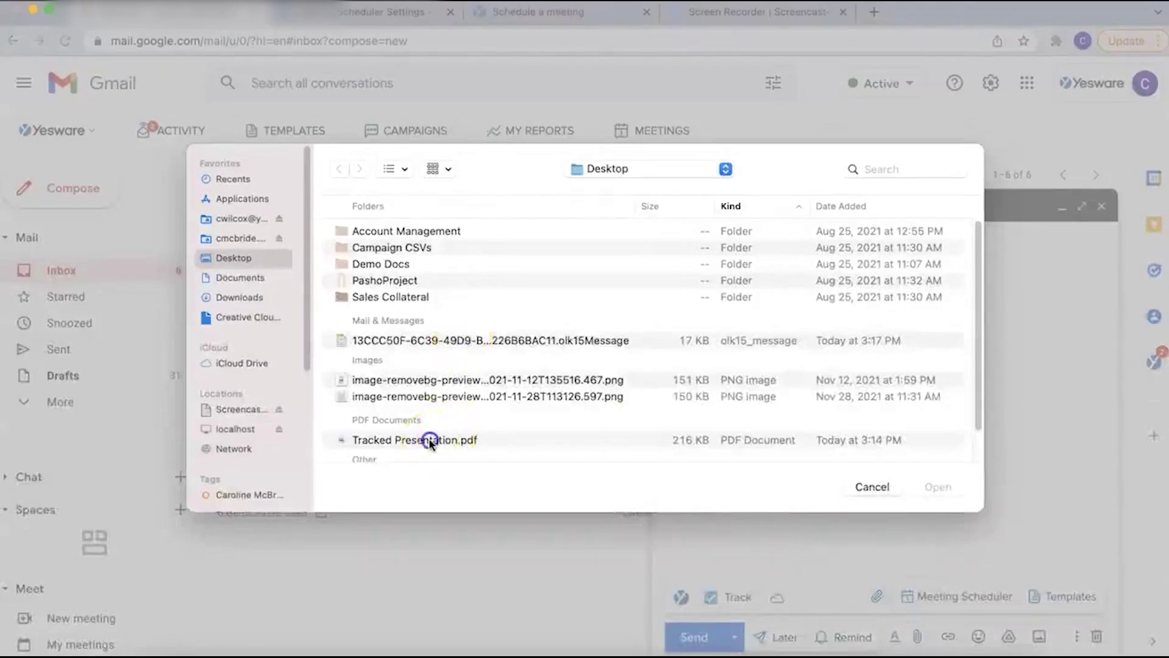
click(429, 438)
click(949, 490)
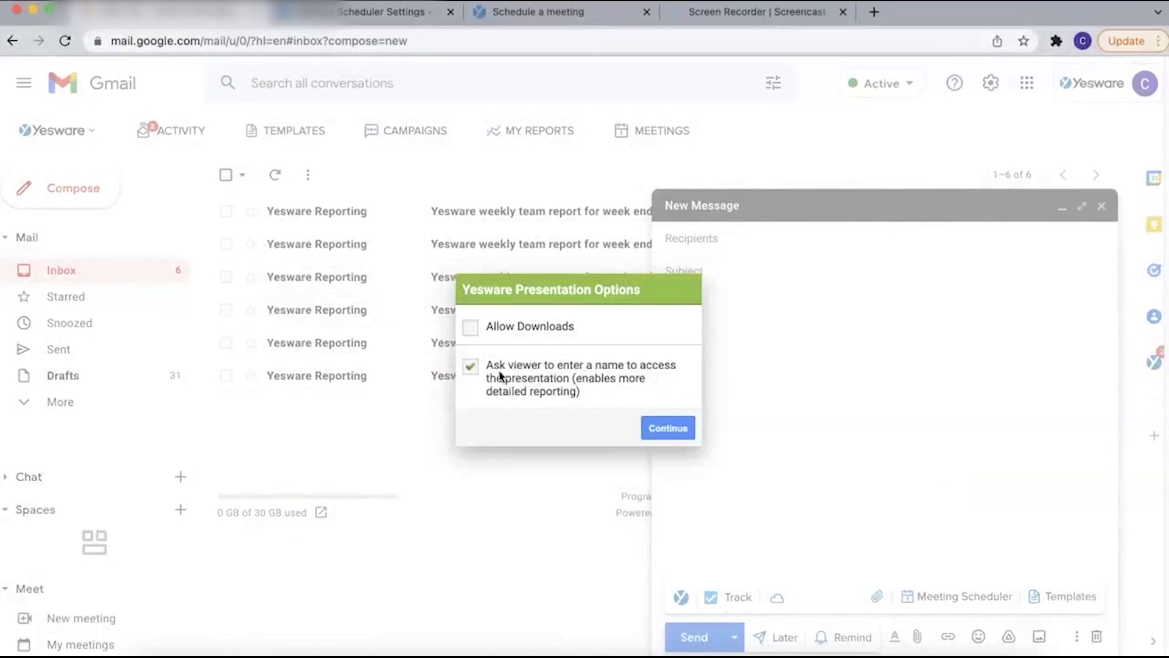
click(667, 431)
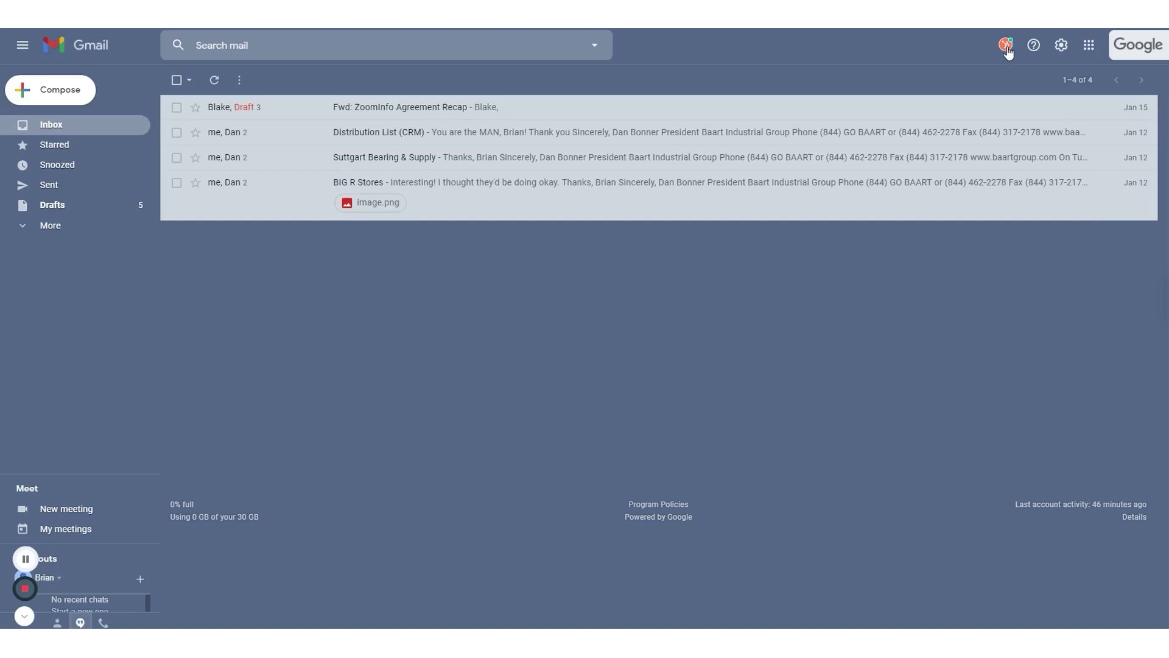
Show HubSpot's log and track settings, with email logging and tracking both on.
click(1006, 46)
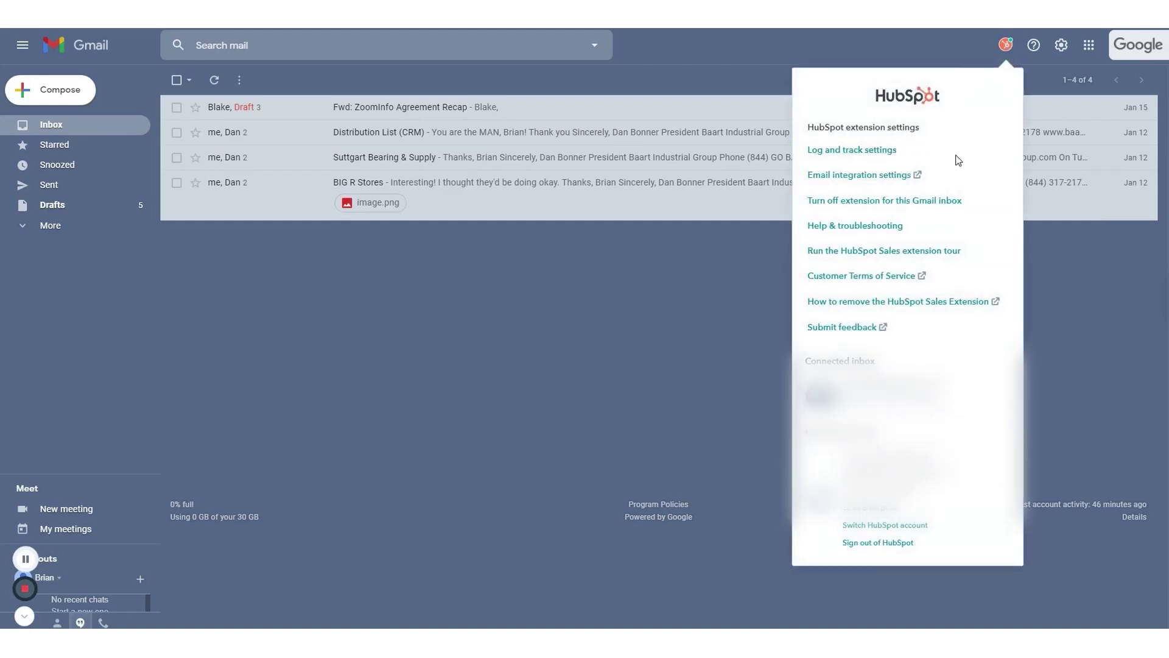
click(854, 152)
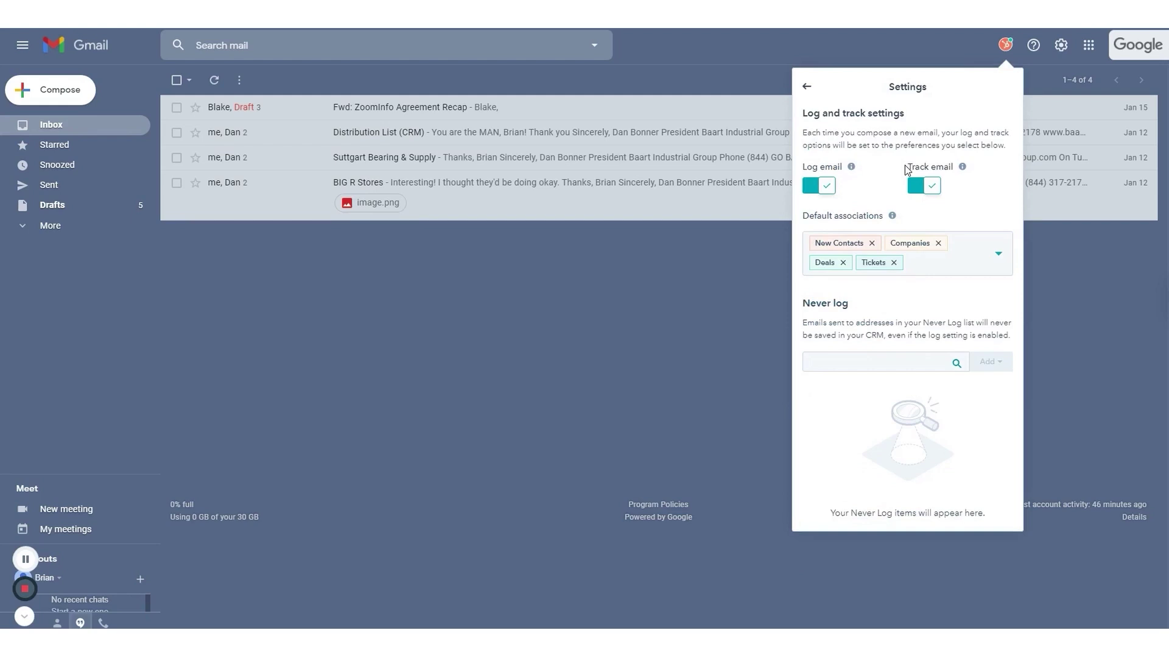
mouse_move(887, 222)
click(864, 361)
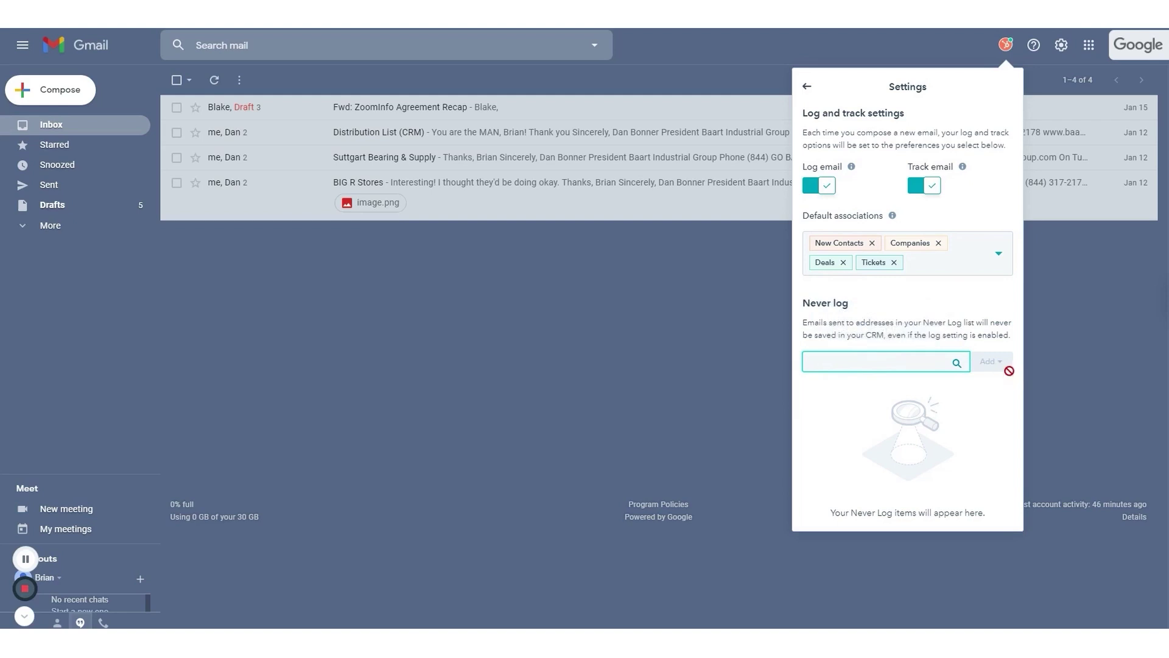
Compose an email to the suggested contact and view its 3/3 HubSpot records to log.
click(1079, 319)
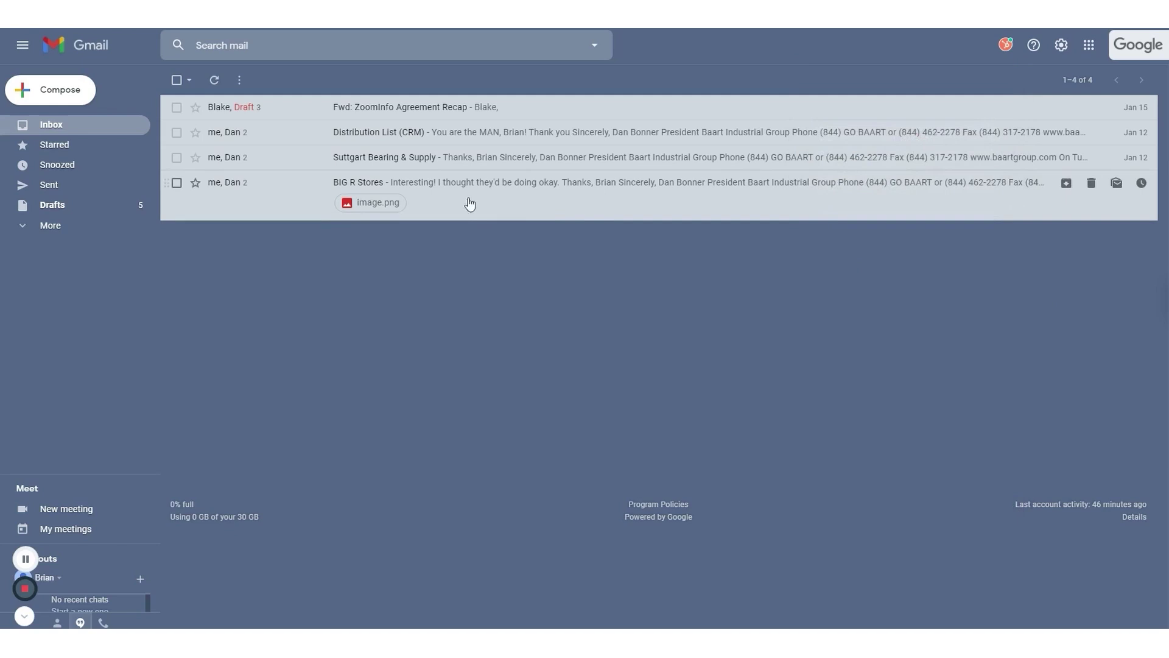
click(42, 96)
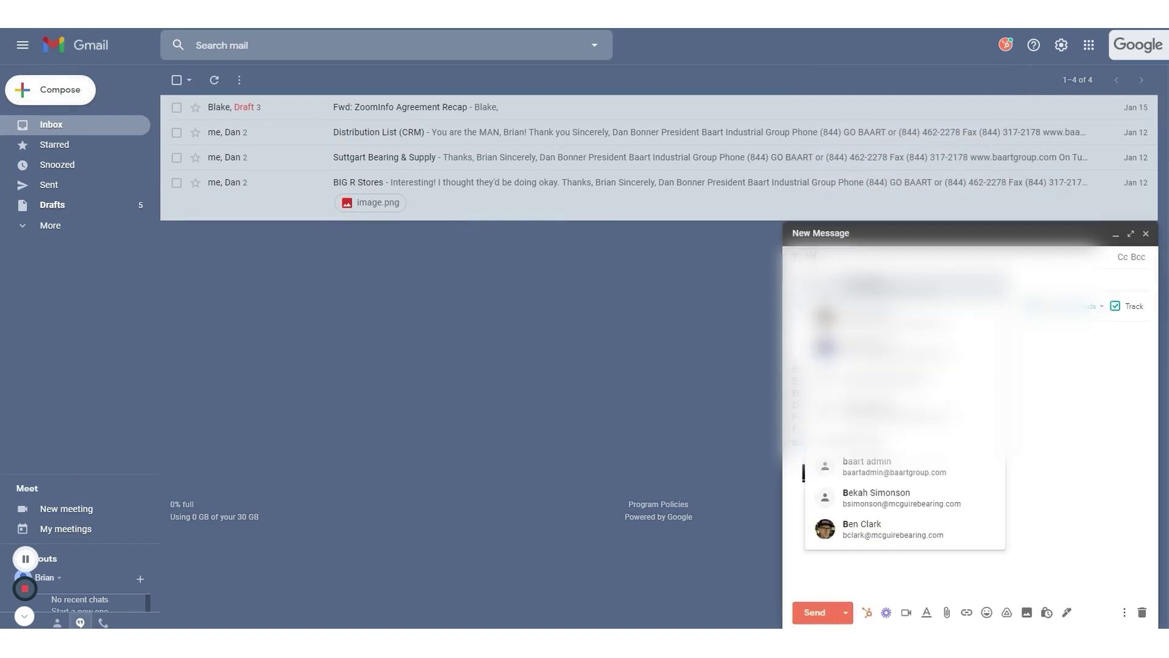
key(Return)
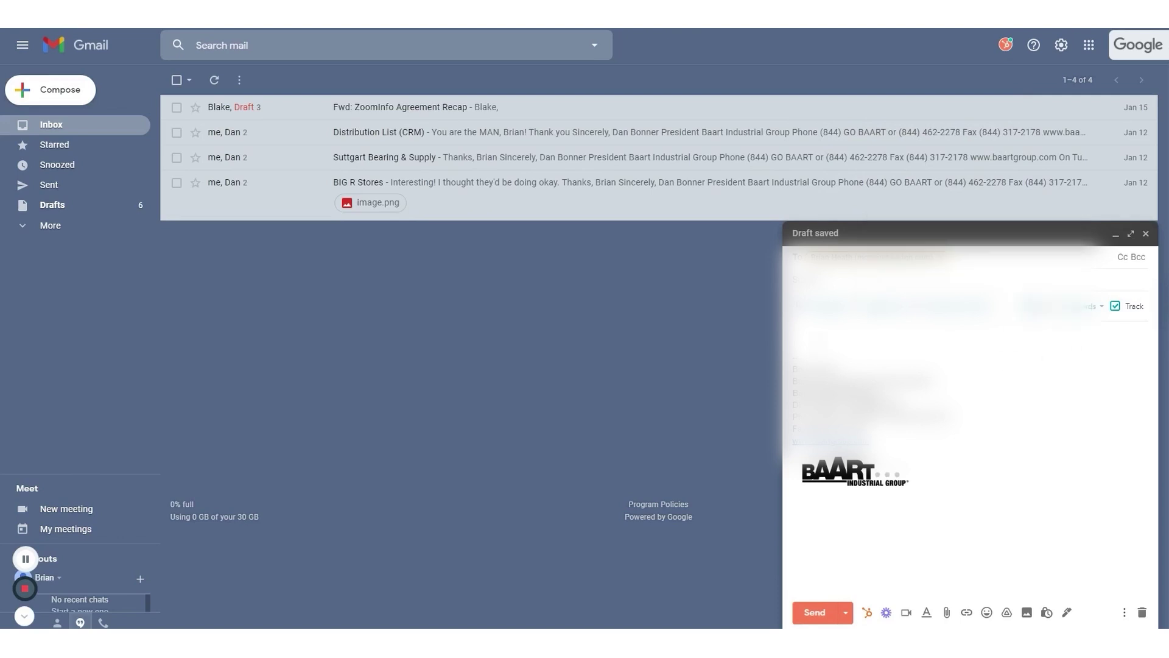
click(1099, 307)
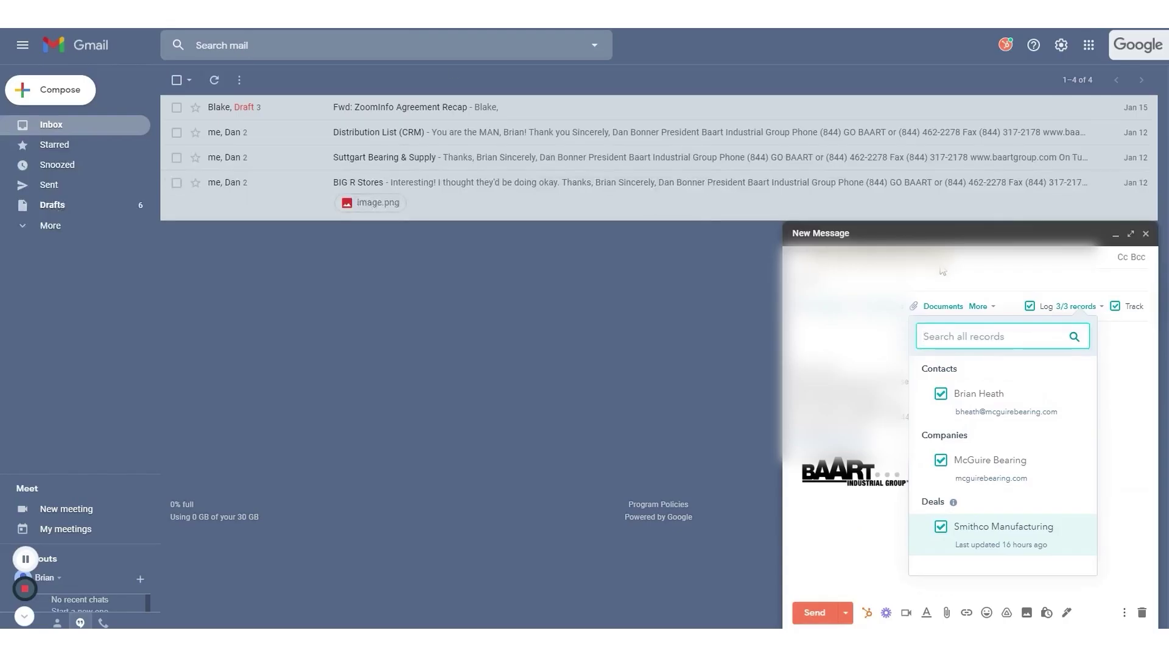
Add a second recipient and browse the 11/11 logged contacts, companies, deals and tickets.
key(Escape)
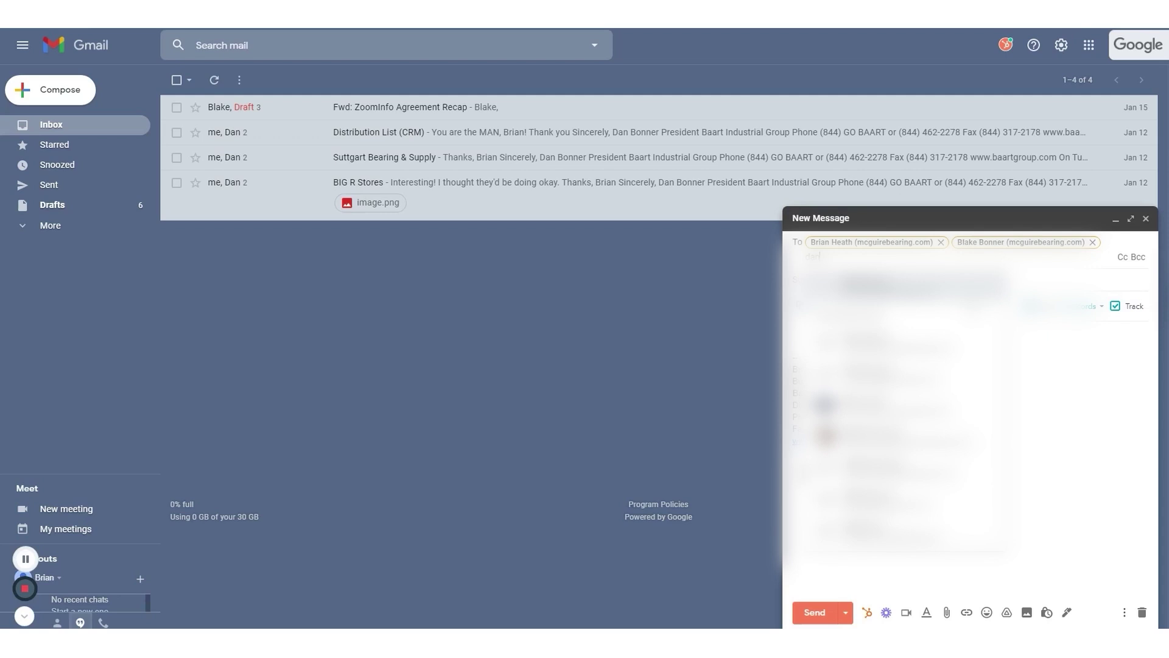
key(Escape)
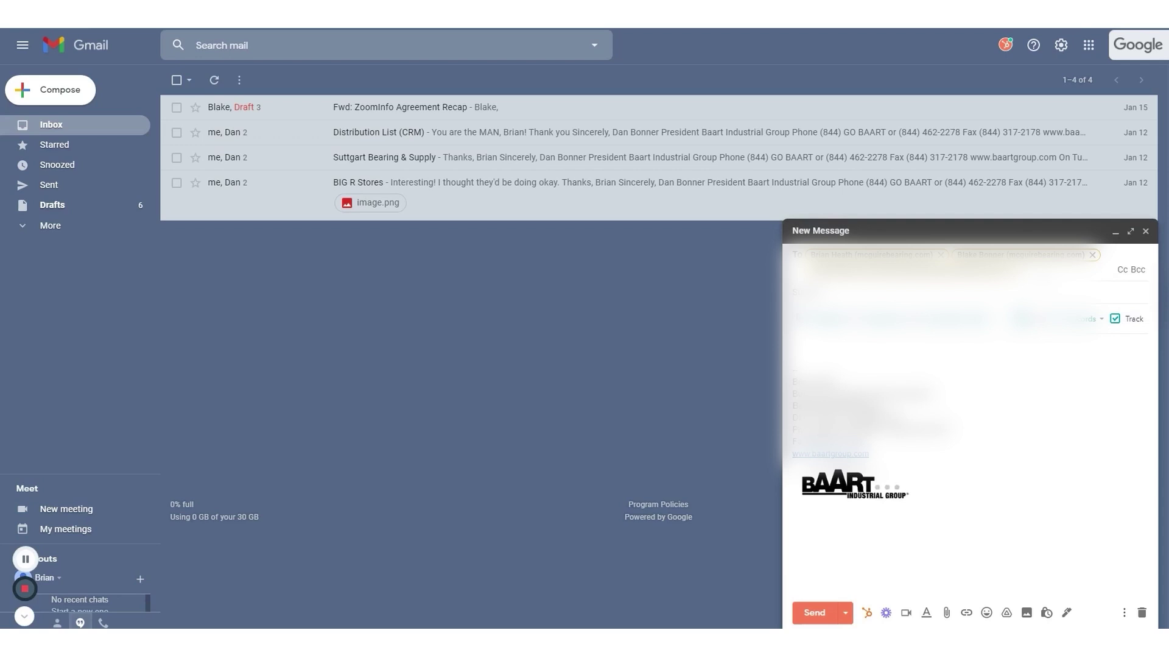
click(1101, 318)
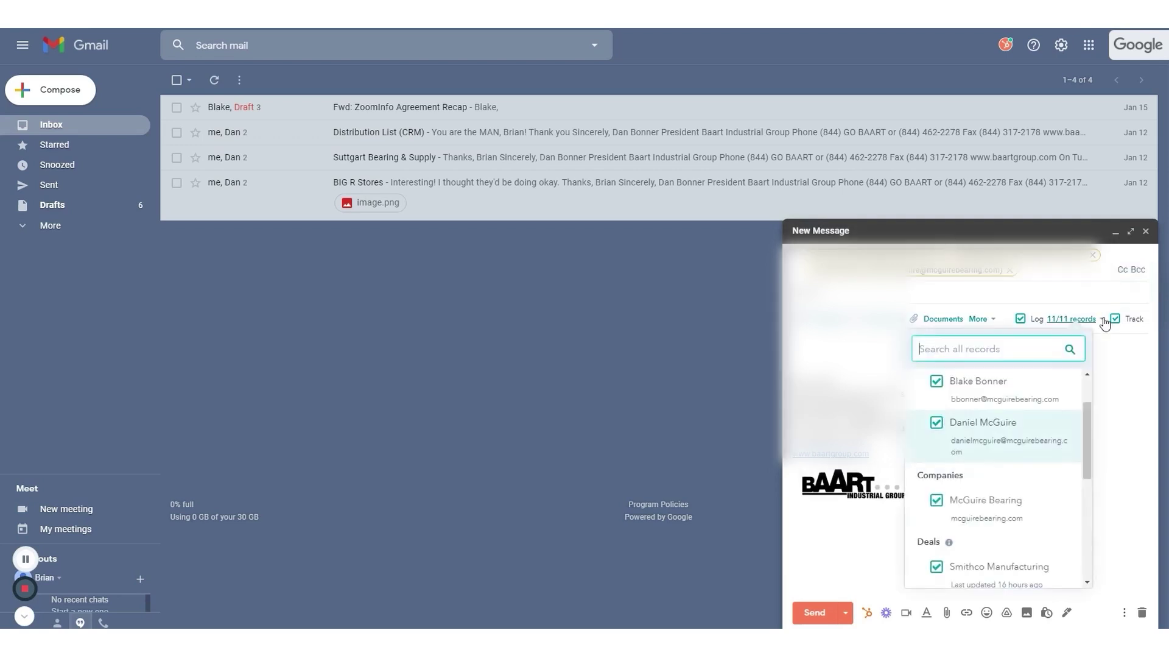
drag(1083, 421, 1083, 464)
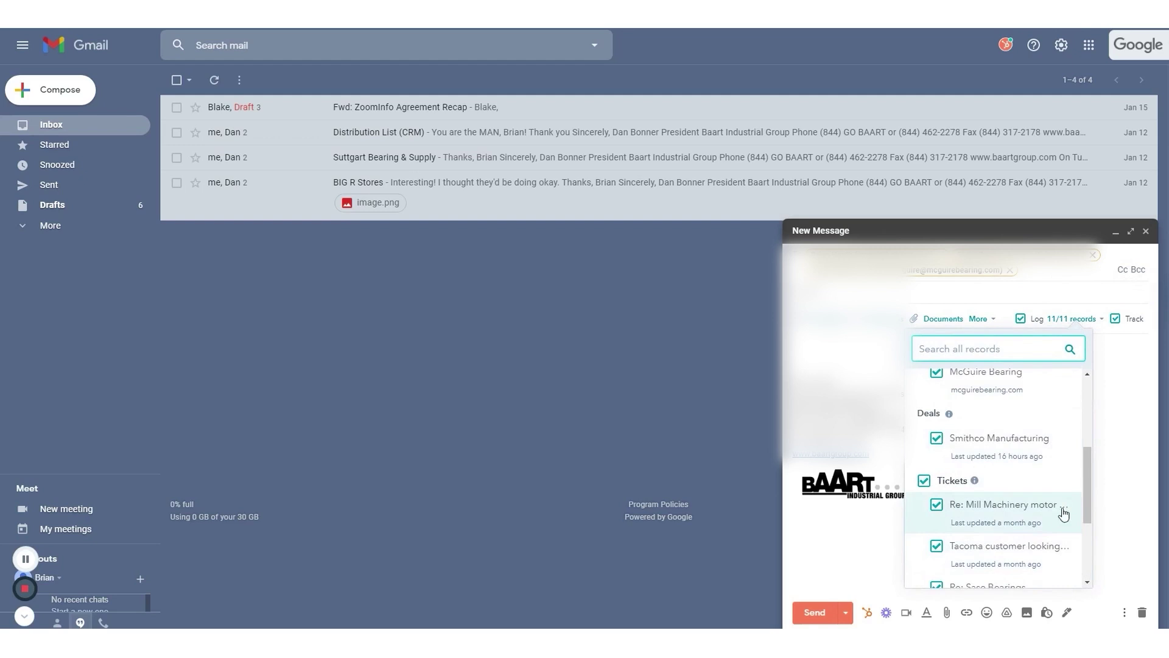
scroll(1087, 504, up, 2)
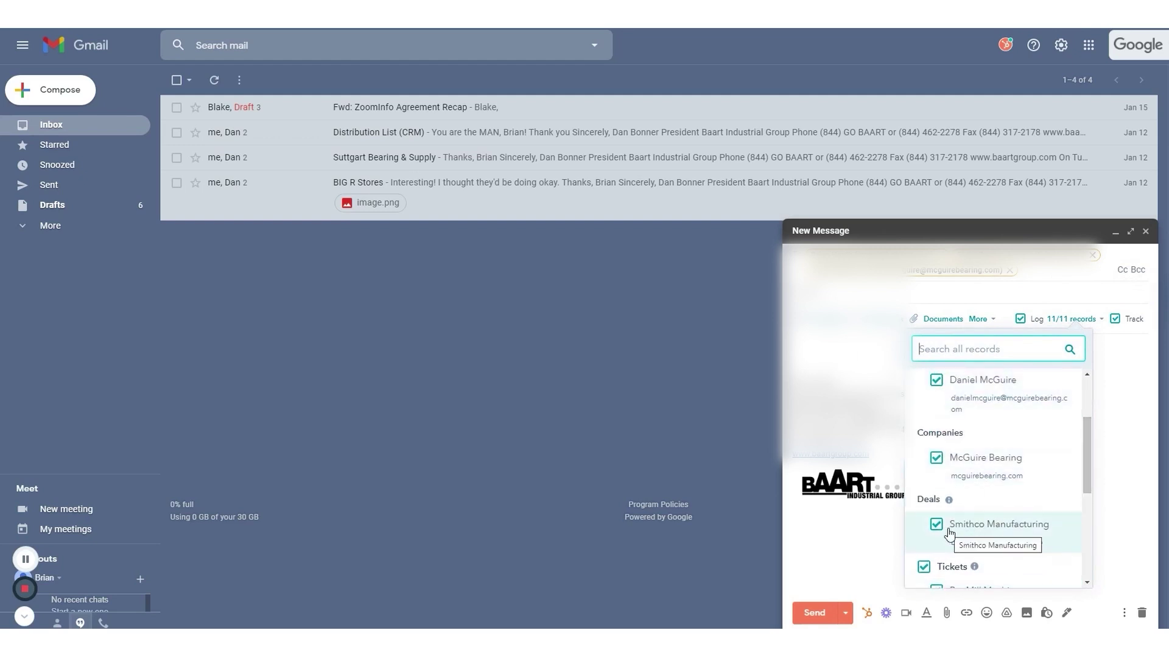
scroll(1035, 467, down, 3)
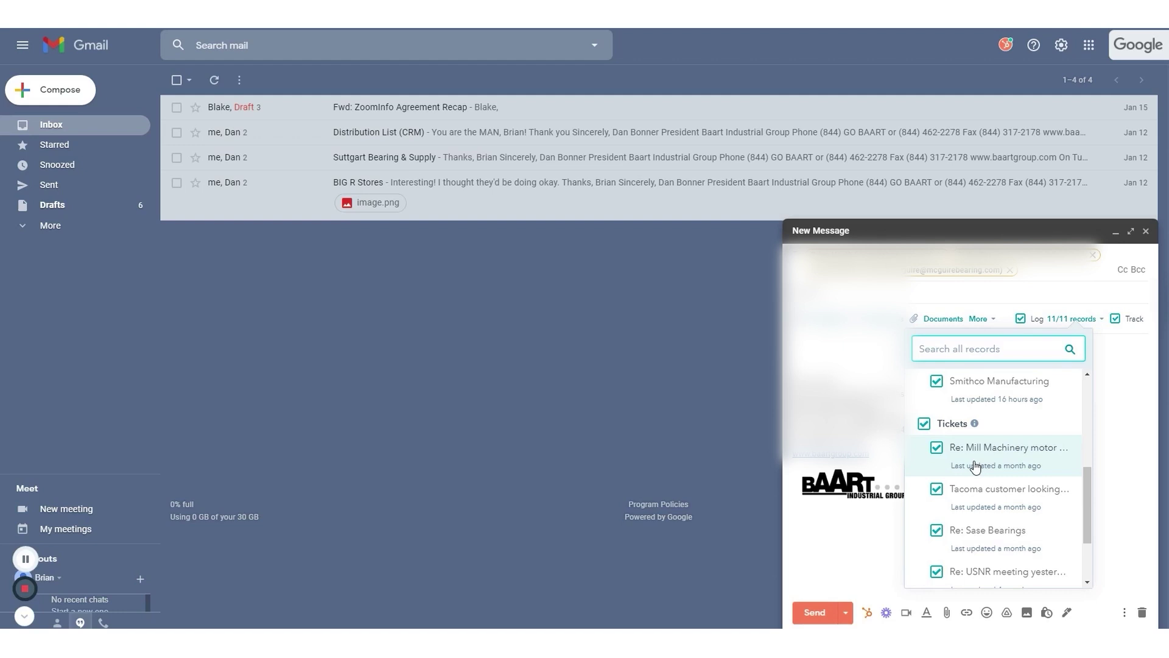
key(Escape)
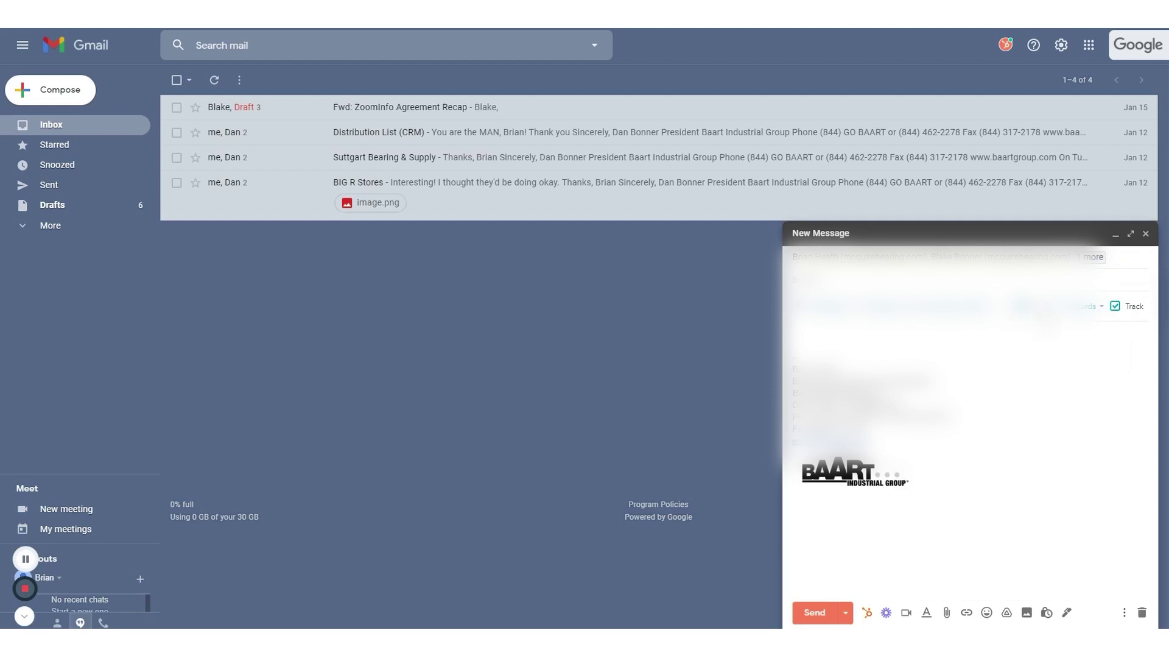
click(1099, 306)
click(1099, 306)
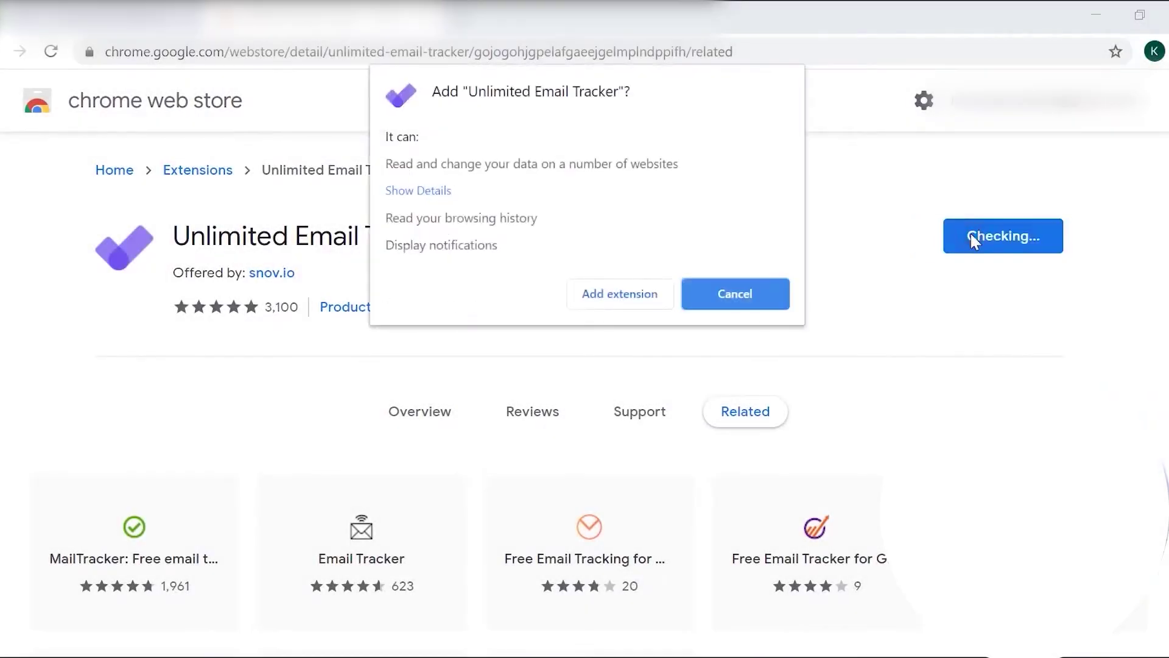
Confirm adding the Unlimited Email Tracker extension to Chrome.
click(618, 297)
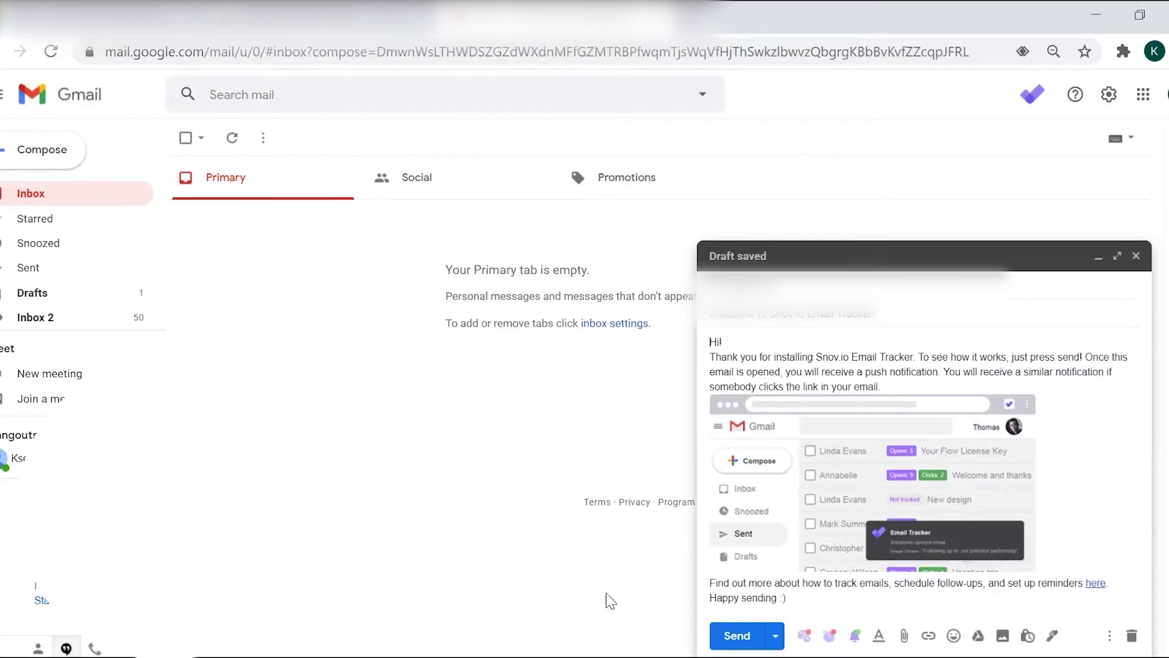
Send the 'Welcome to Snov.io Email Tracker' draft and view the Sent folder.
click(735, 636)
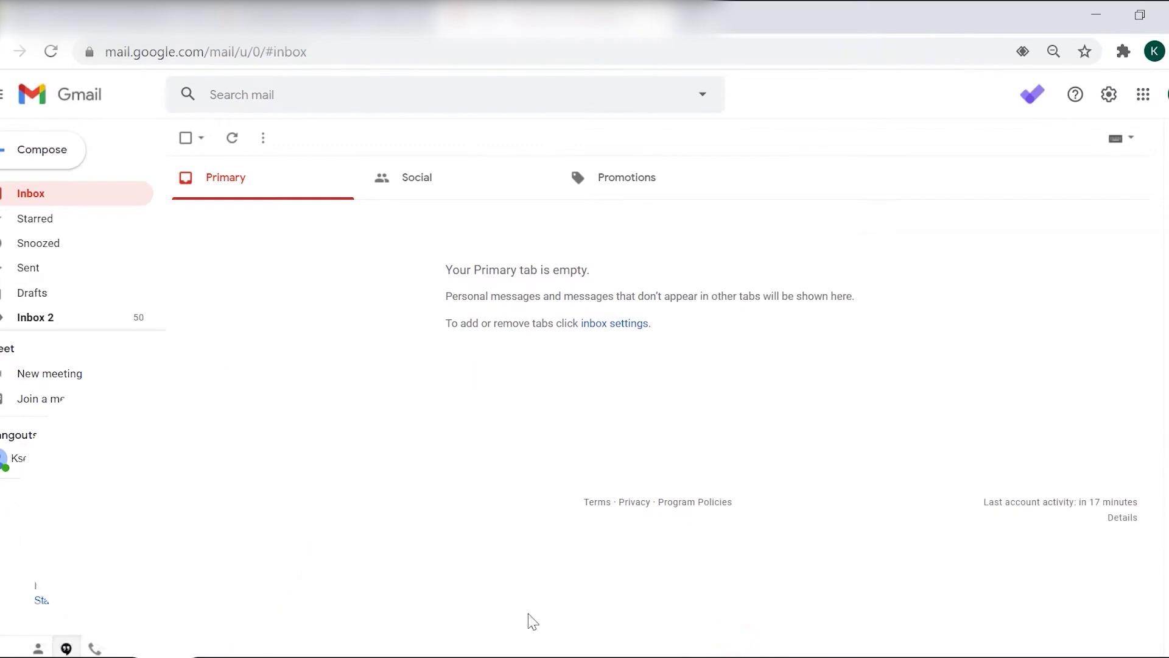
click(59, 271)
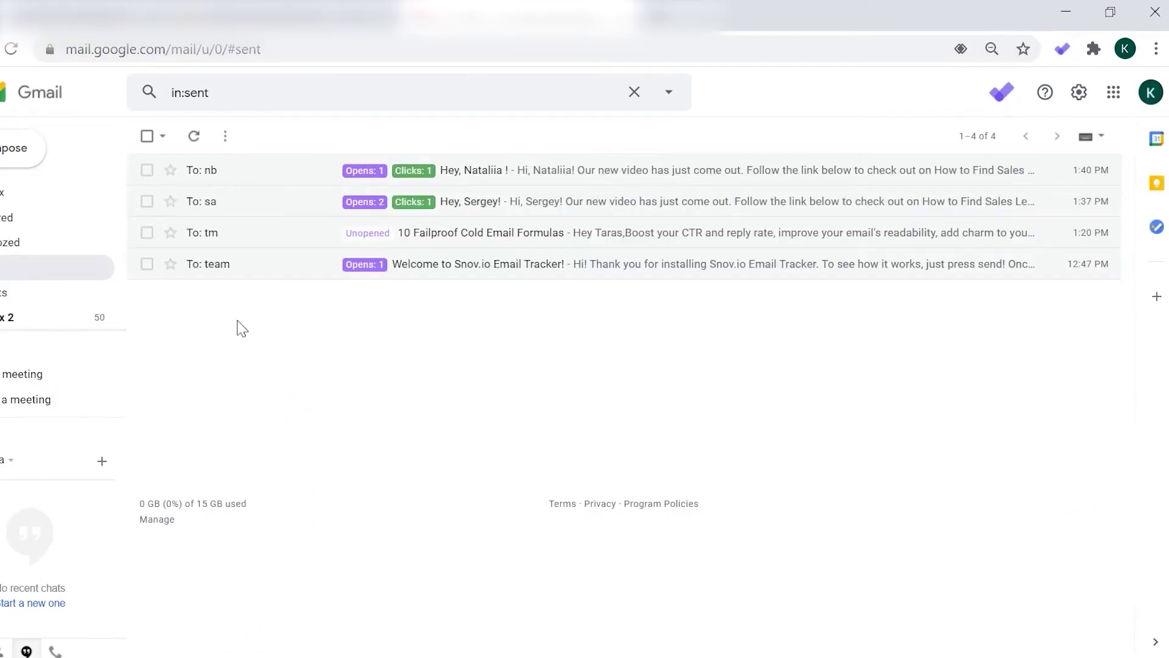
Open the sent video-announcement email to see its Snov.io history of 1 click and 2 opens.
click(339, 201)
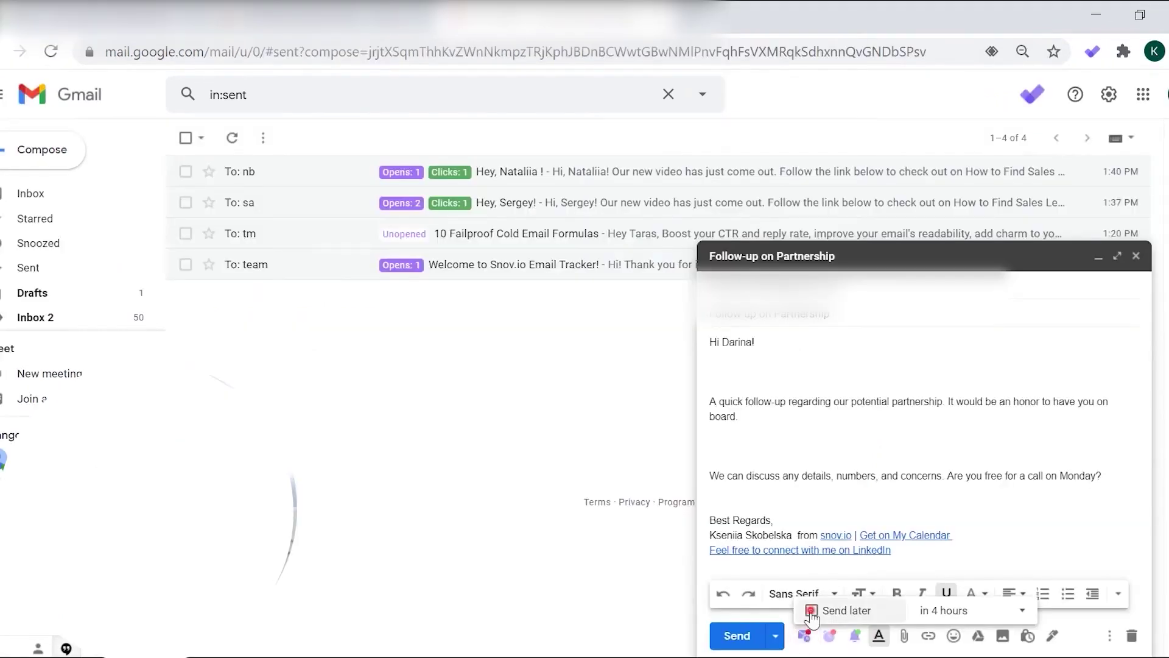
Schedule the Follow-up on Partnership email for 12/9/20 at 8:00 AM and check it in Drafts.
click(812, 610)
click(1022, 610)
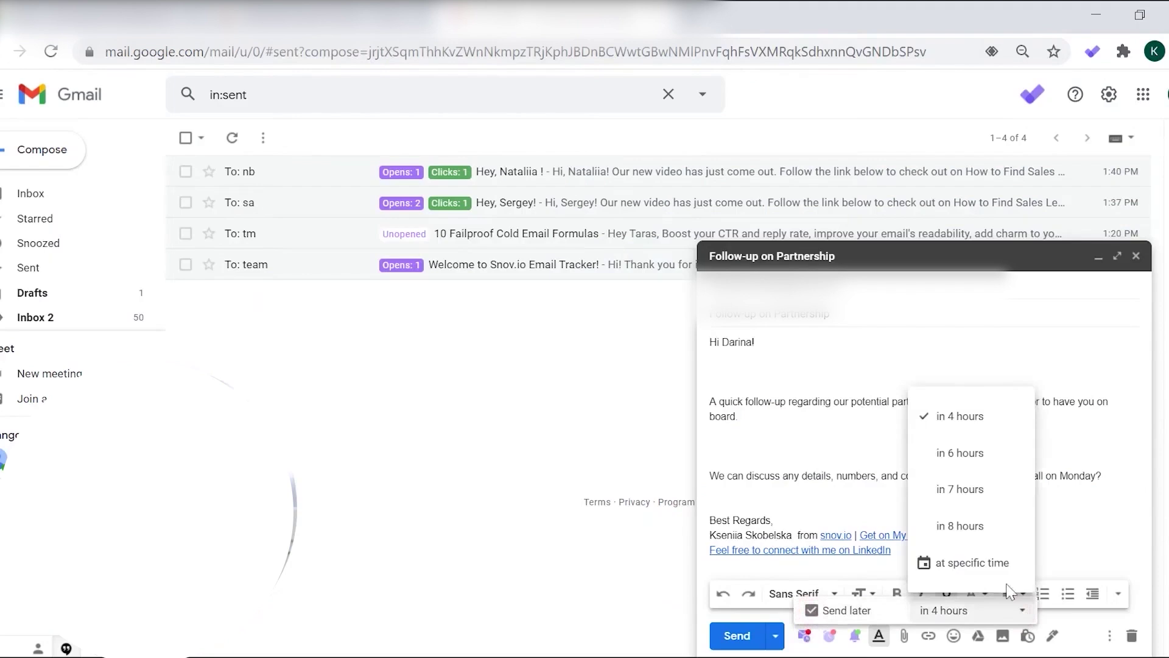
click(998, 563)
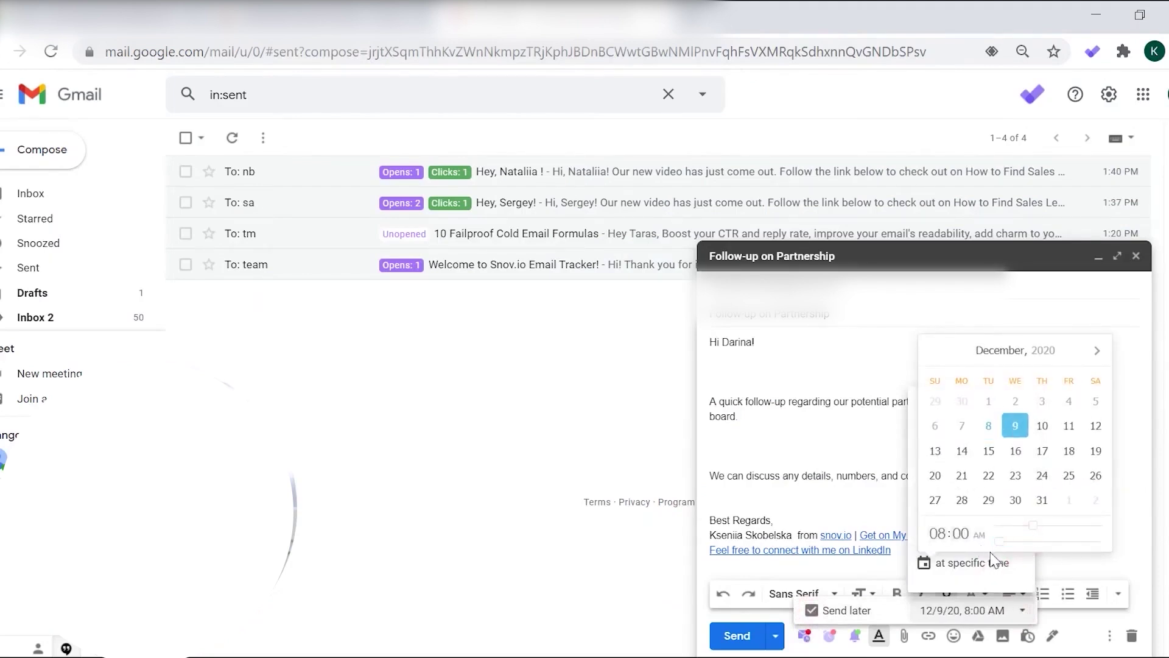
click(865, 441)
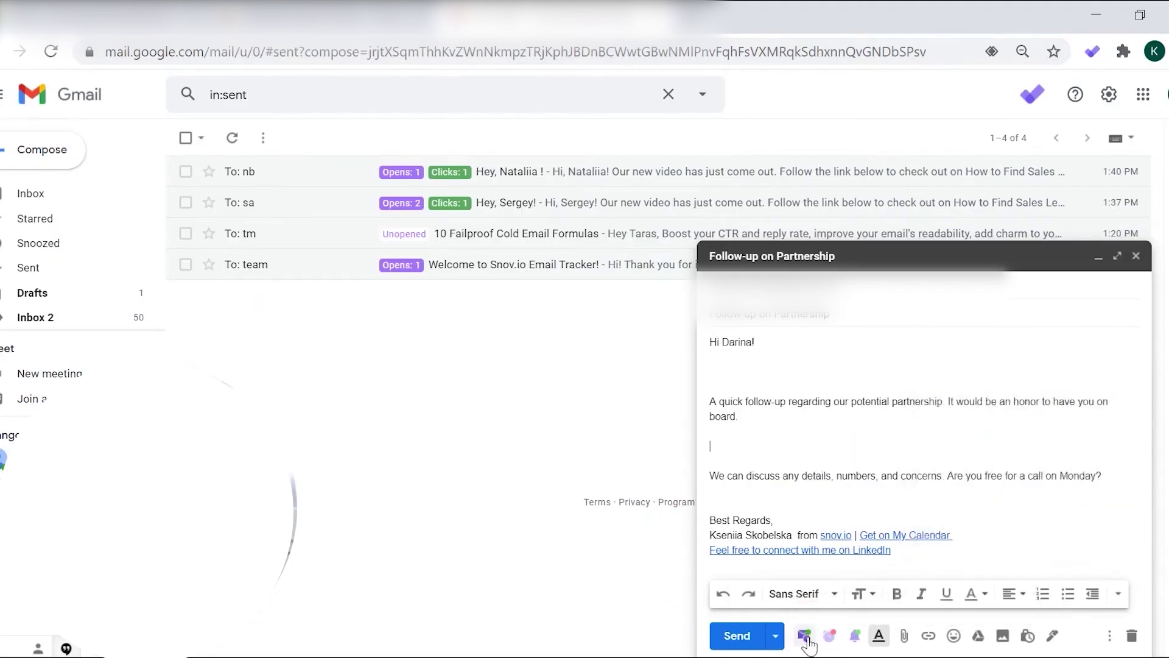
click(738, 635)
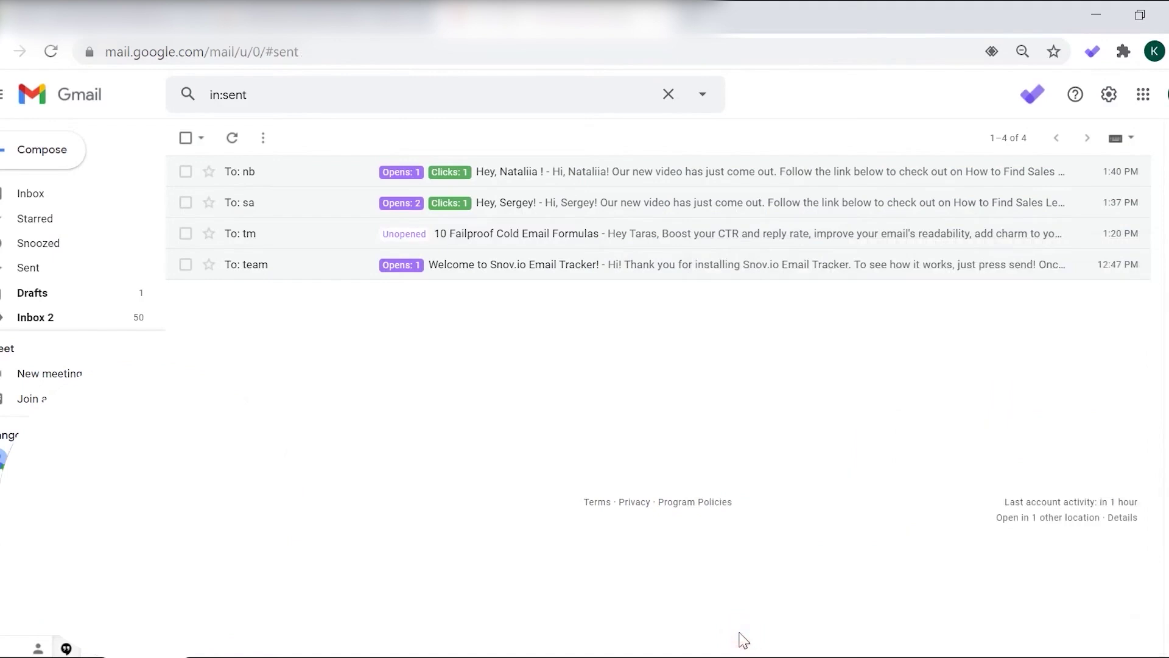
click(73, 295)
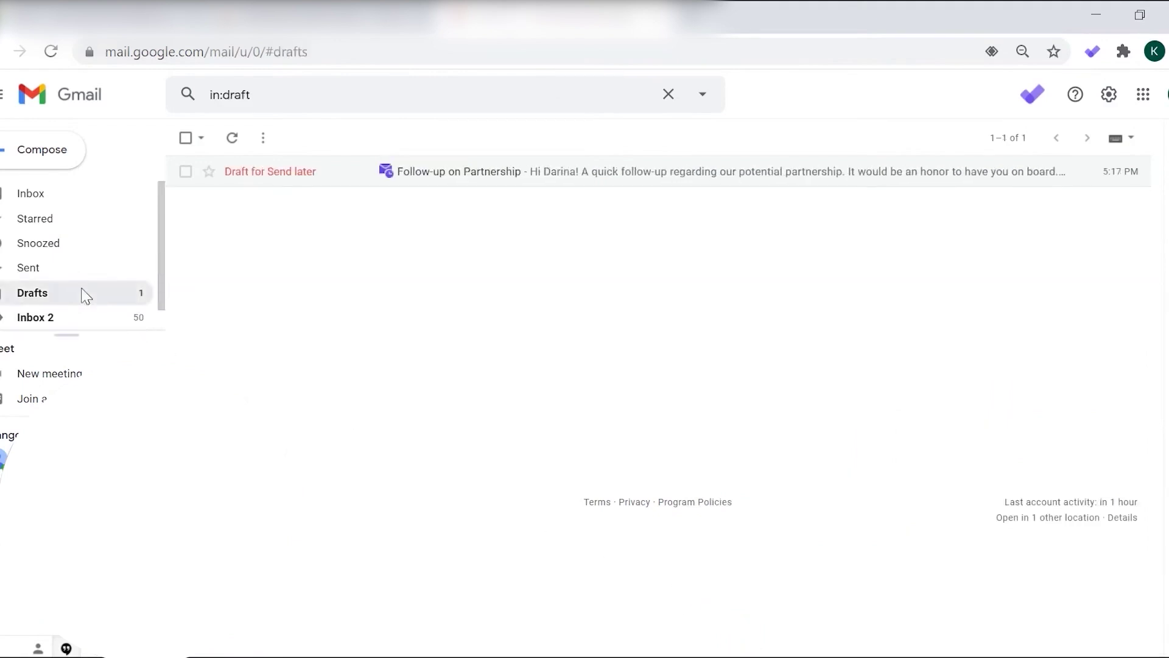
mouse_move(388, 183)
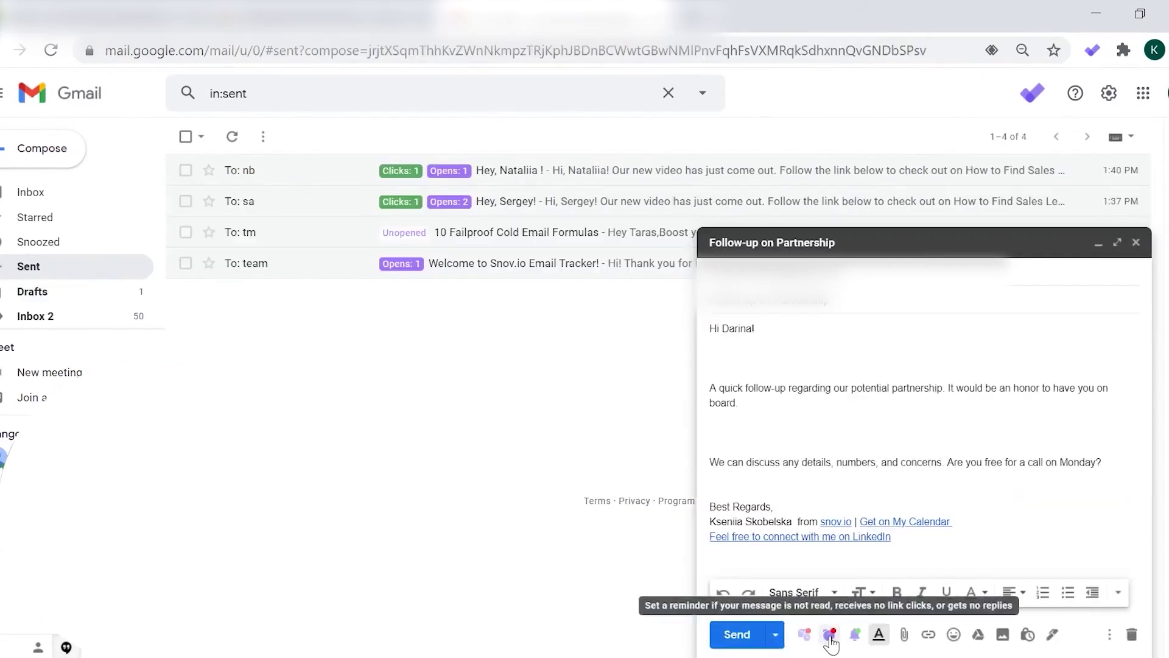
Set a follow-up reminder to resurface the email in 1 hour if not opened.
click(830, 635)
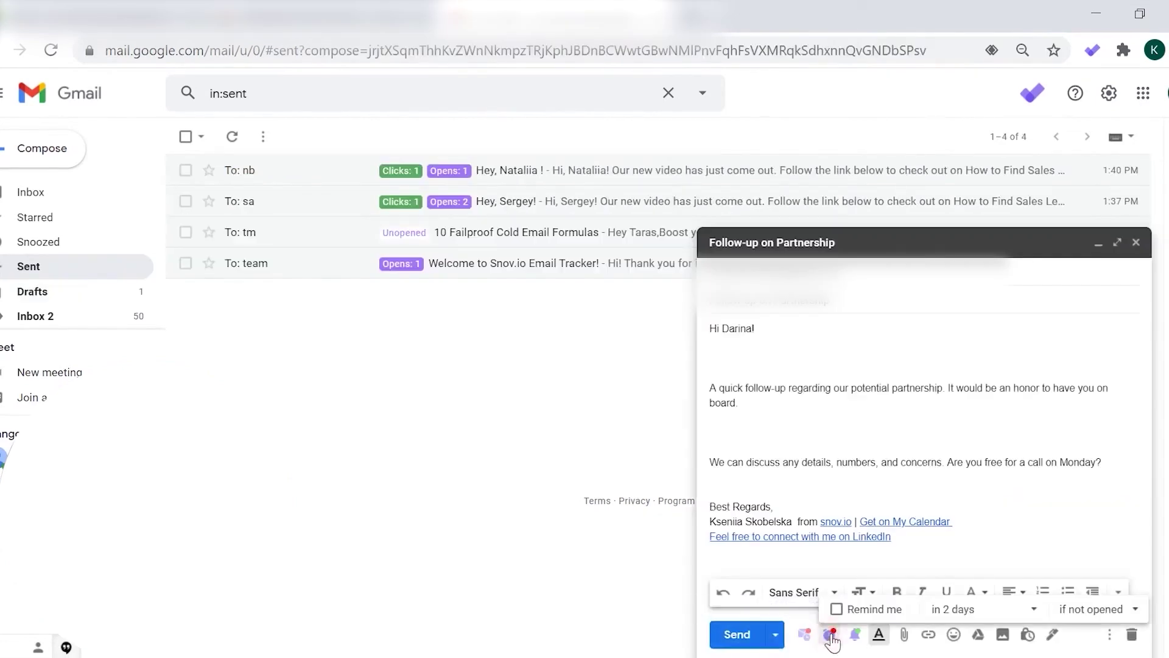
click(839, 609)
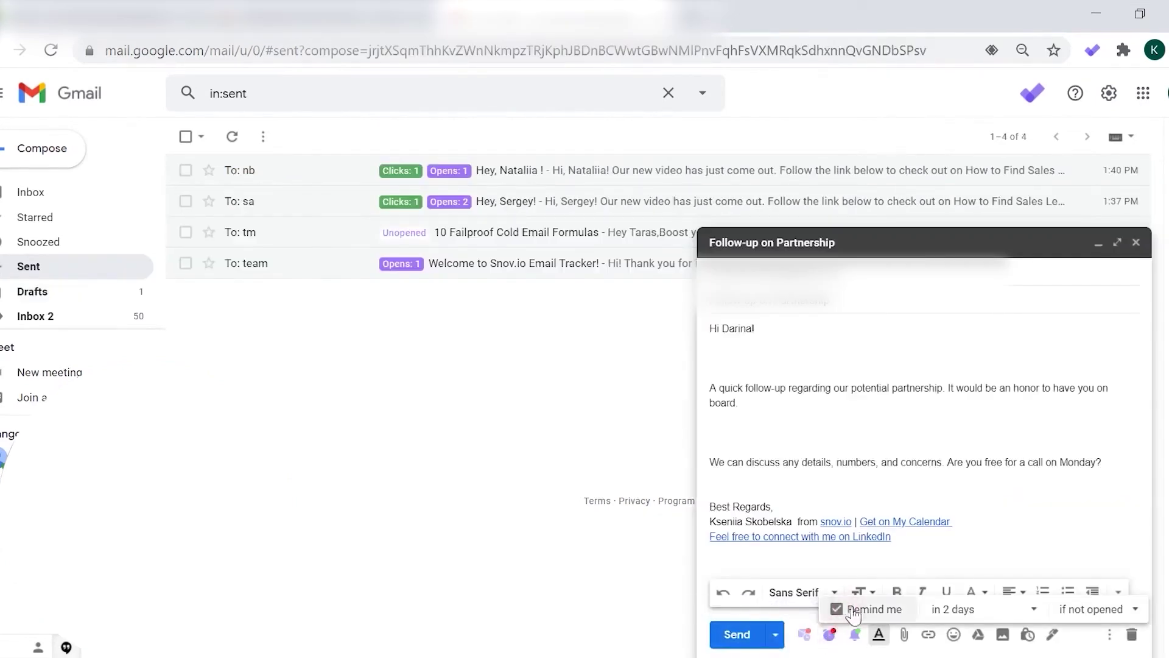
click(1004, 611)
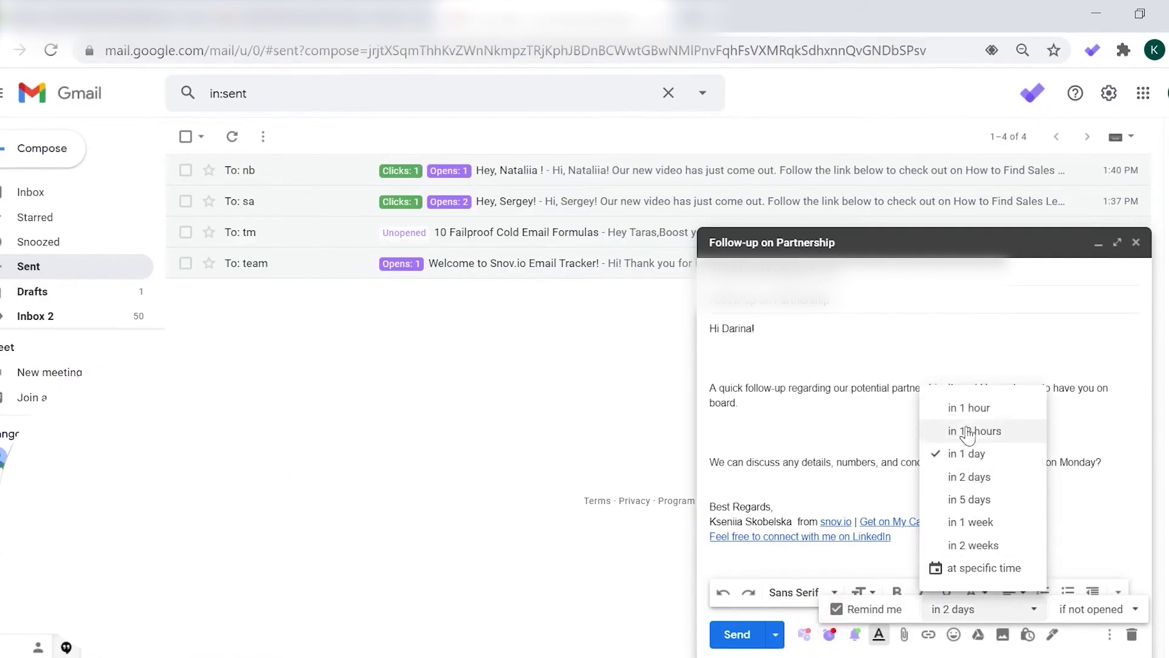
click(967, 407)
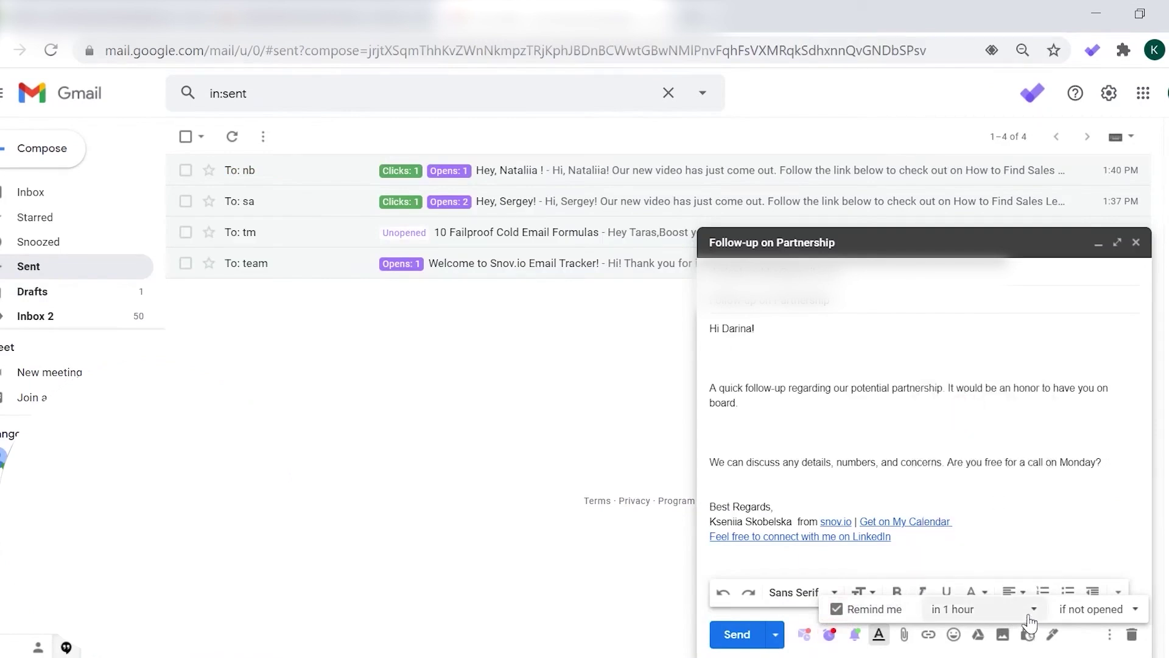
click(1090, 610)
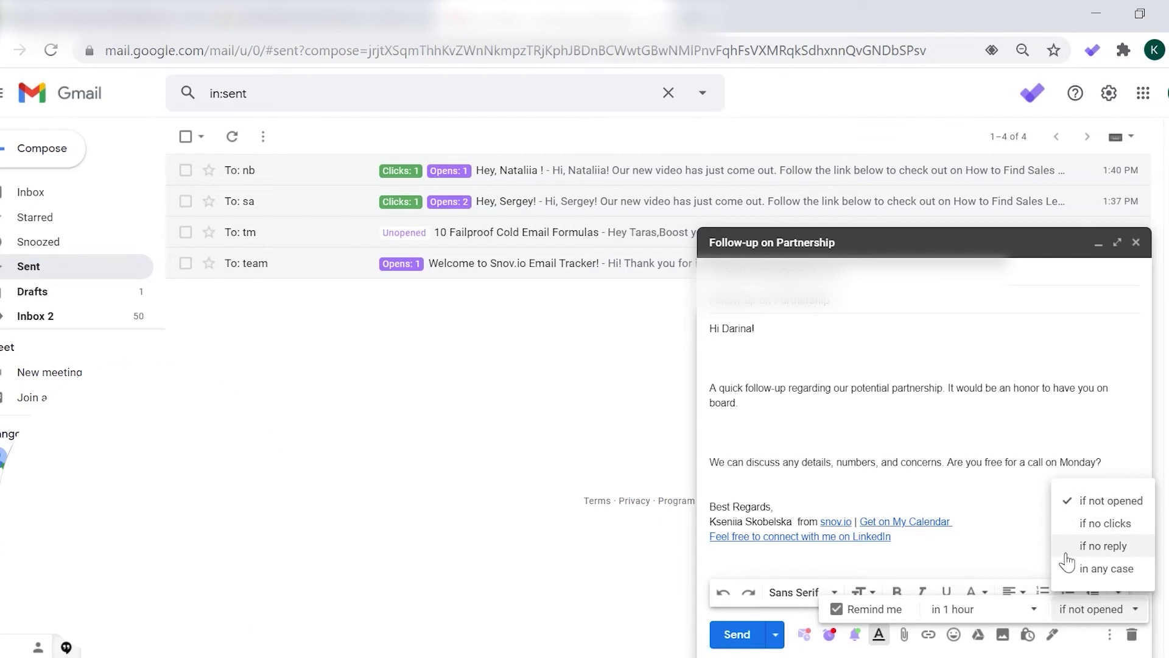
click(1090, 500)
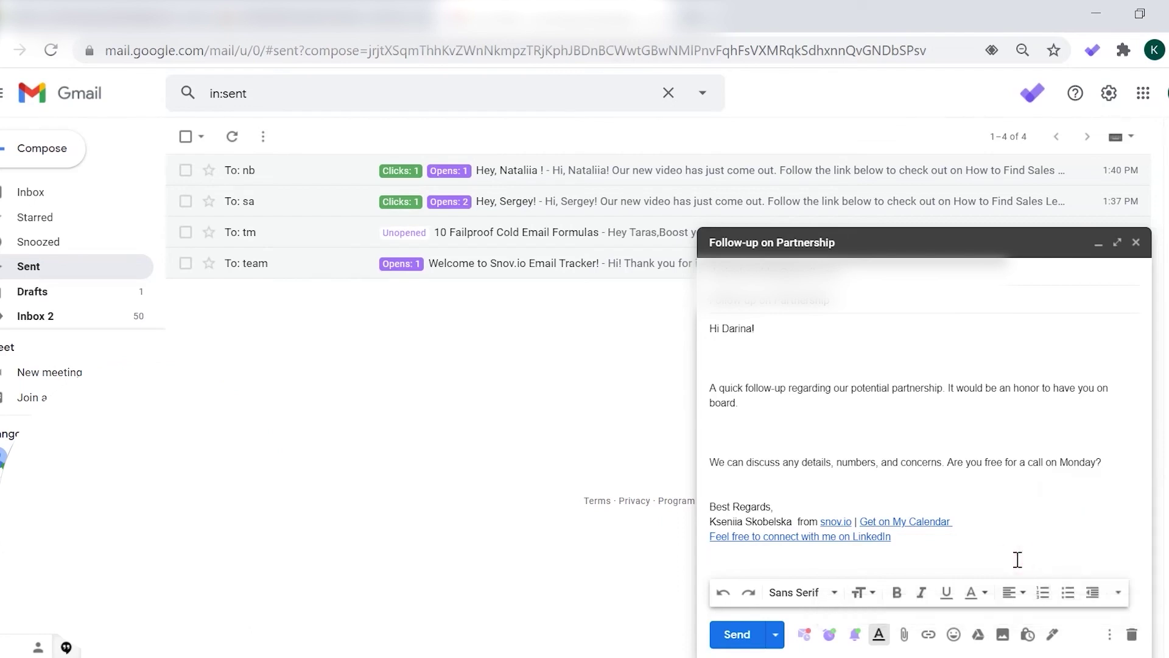
Send the follow-up email, check its reminder icon in Sent, then undo the send.
click(737, 633)
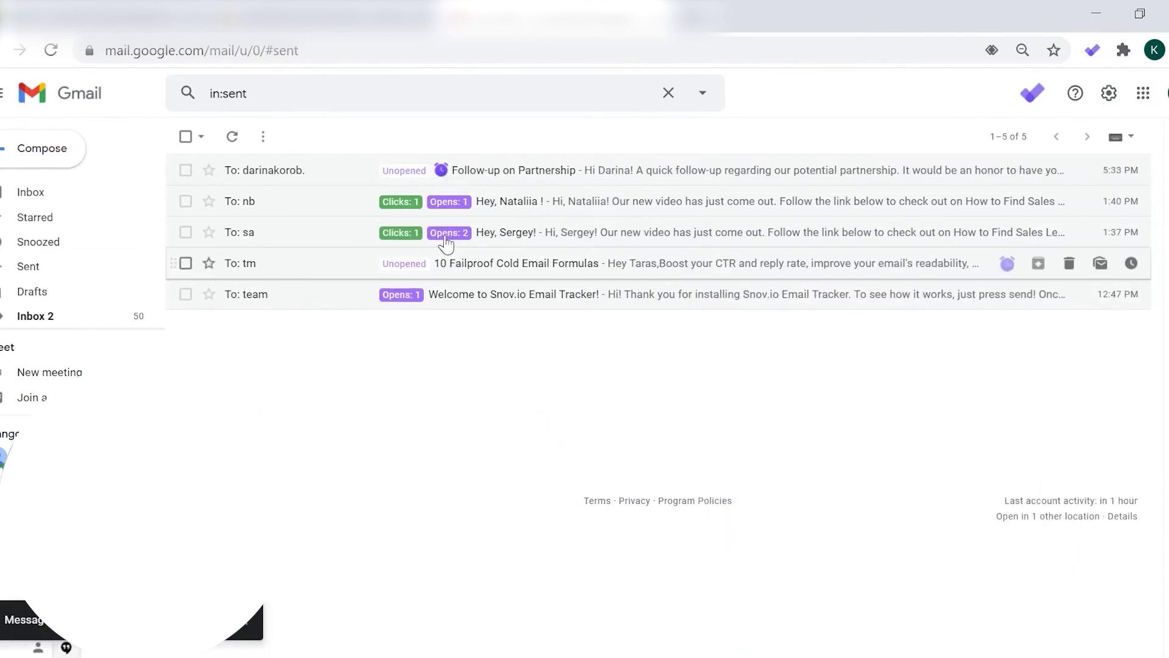
mouse_move(447, 180)
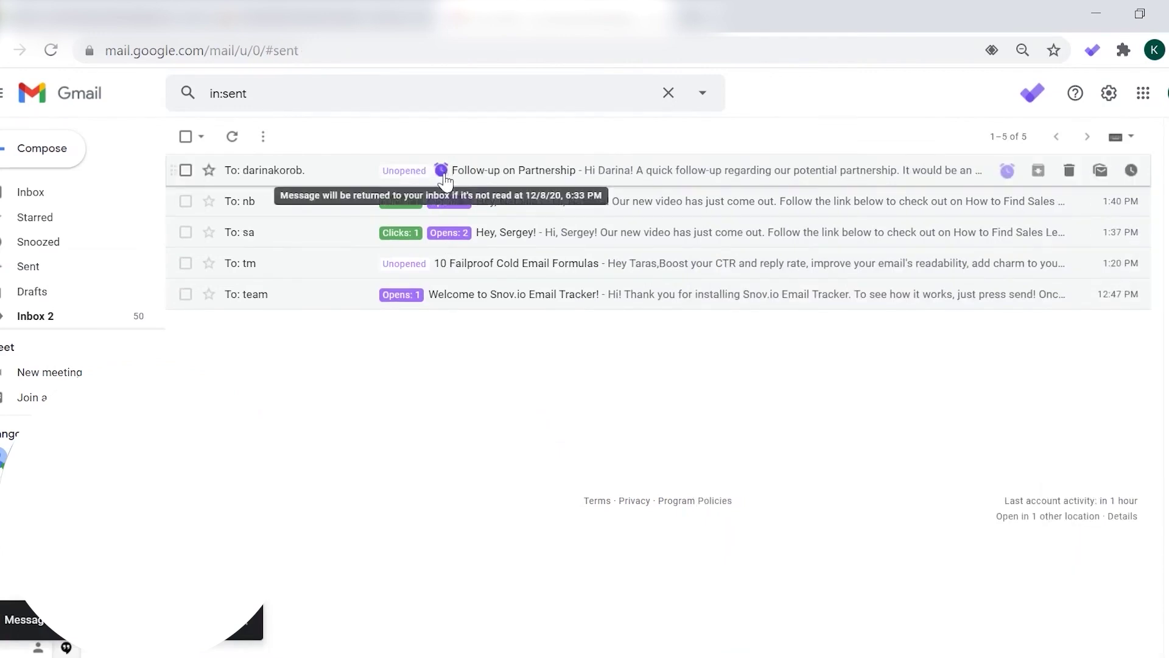
key(z)
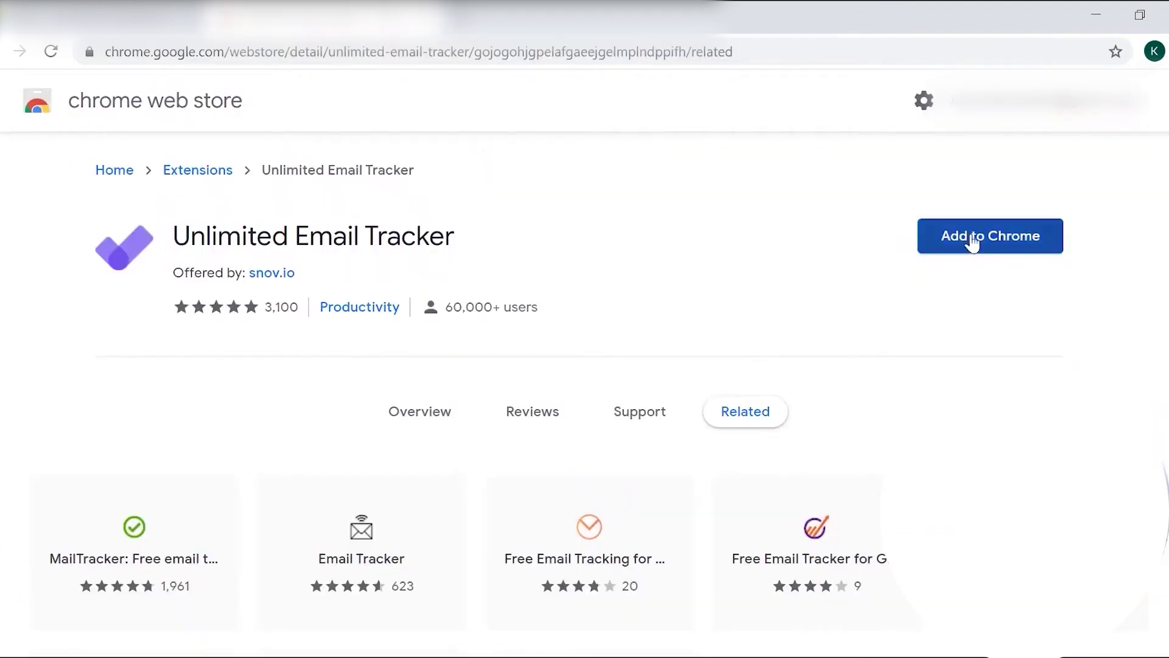
Add the Unlimited Email Tracker extension to Chrome and activate it for the Gmail account.
click(971, 235)
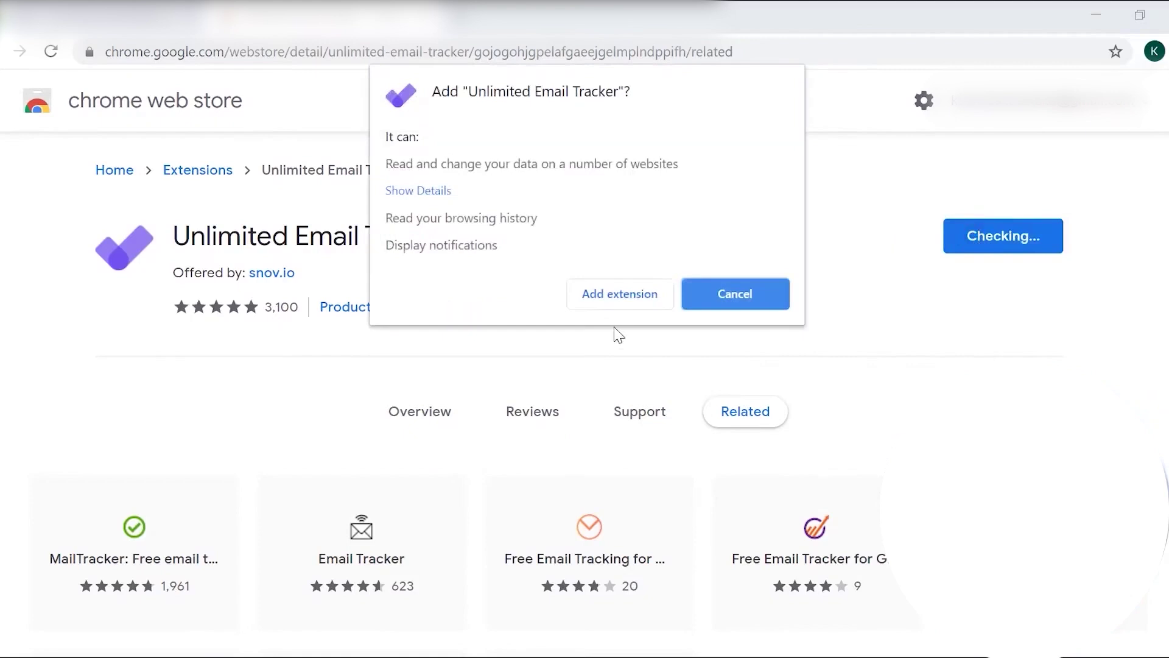
click(619, 295)
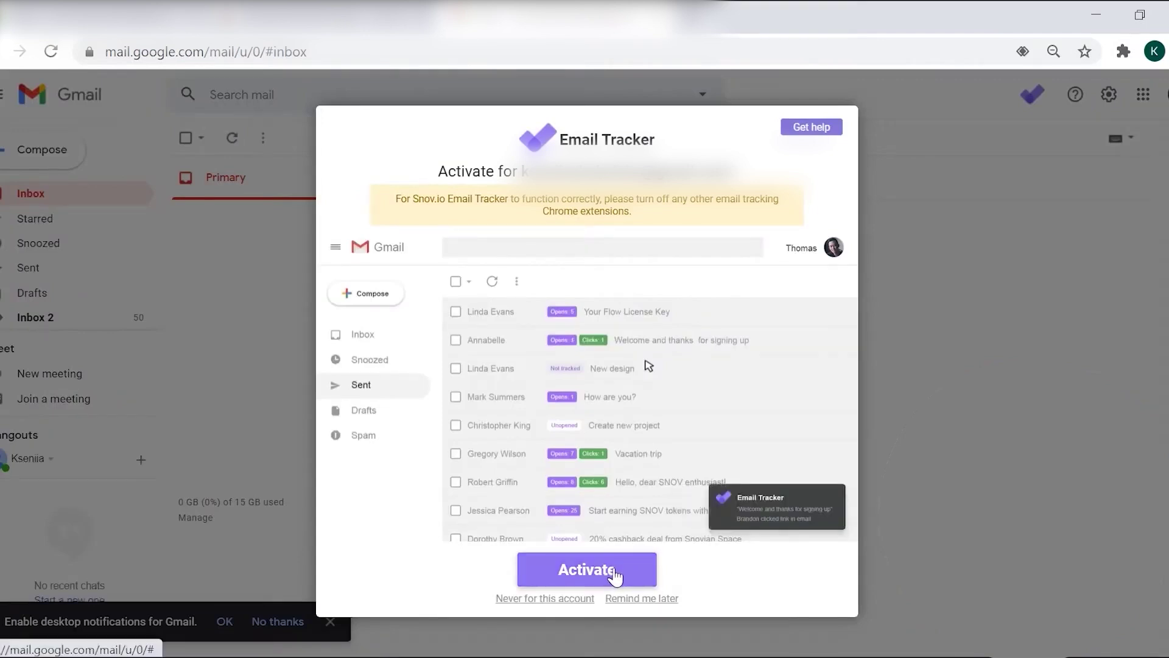
click(614, 573)
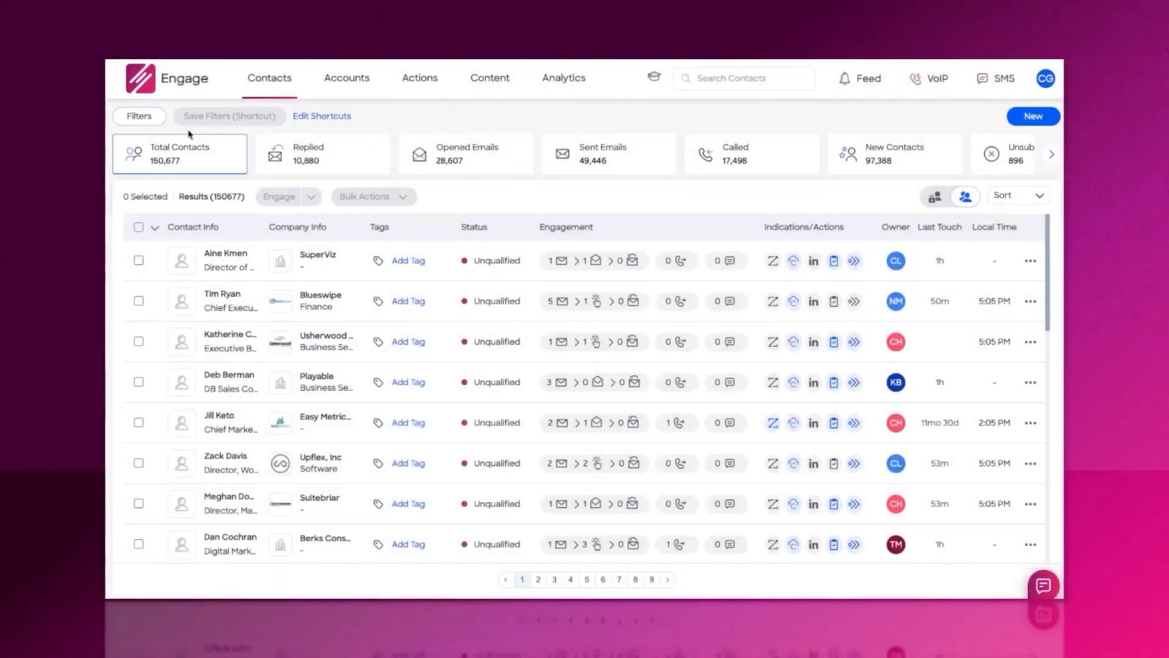
Filter contacts by the Intent - Cybersecurity tag and select them all.
click(135, 119)
text(inten)
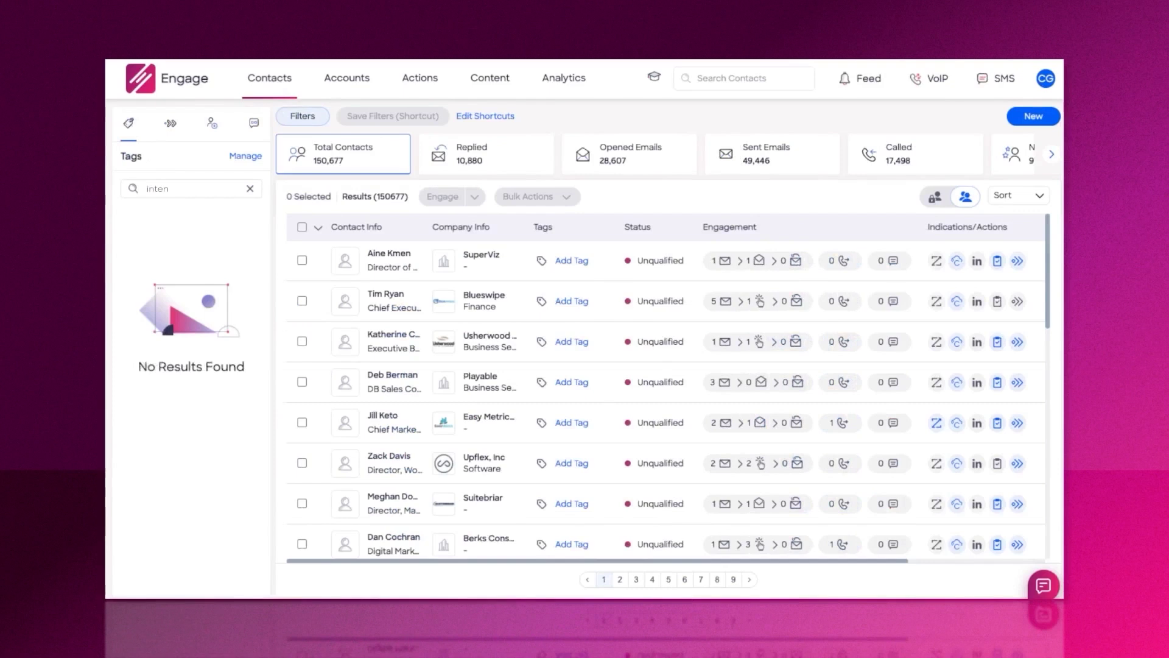
click(130, 269)
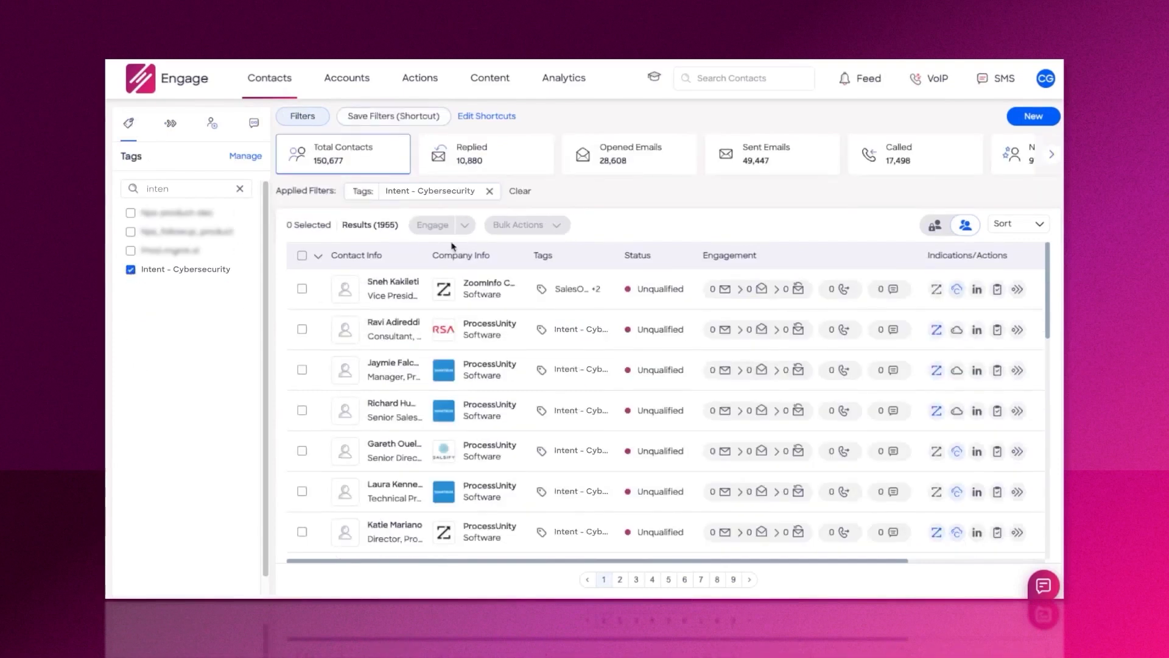
click(318, 256)
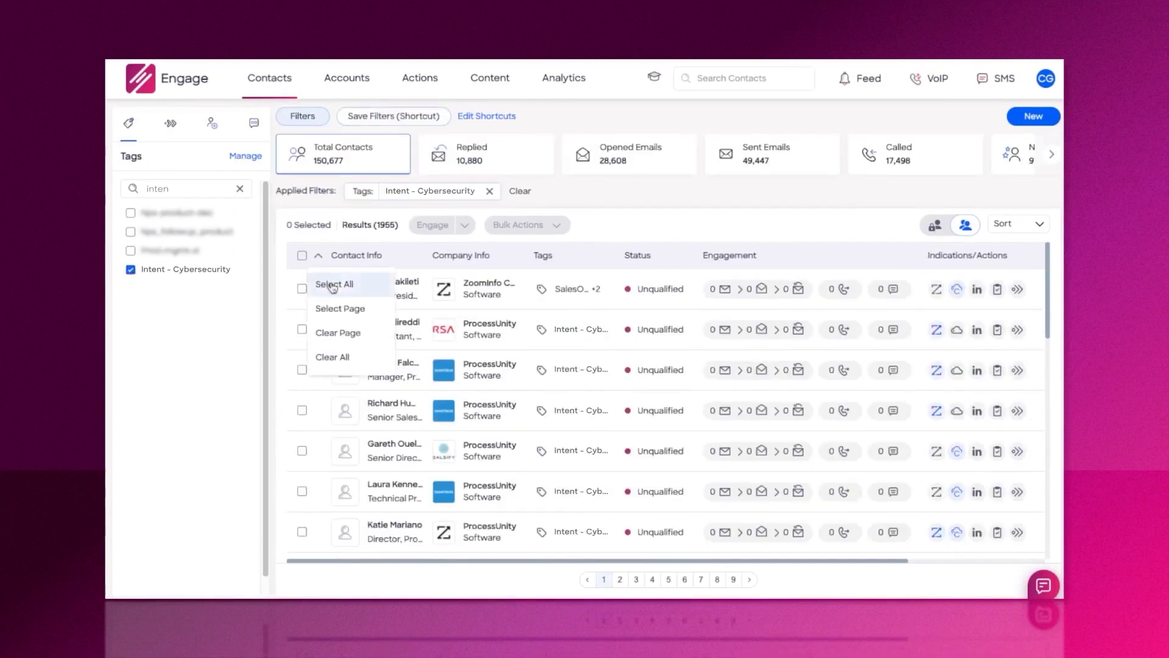
click(336, 281)
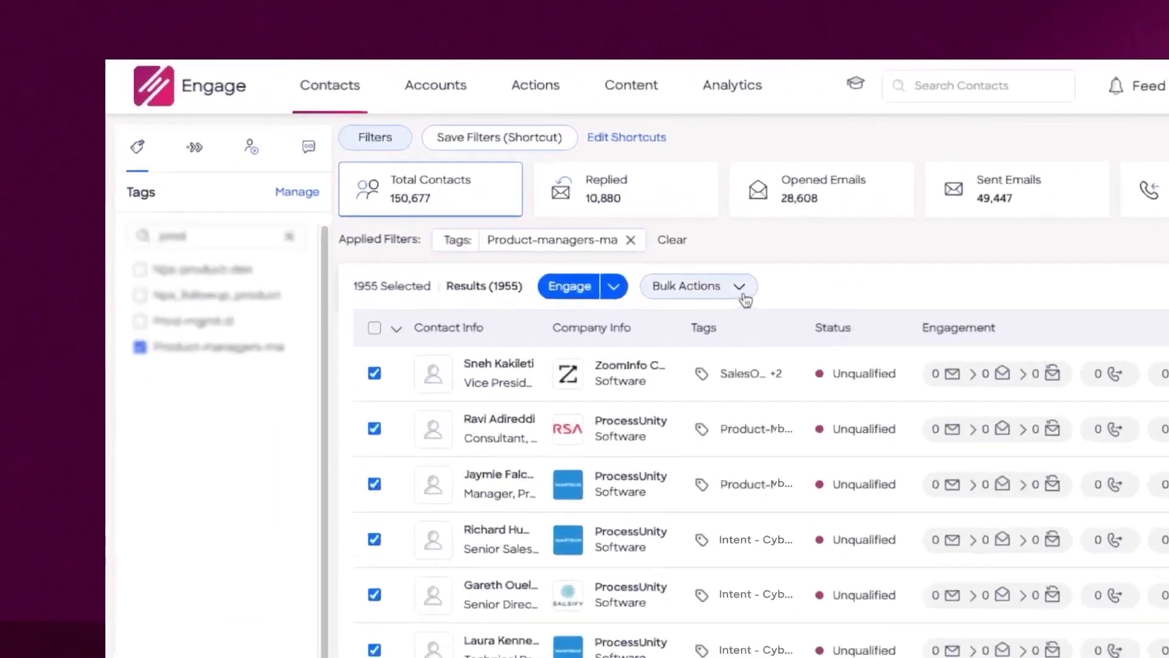
Add the selected contacts to the Intent - Cybersecurity salesflow and open the SMS conversations.
click(536, 224)
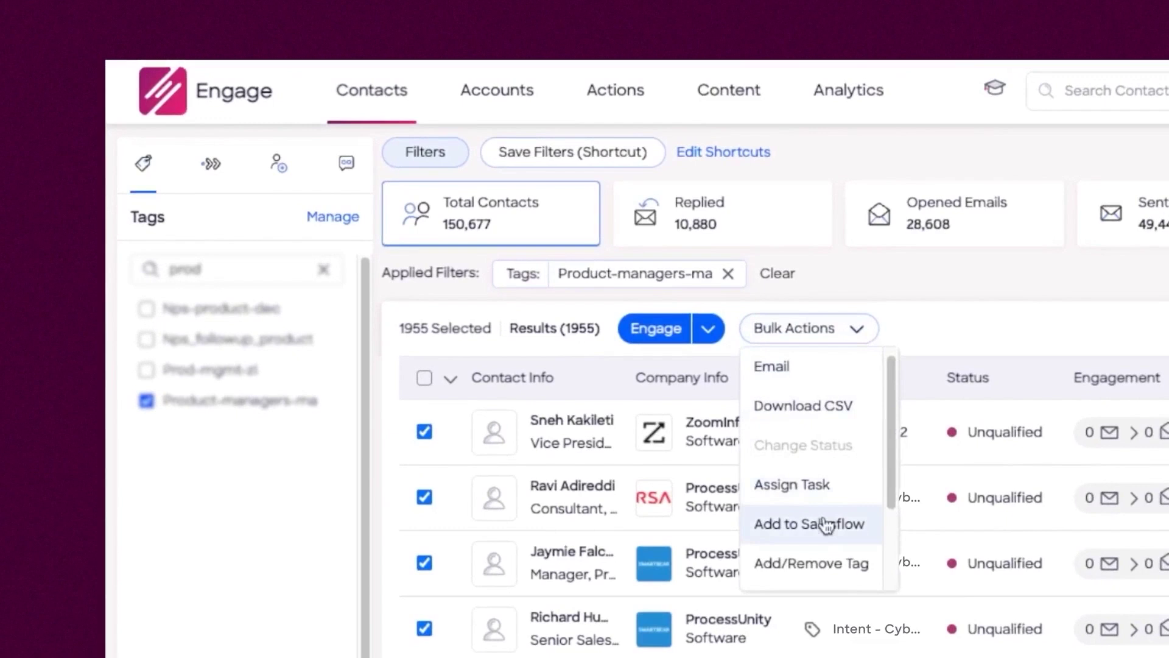
click(825, 525)
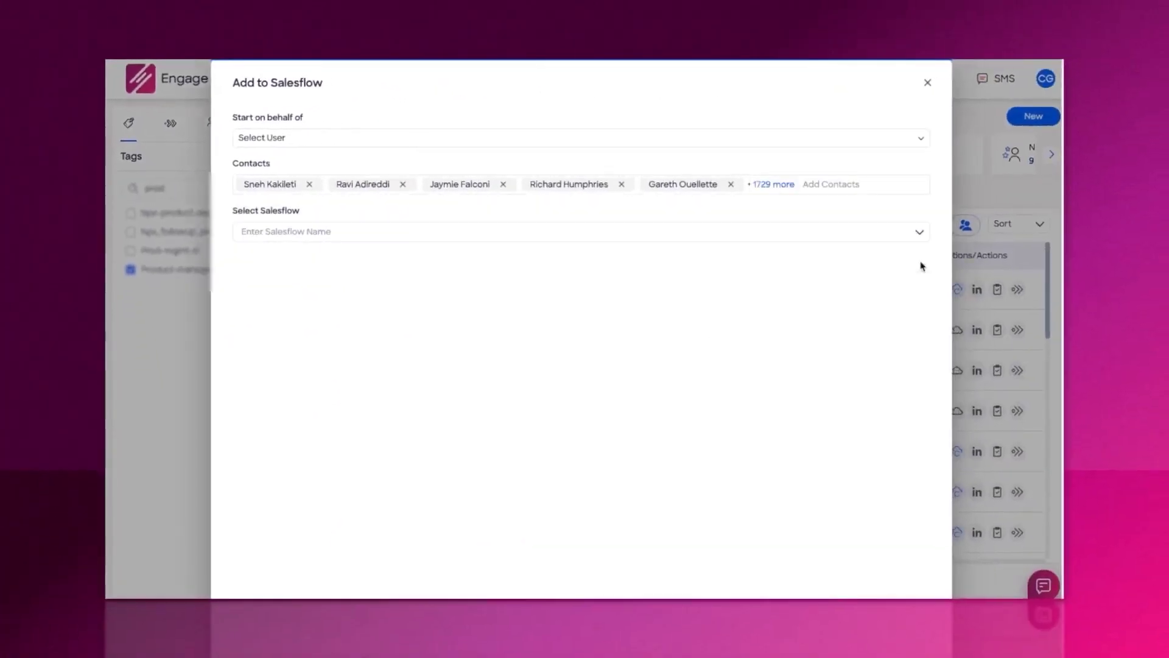
click(919, 232)
click(261, 258)
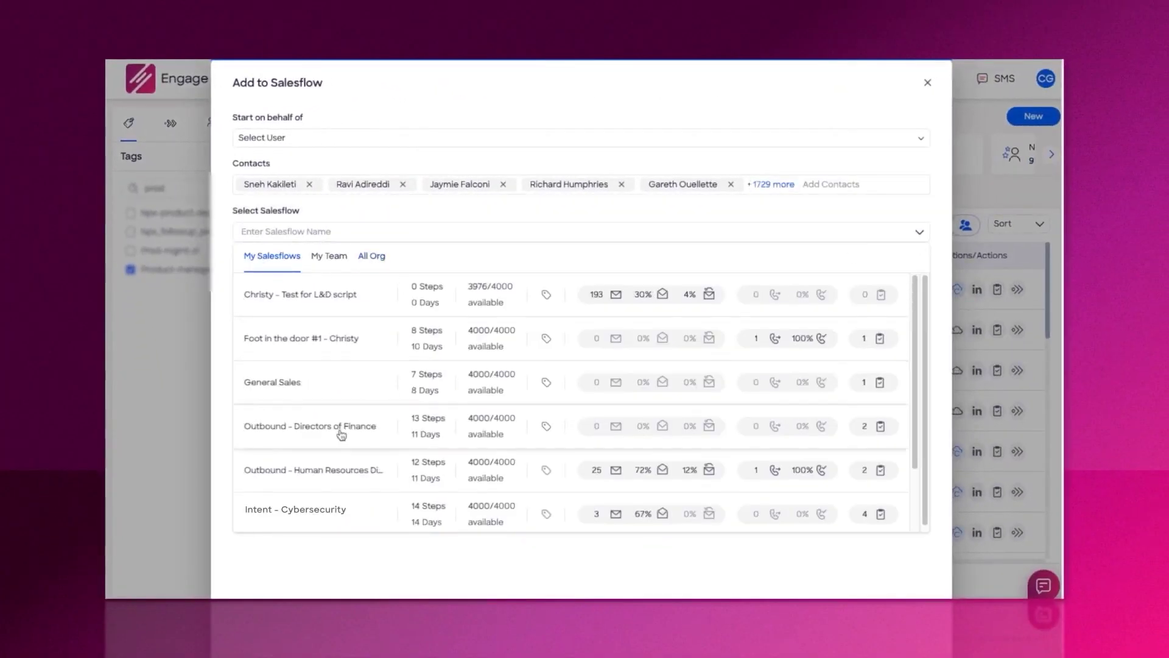
scroll(361, 511, down, 1)
click(361, 511)
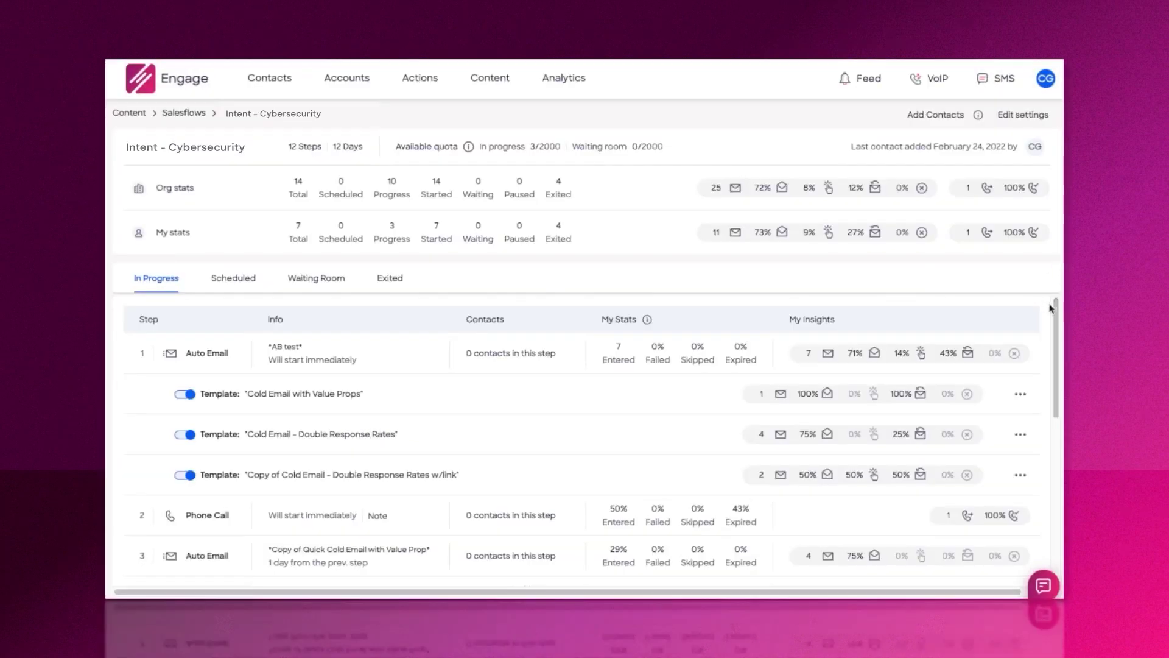
scroll(1052, 437, down, 5)
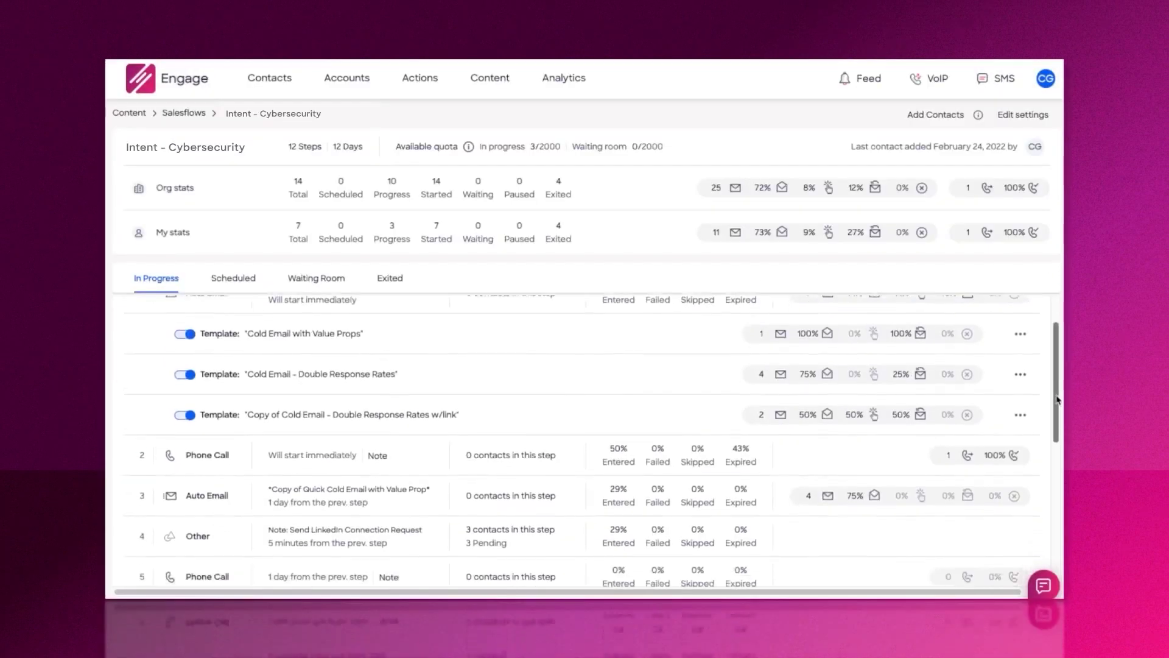
scroll(1052, 437, down, 5)
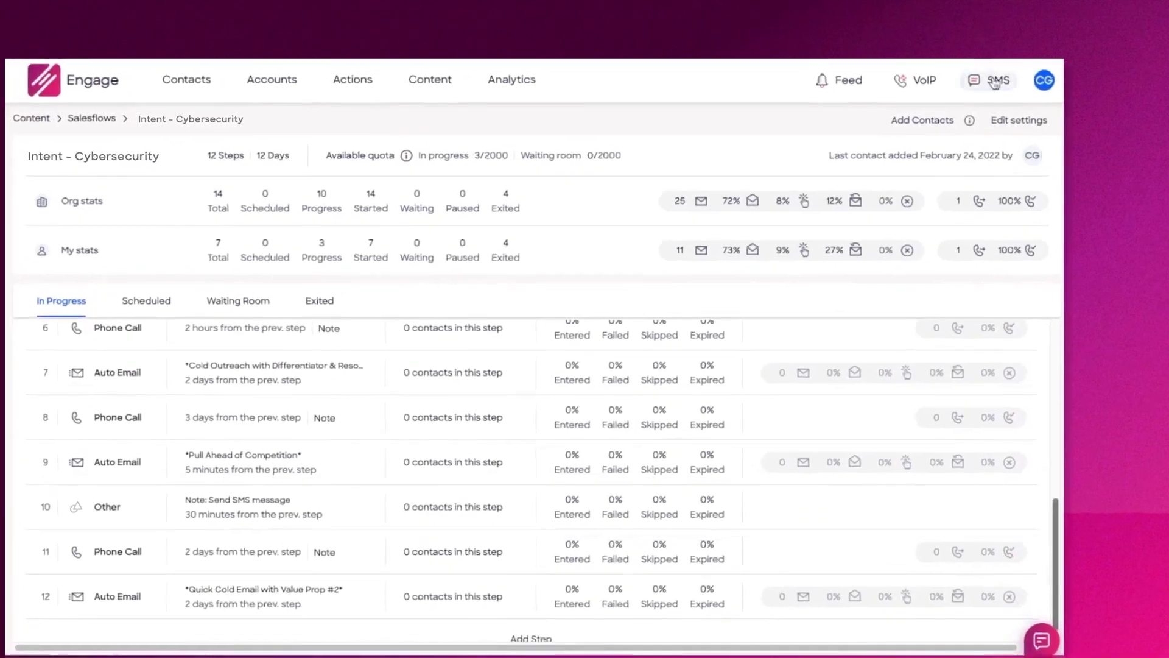
click(995, 84)
Send a text reply offering availability tomorrow at noon.
click(680, 504)
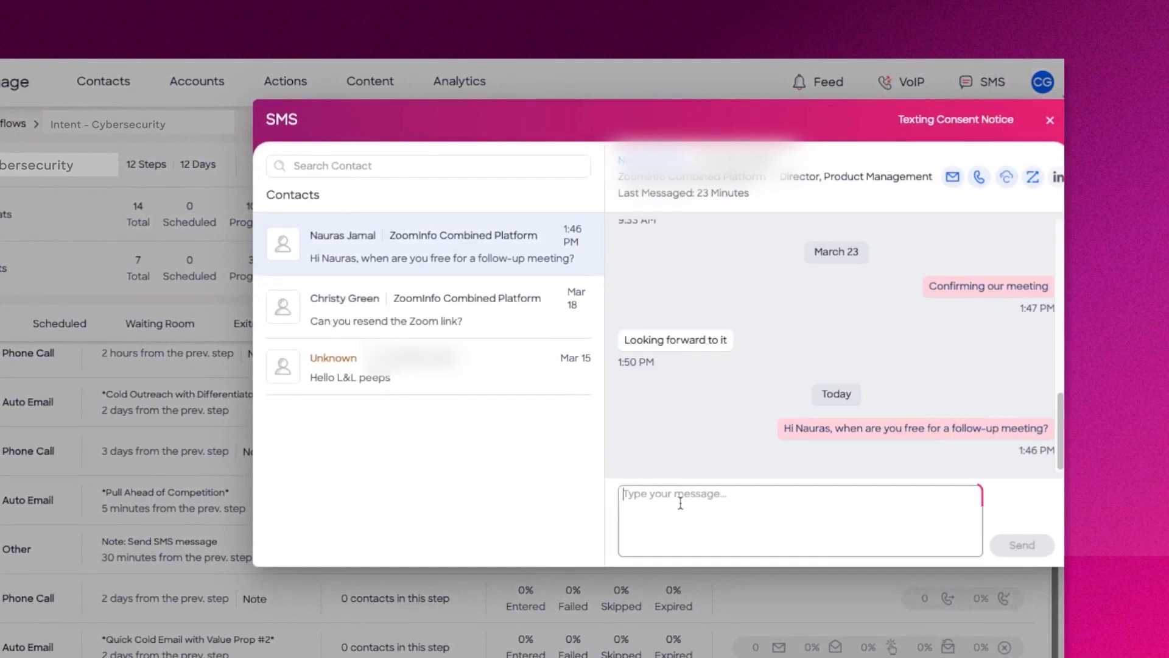
text(I'm available tomorrow at noon. Does that work?)
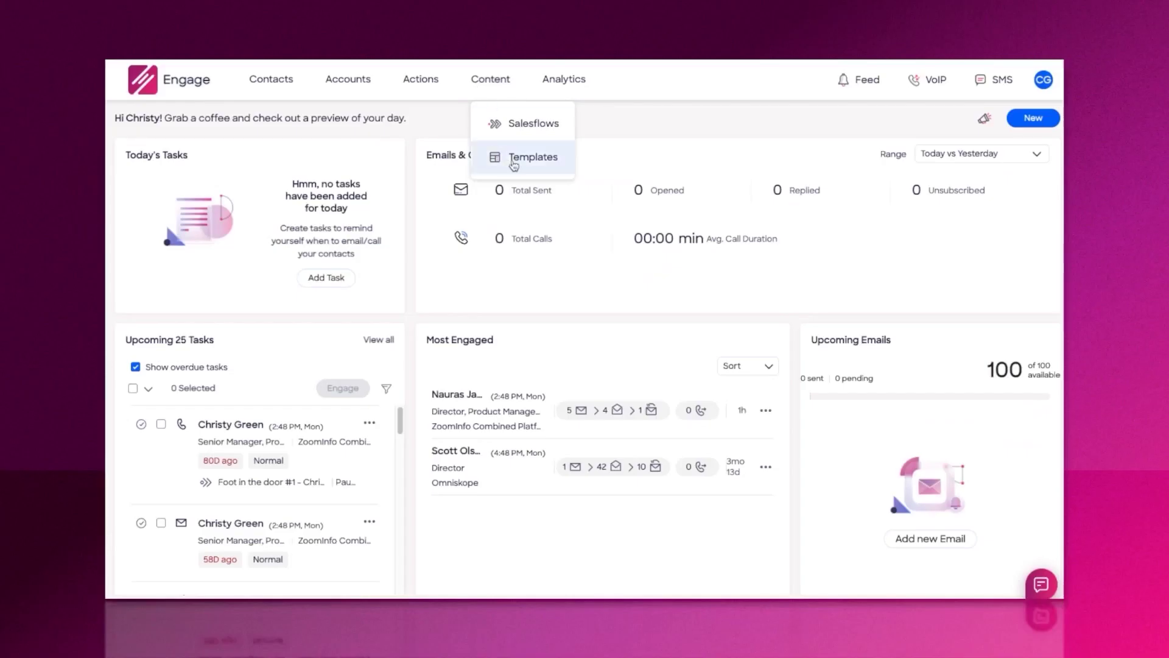
click(514, 159)
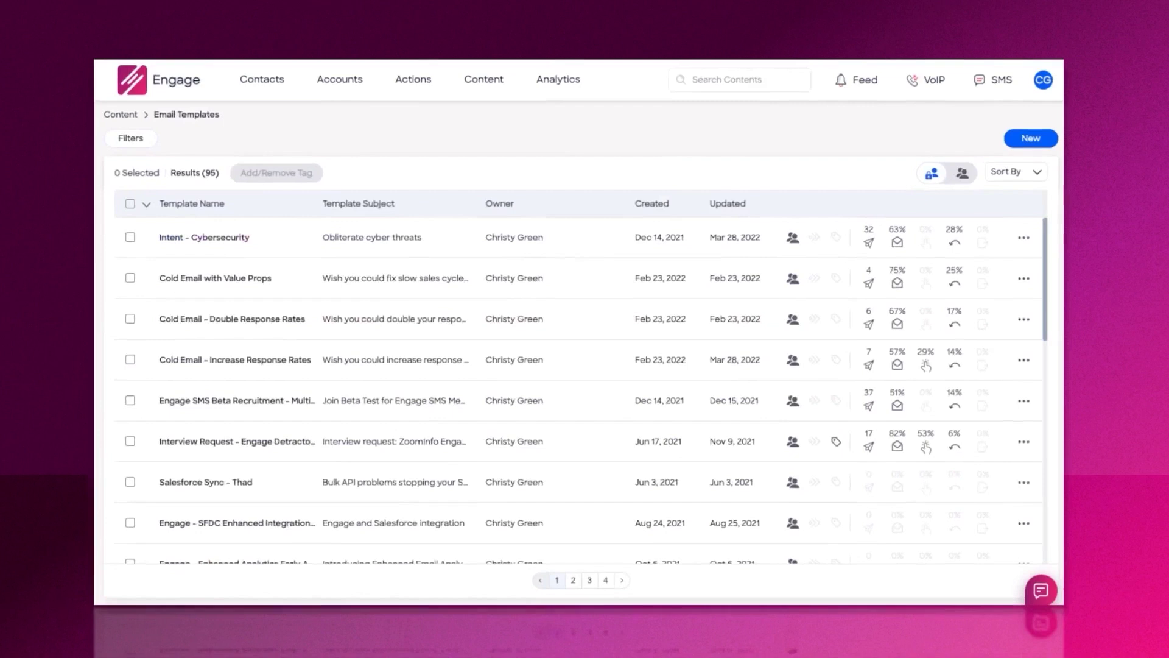
Duplicate a ready-to-use library template as 'Intent - Cybersecurity' with benefit 'enhance security and reduce breaches'.
click(1031, 136)
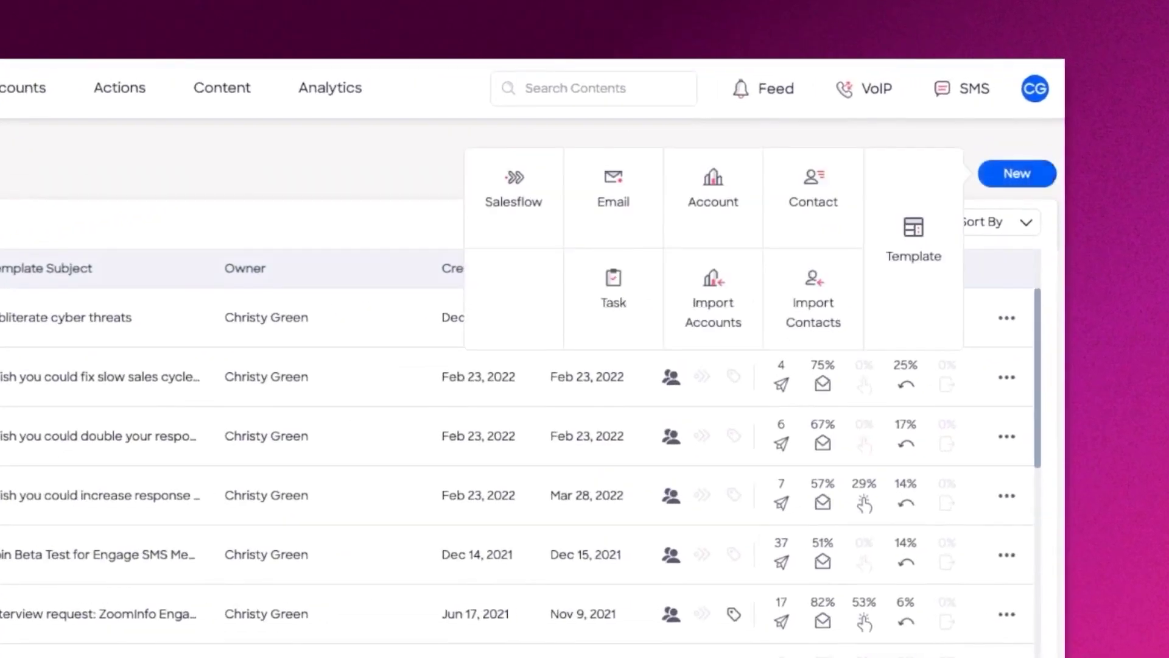
click(913, 292)
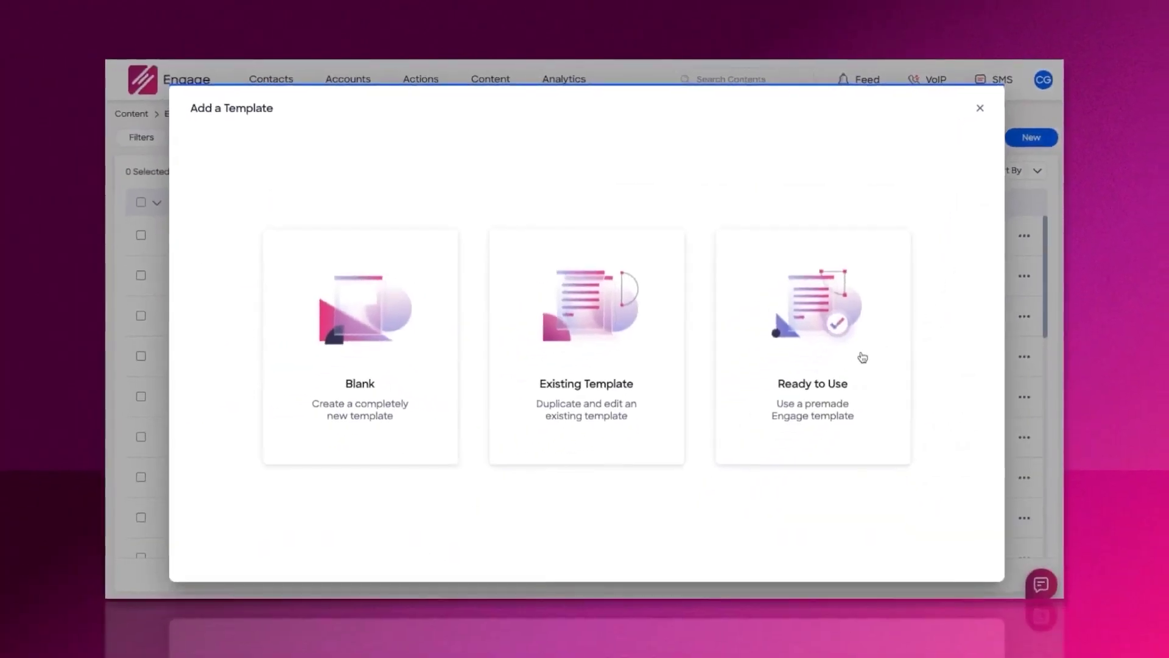
click(862, 357)
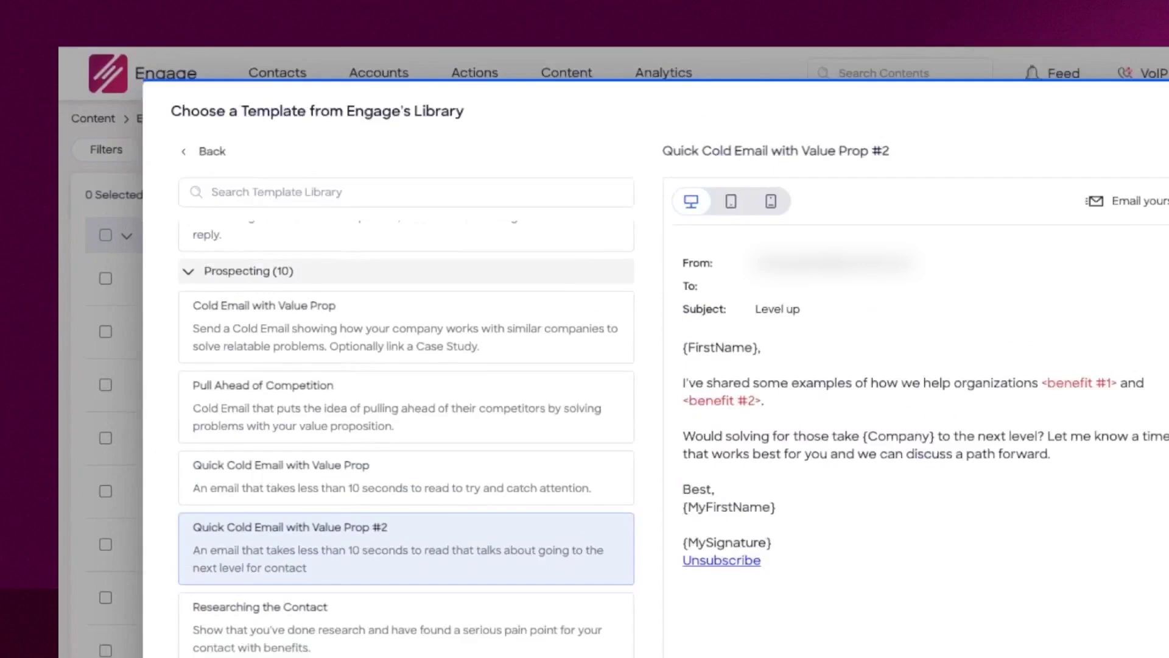
click(793, 565)
text(Intent)
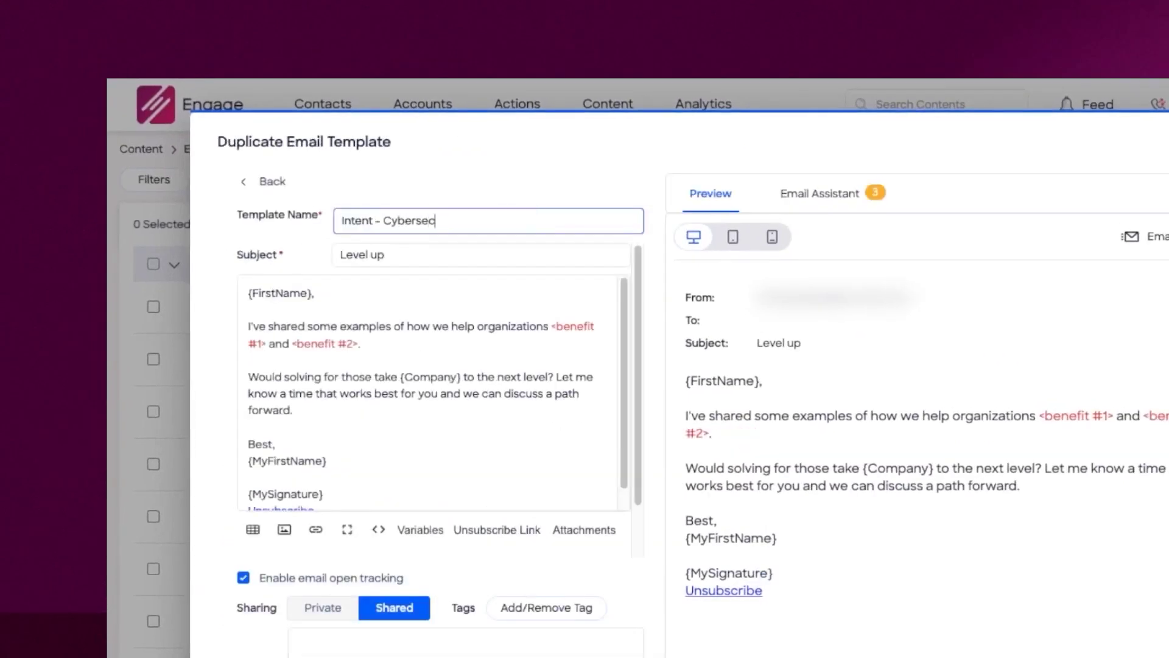
text(- Cybersec)
drag(551, 327, 597, 329)
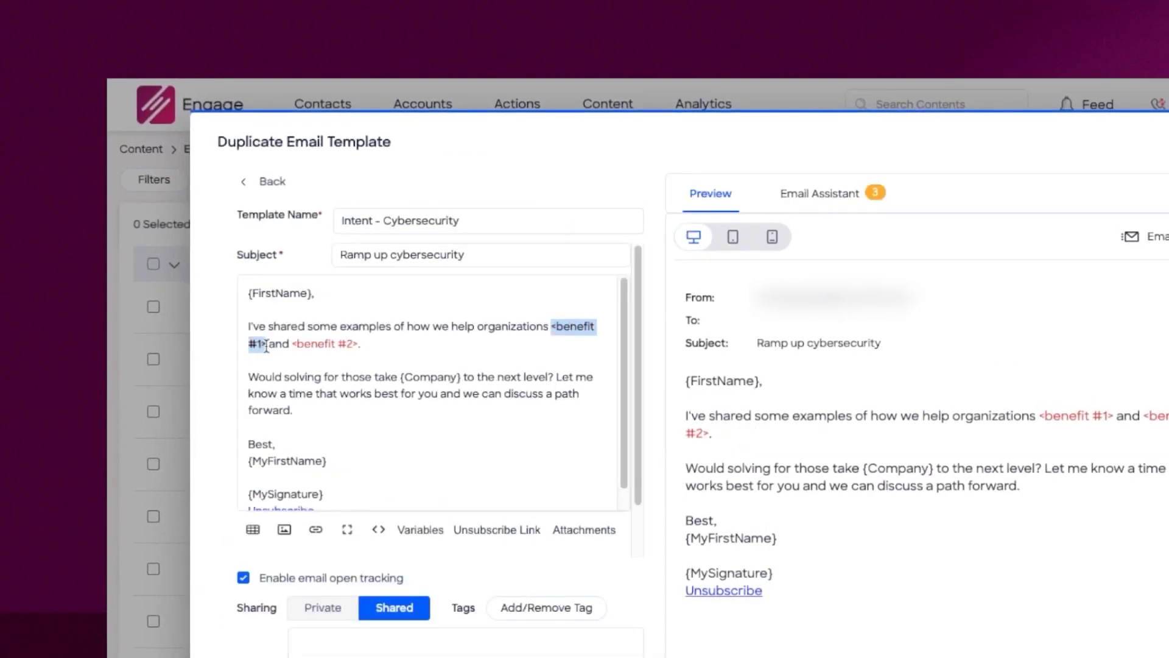
text(enhance security and reduce breaches)
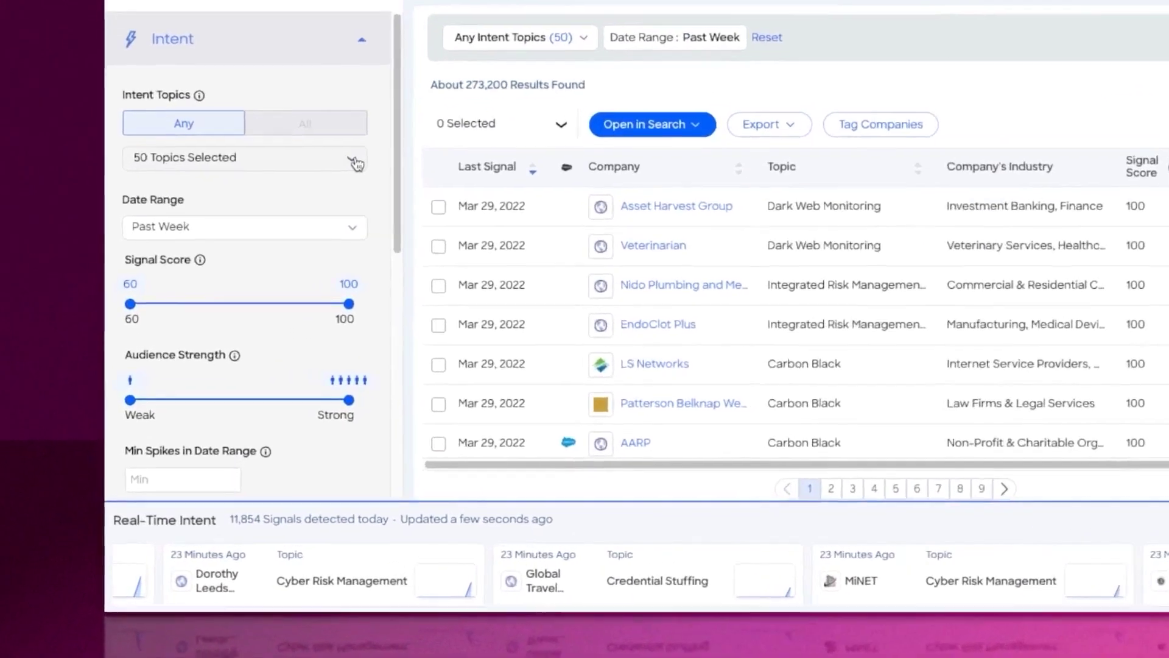
Filter intent signals to the 50 Cyber Security intent topics.
click(356, 163)
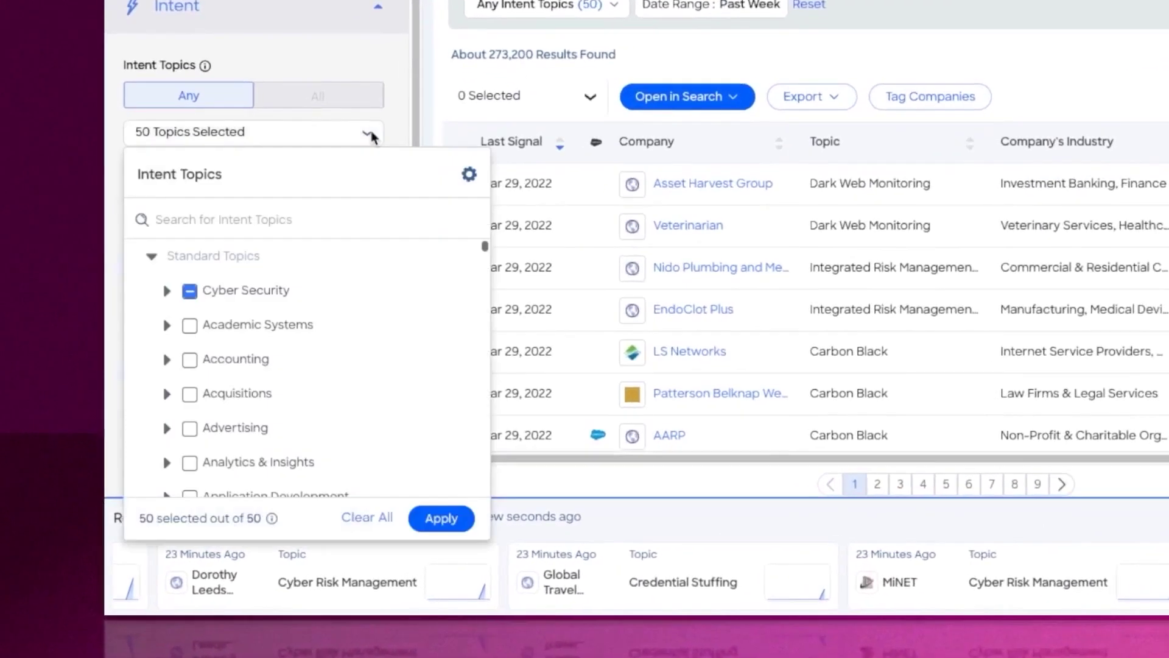
click(163, 309)
scroll(440, 376, down, 1)
scroll(473, 366, down, 12)
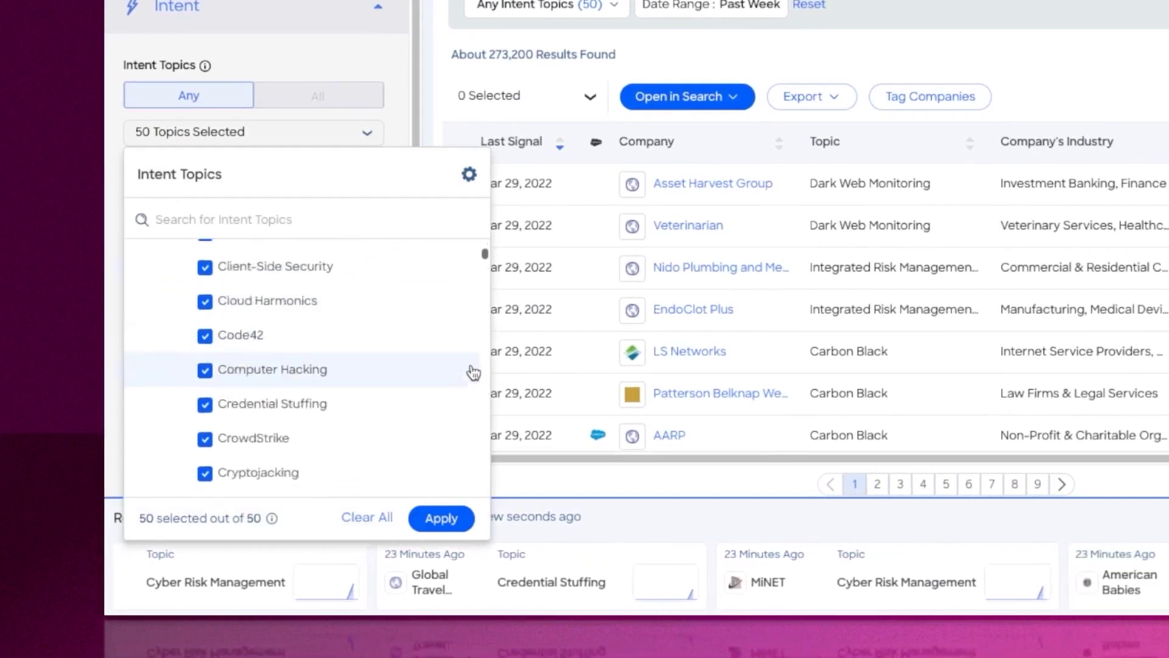
click(426, 519)
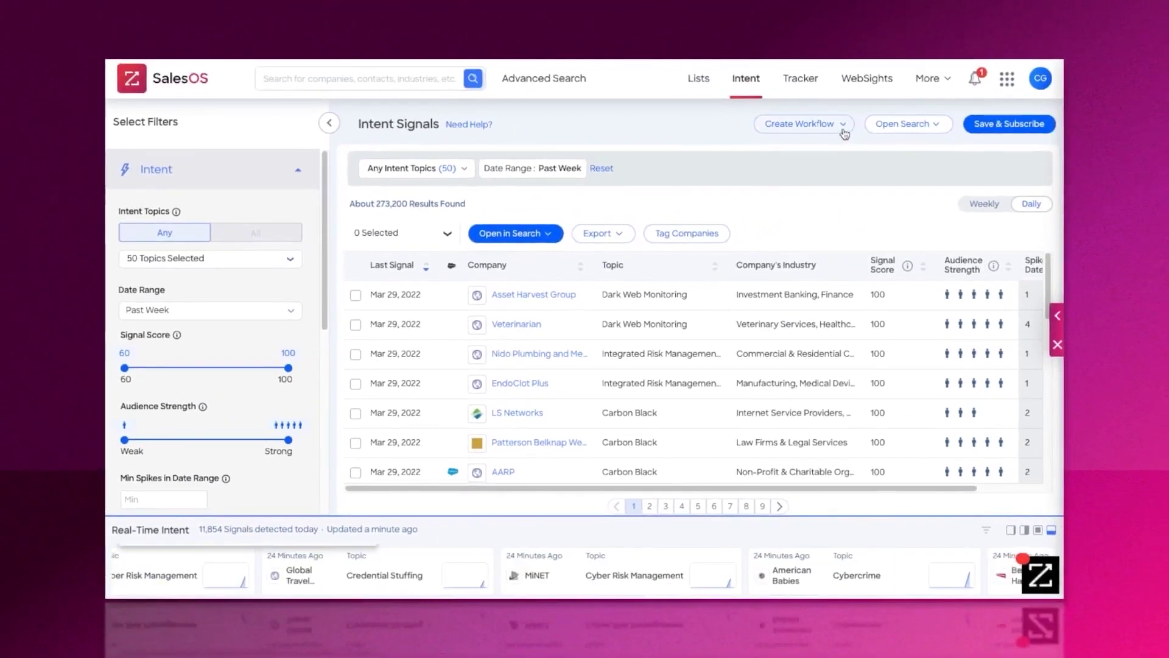
Start a Streaming Intent workflow and review the intent topics that trigger it.
click(804, 124)
click(825, 166)
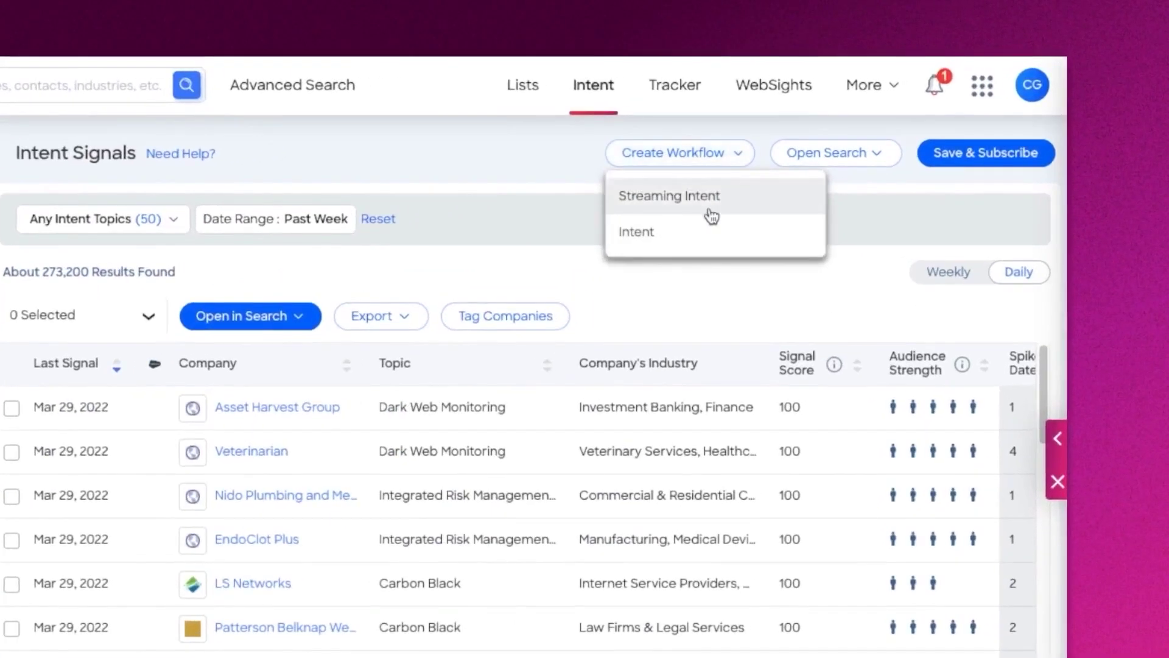
click(711, 215)
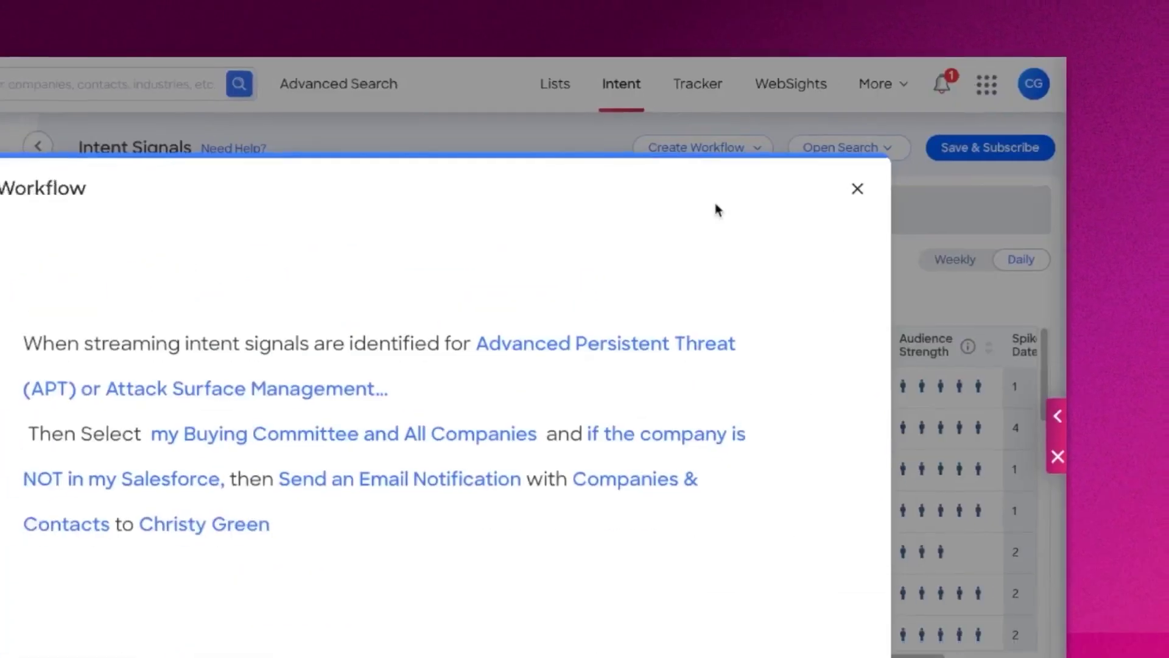
click(449, 296)
scroll(533, 456, down, 2)
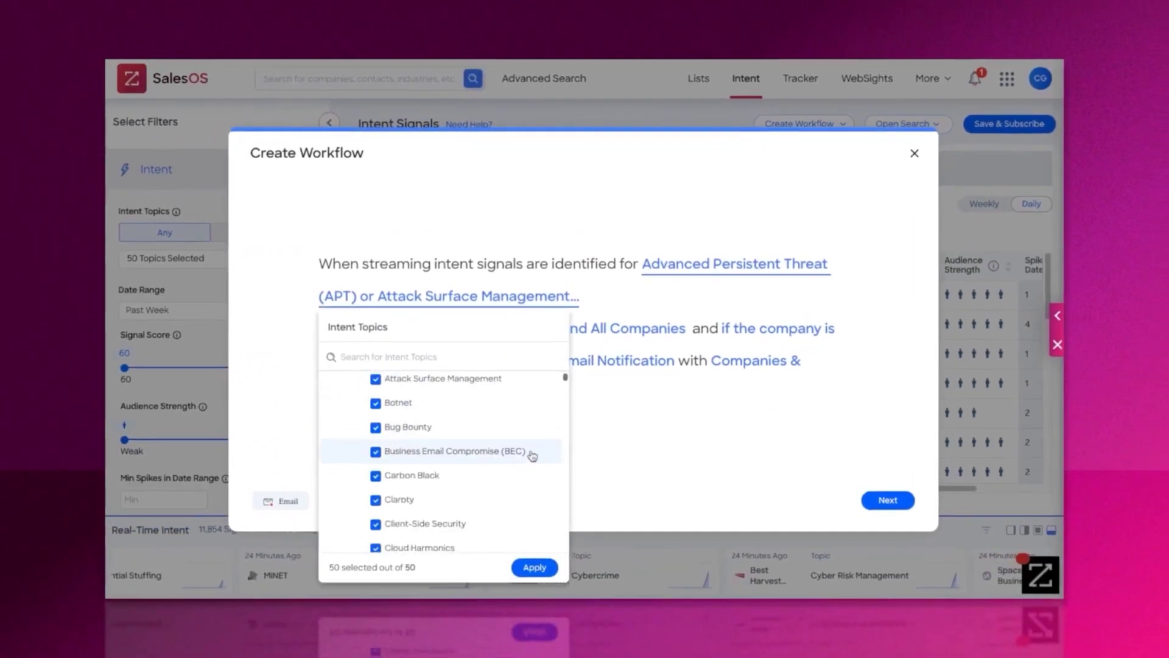
scroll(533, 455, down, 5)
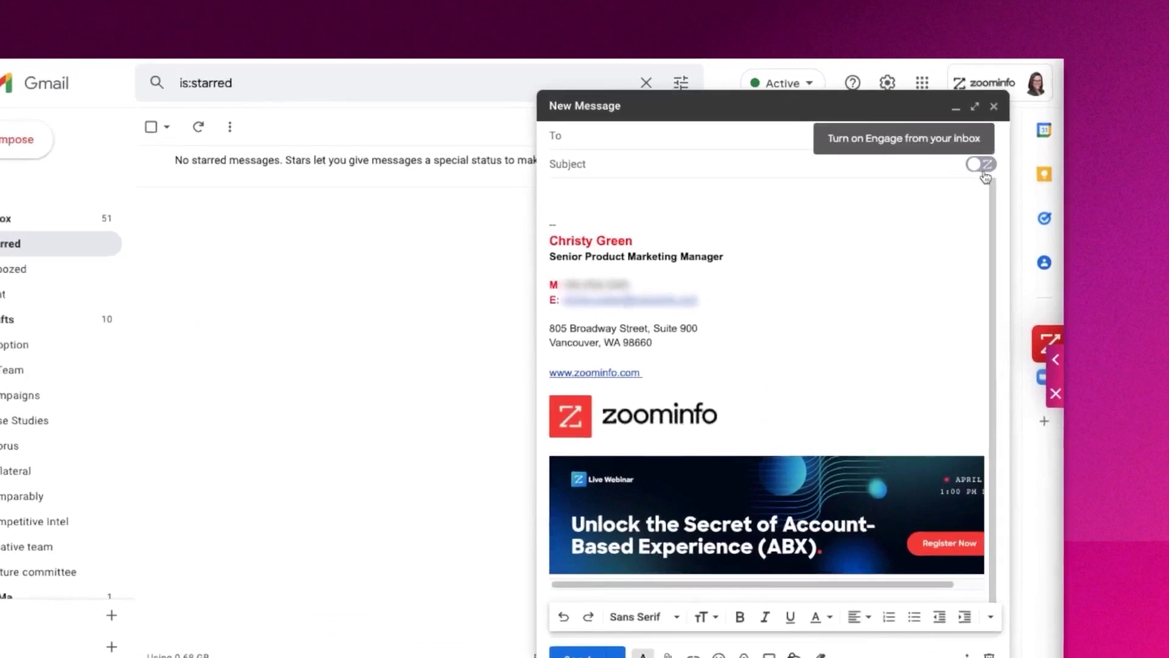
Enable Engage in the compose window and insert the Intent - Cybersecurity template.
click(993, 149)
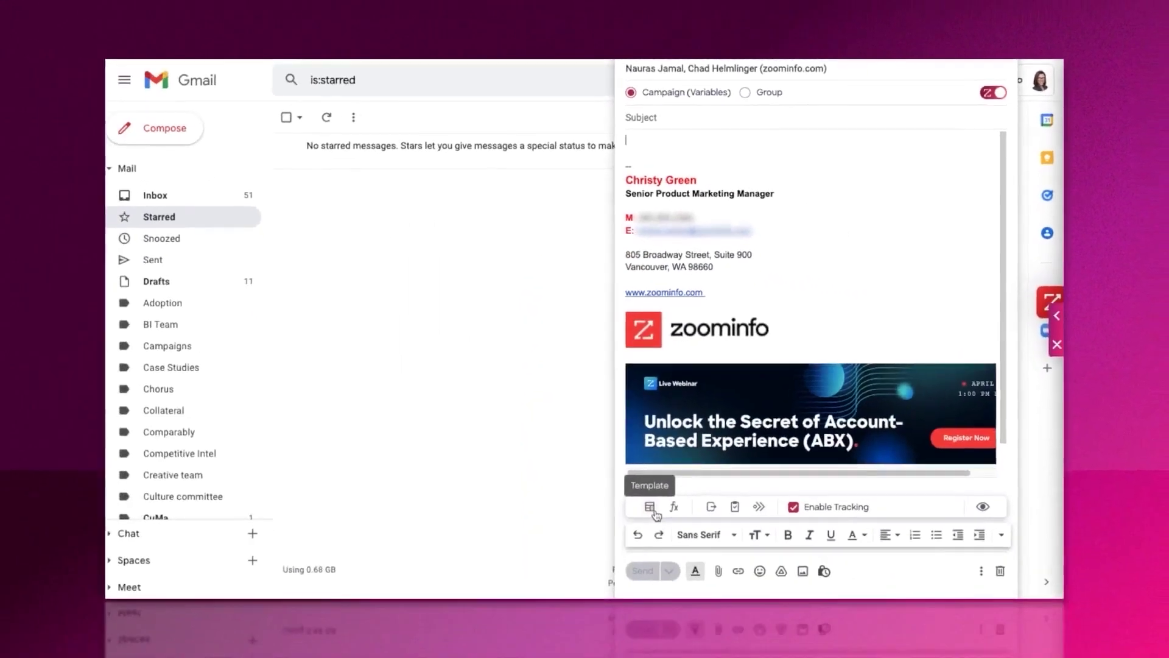
click(648, 503)
scroll(474, 275, down, 5)
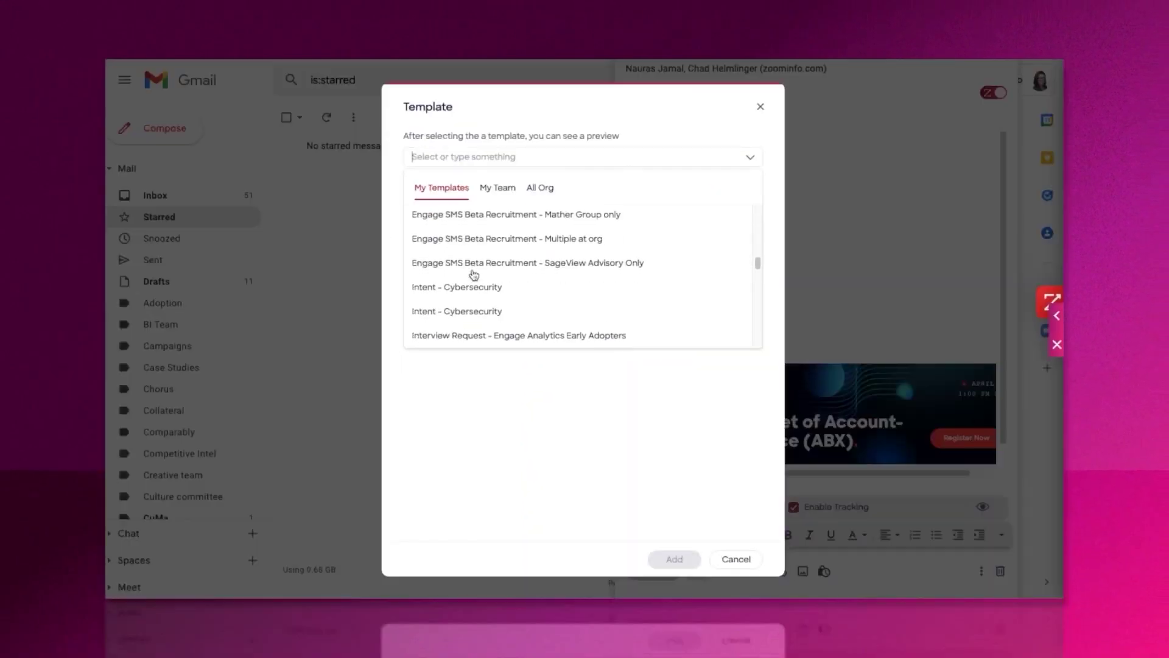
click(475, 310)
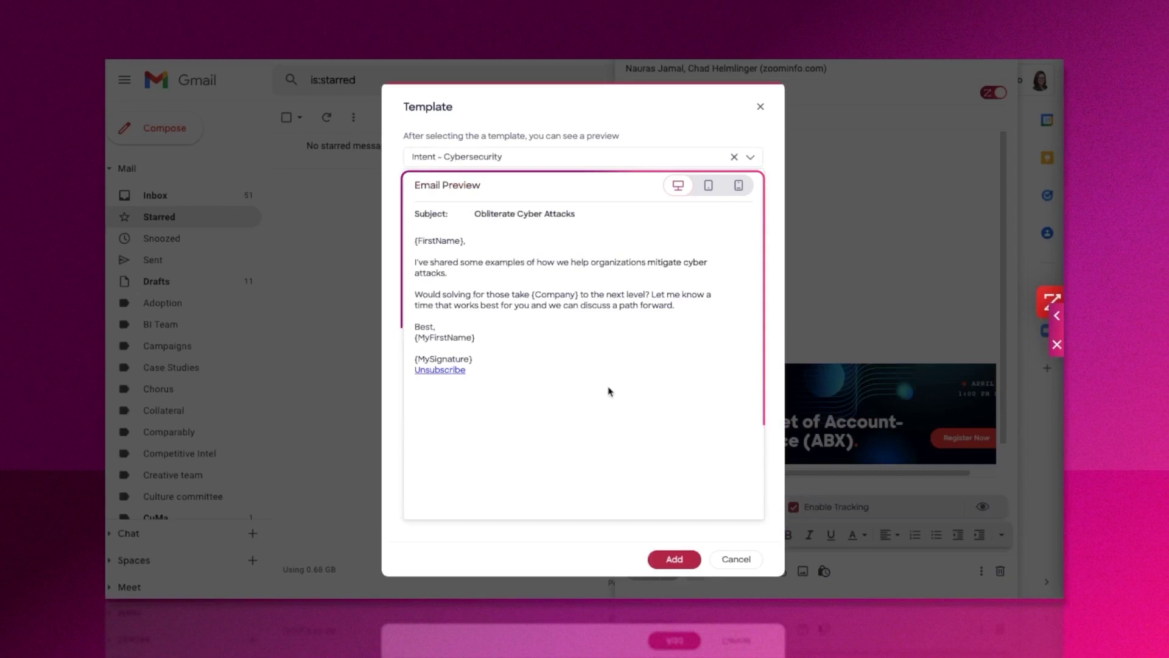
click(674, 558)
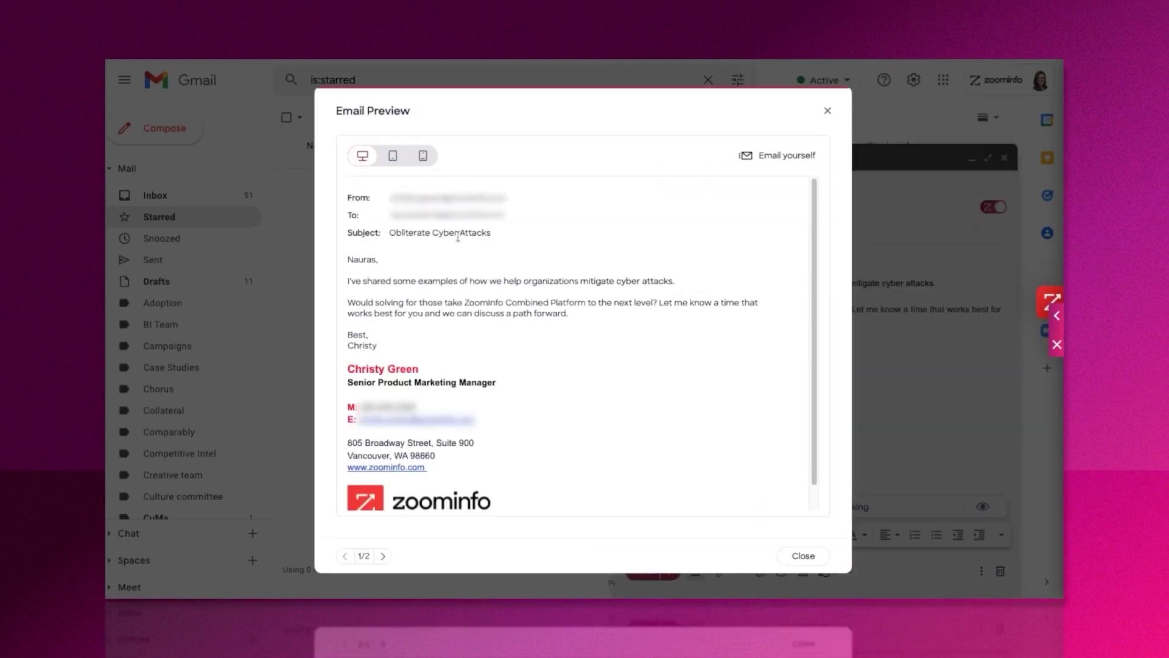
Preview the personalised email in tablet and phone layouts, then close the preview.
click(394, 157)
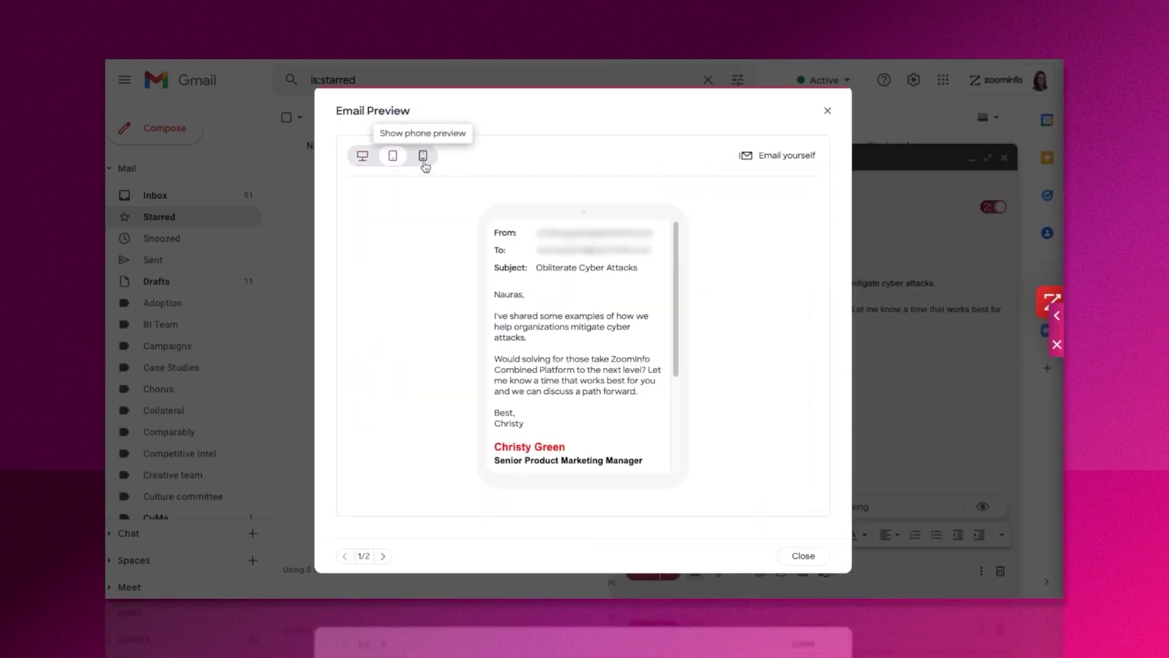
click(424, 157)
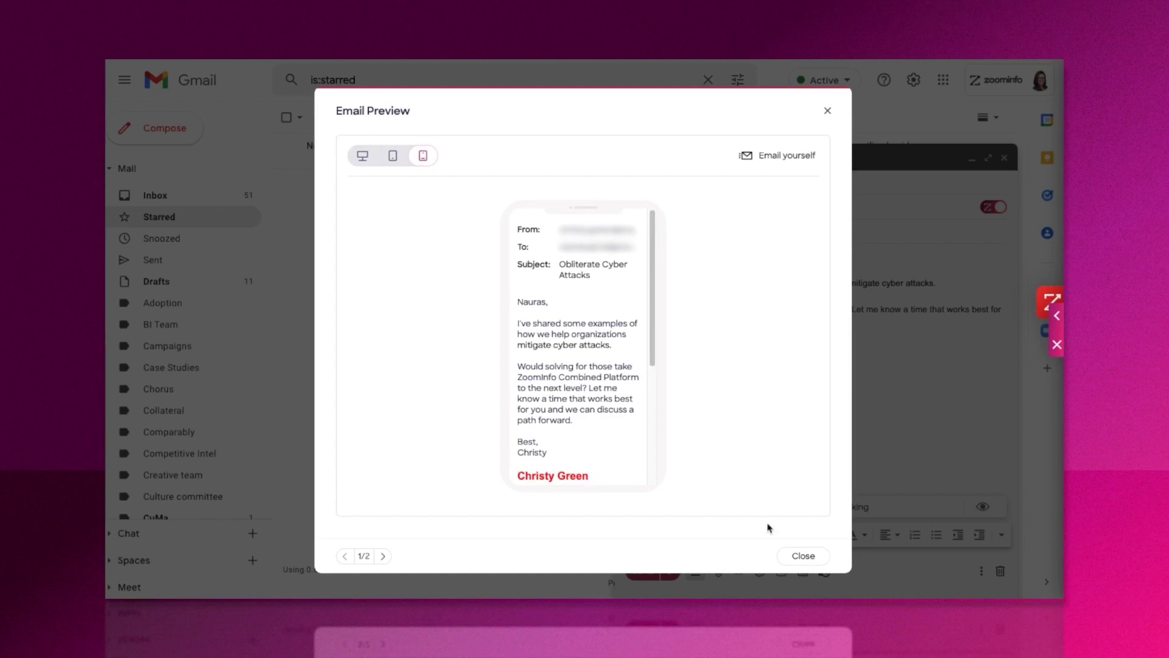
click(801, 560)
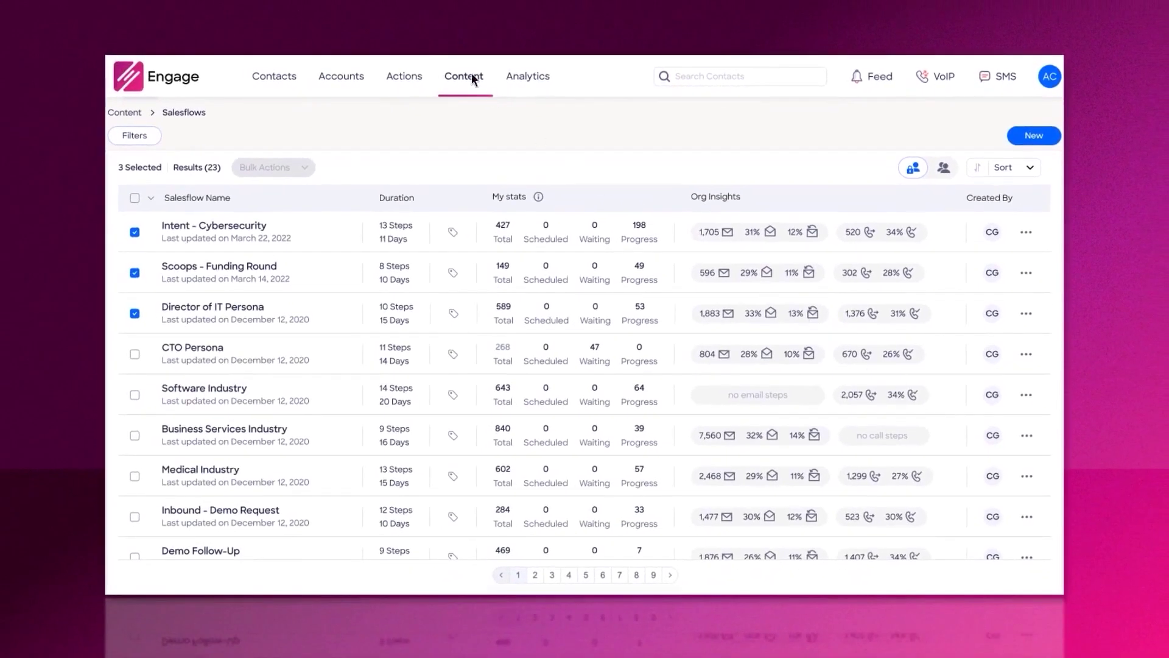
Browse the Templates list, then view Email Reports for one user over the Last 14 Days.
click(472, 78)
click(483, 152)
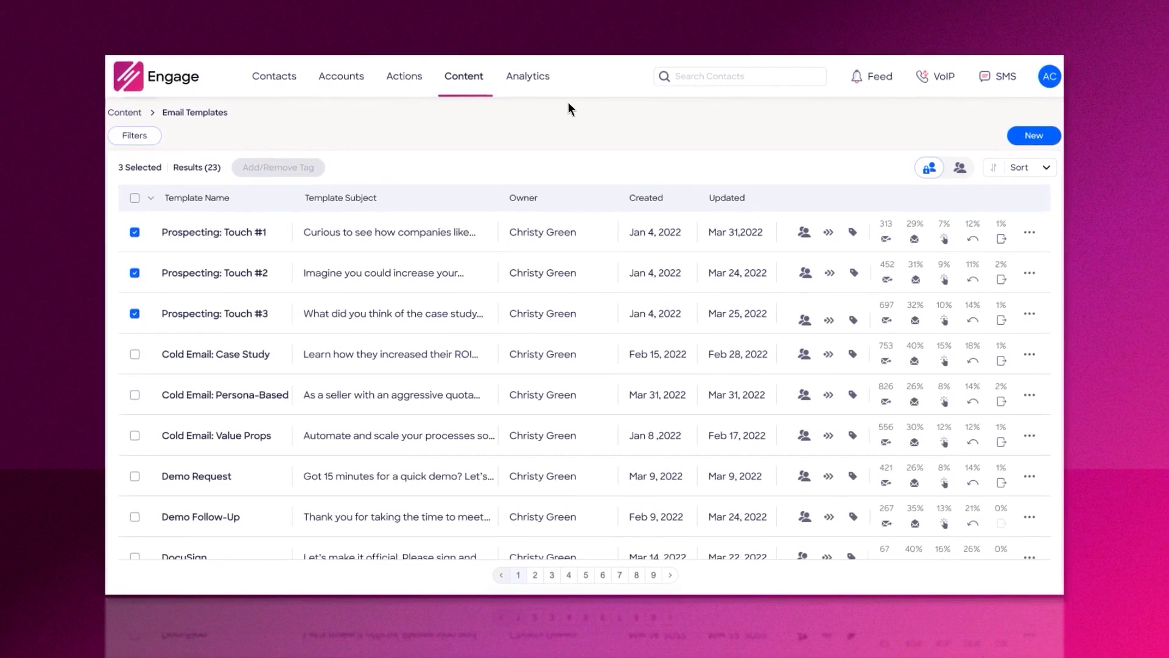
mouse_move(598, 185)
click(700, 211)
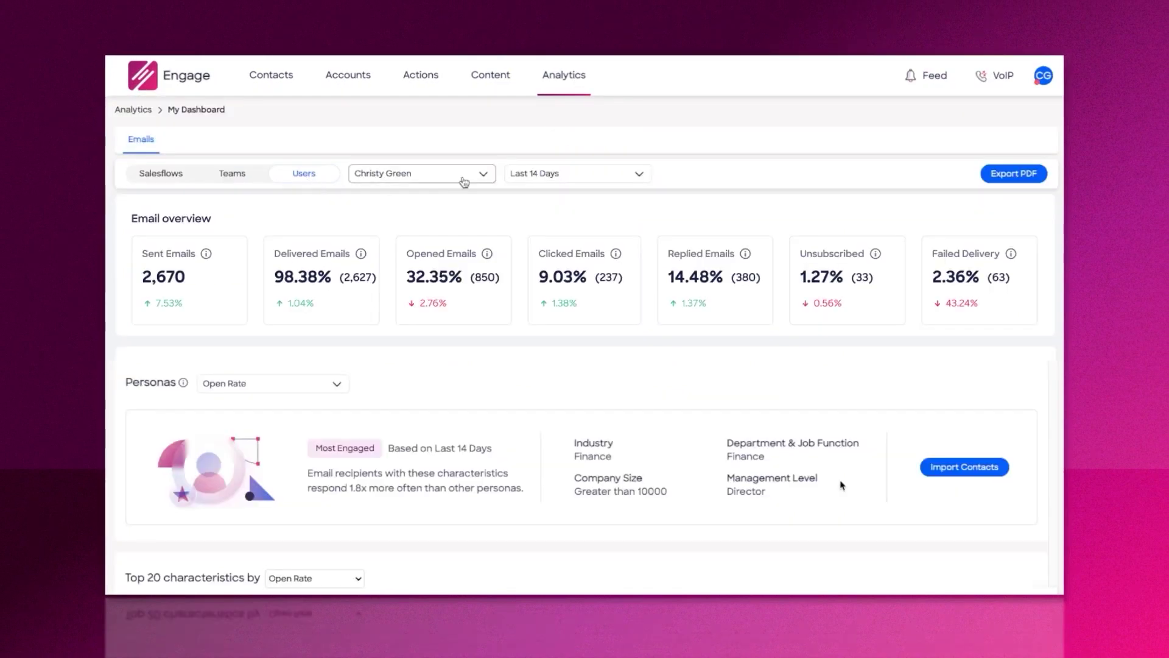
click(474, 181)
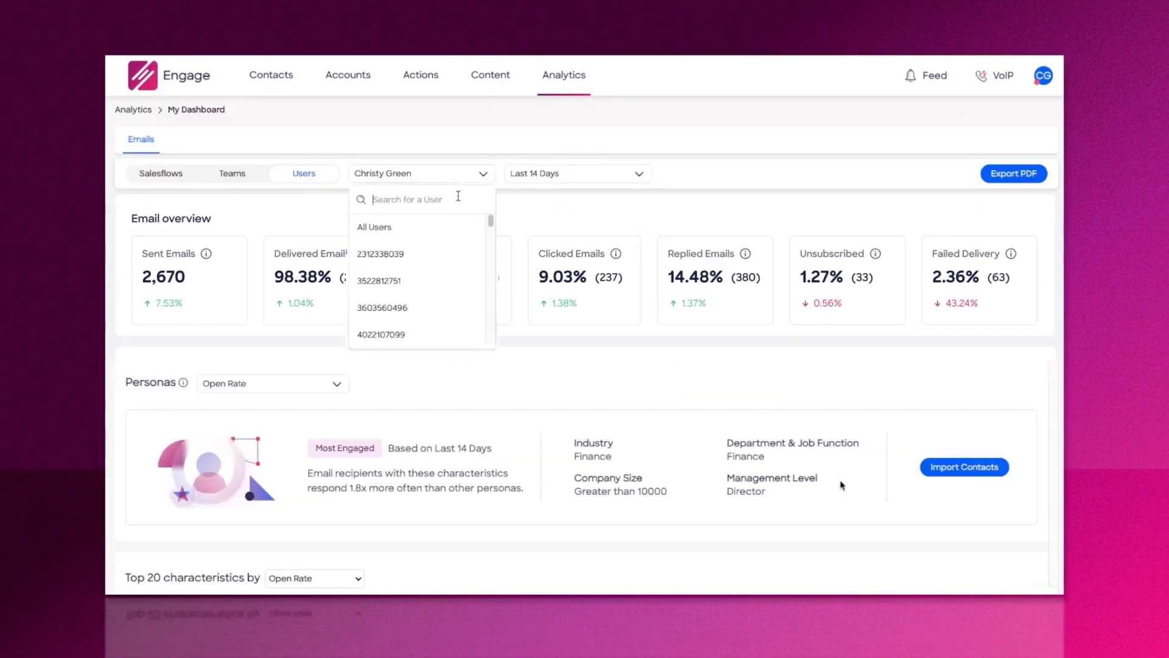
text(christy)
click(390, 225)
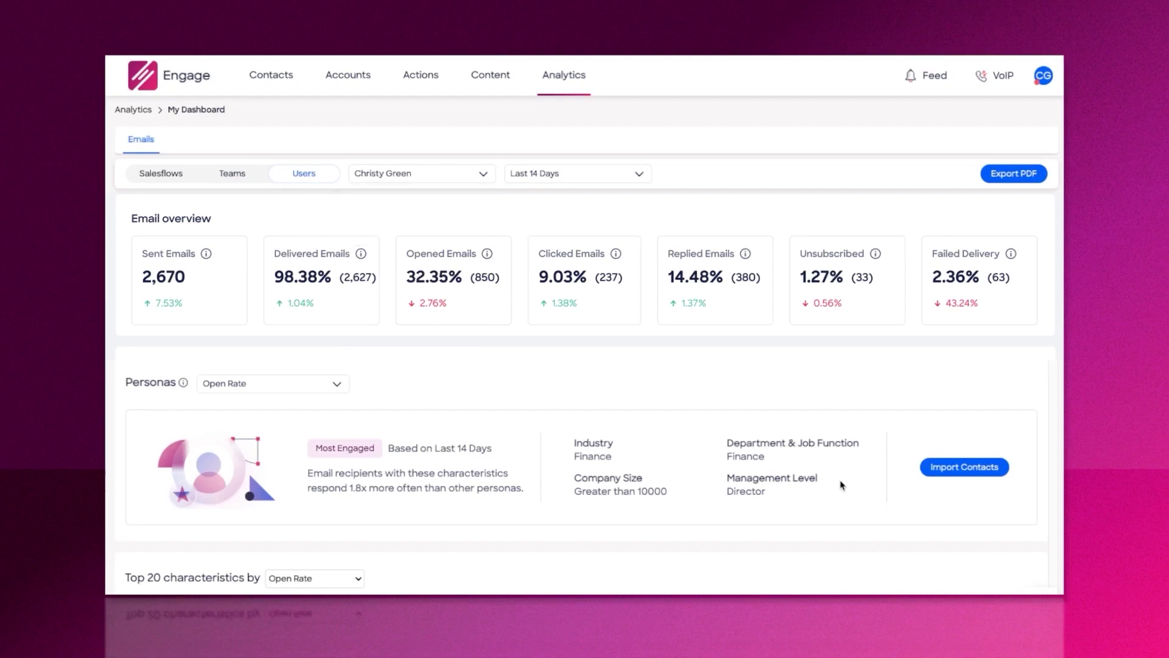
click(648, 175)
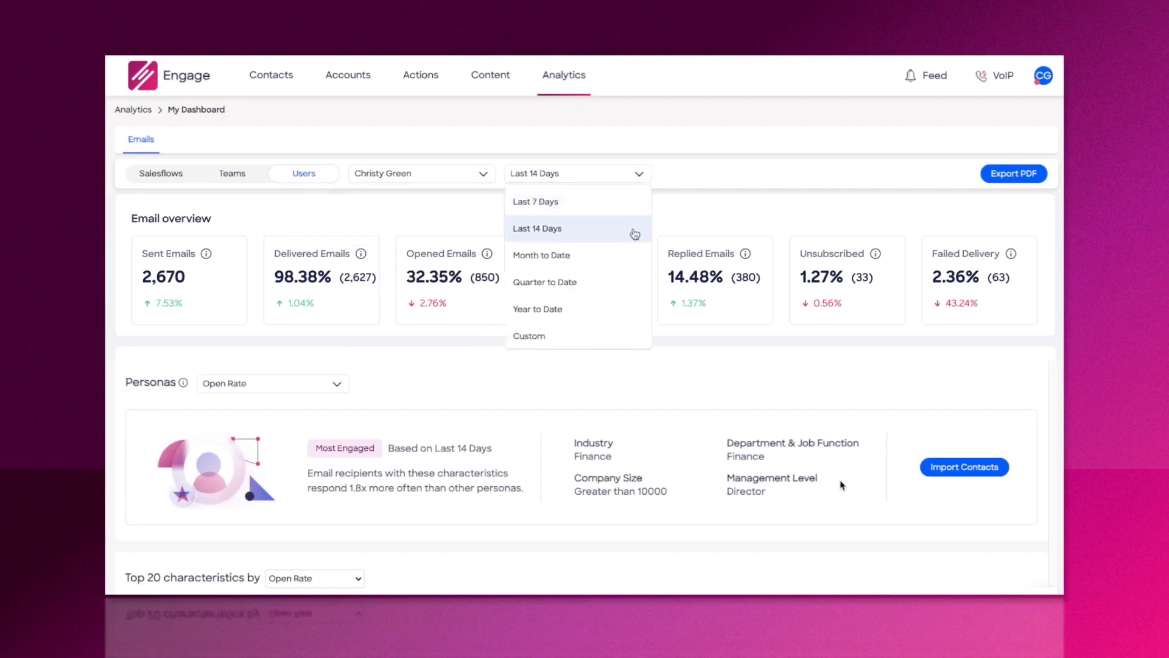
click(635, 229)
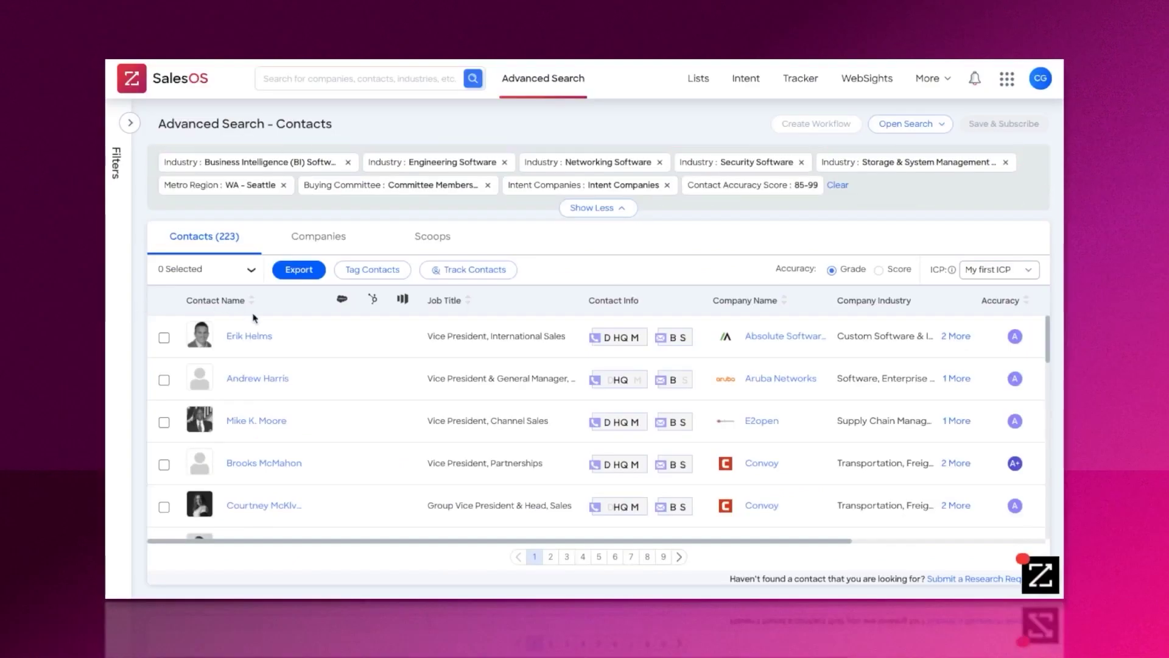
Review the first contact's profile and their company overview.
click(255, 339)
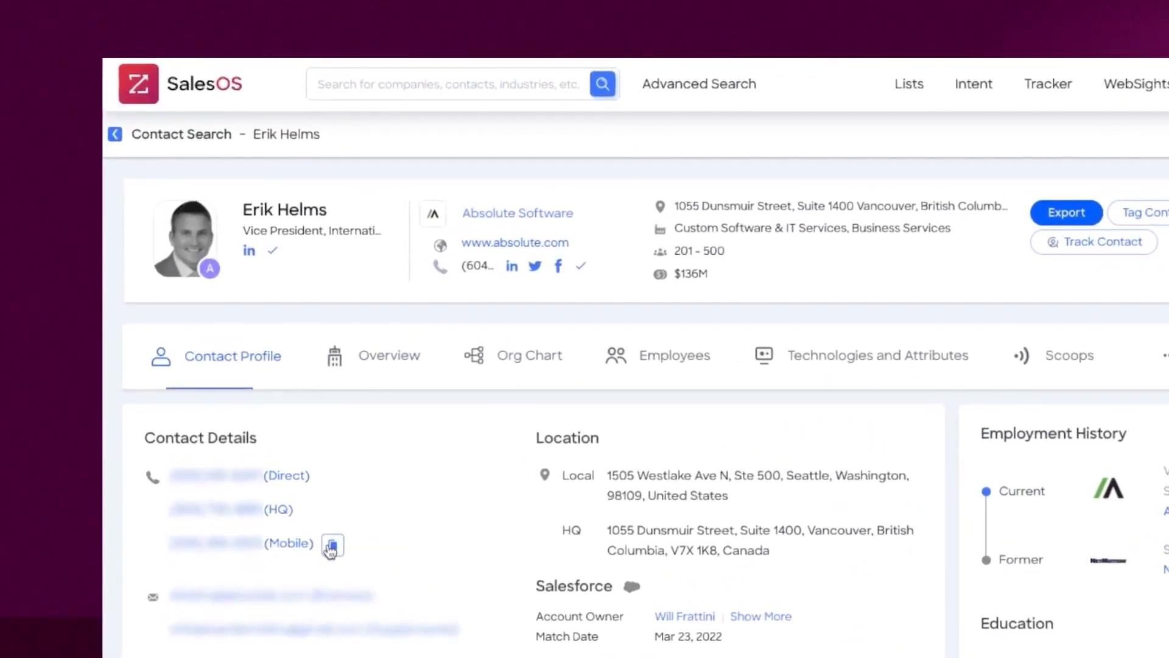
mouse_move(314, 459)
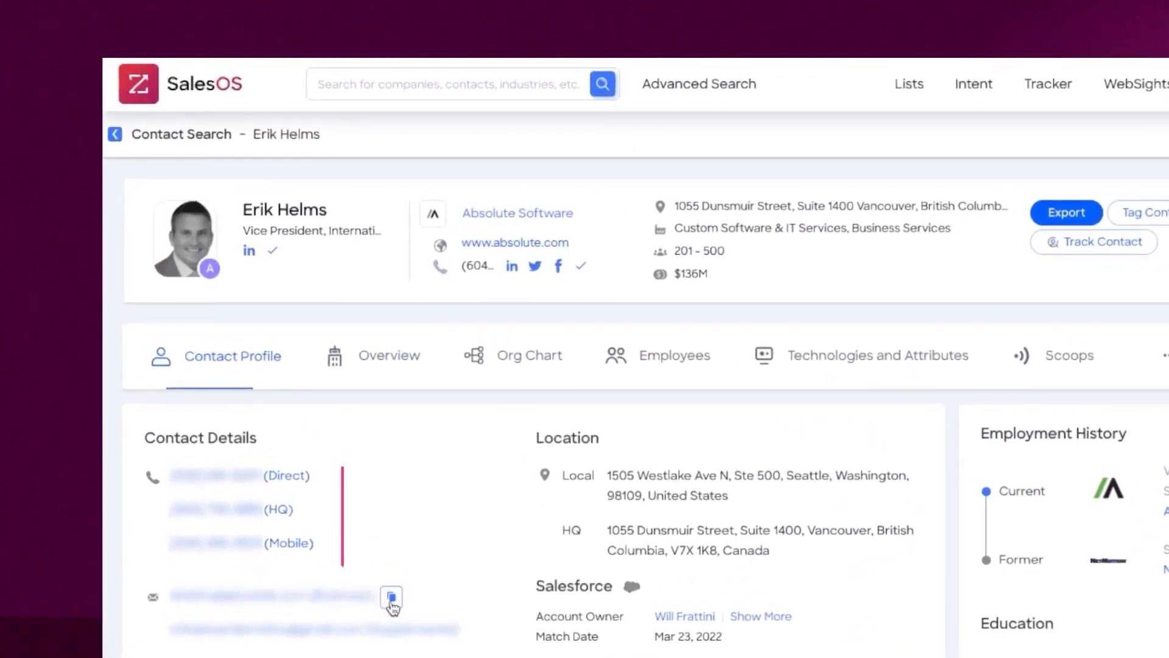
mouse_move(476, 633)
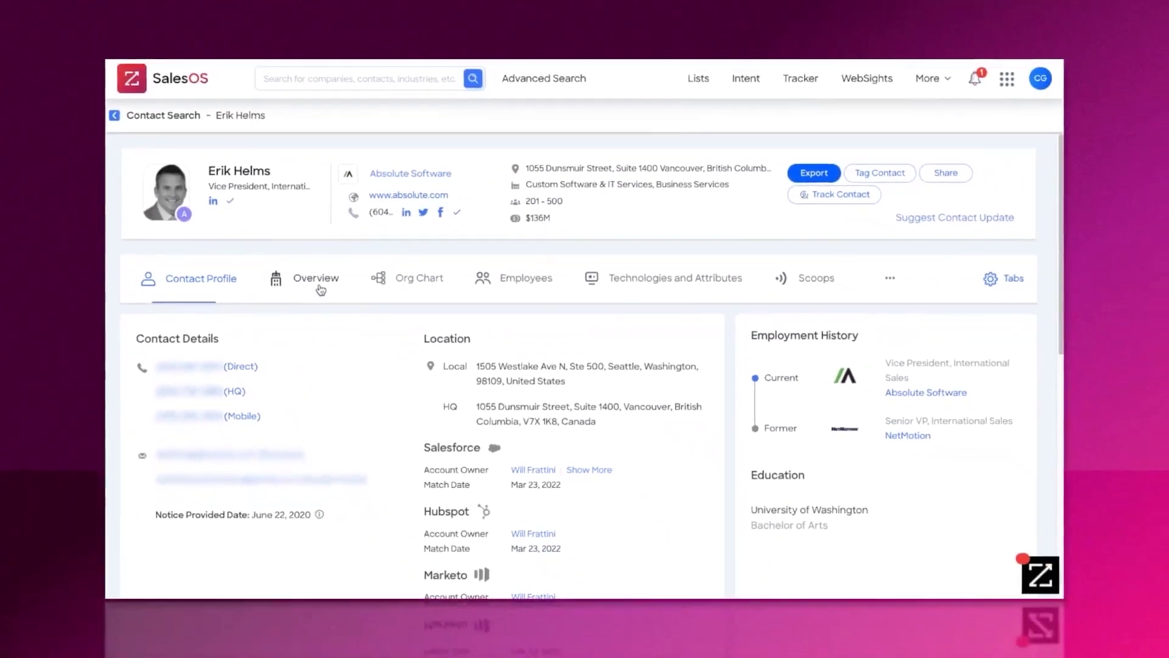
click(384, 359)
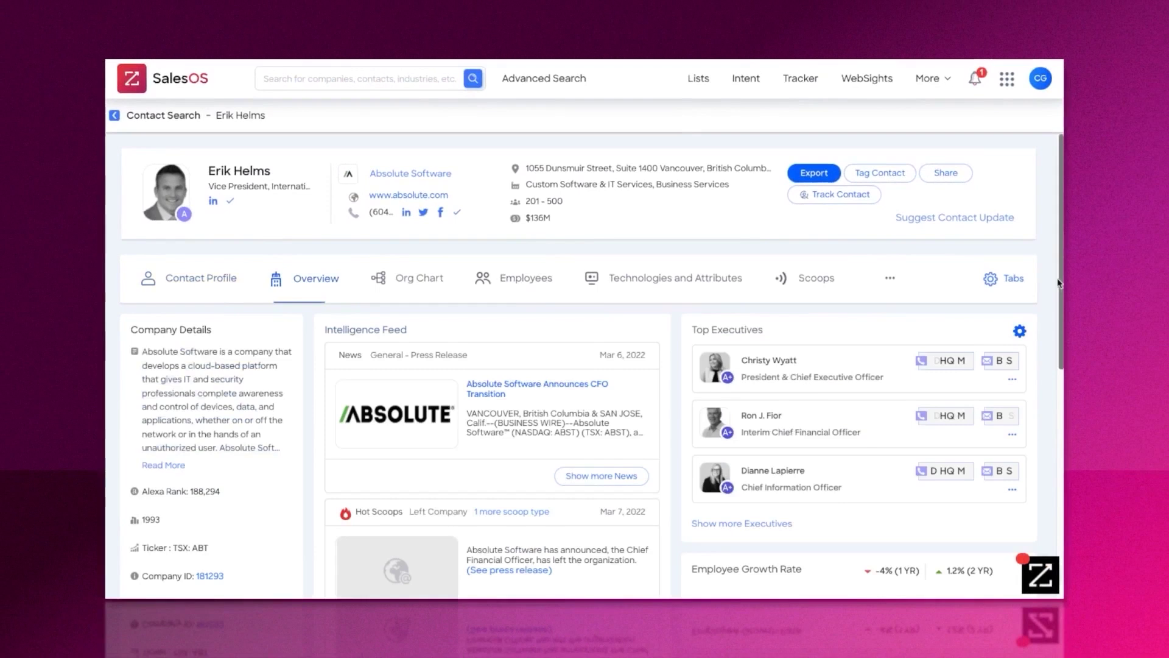
scroll(510, 301, down, 3)
scroll(585, 365, down, 1)
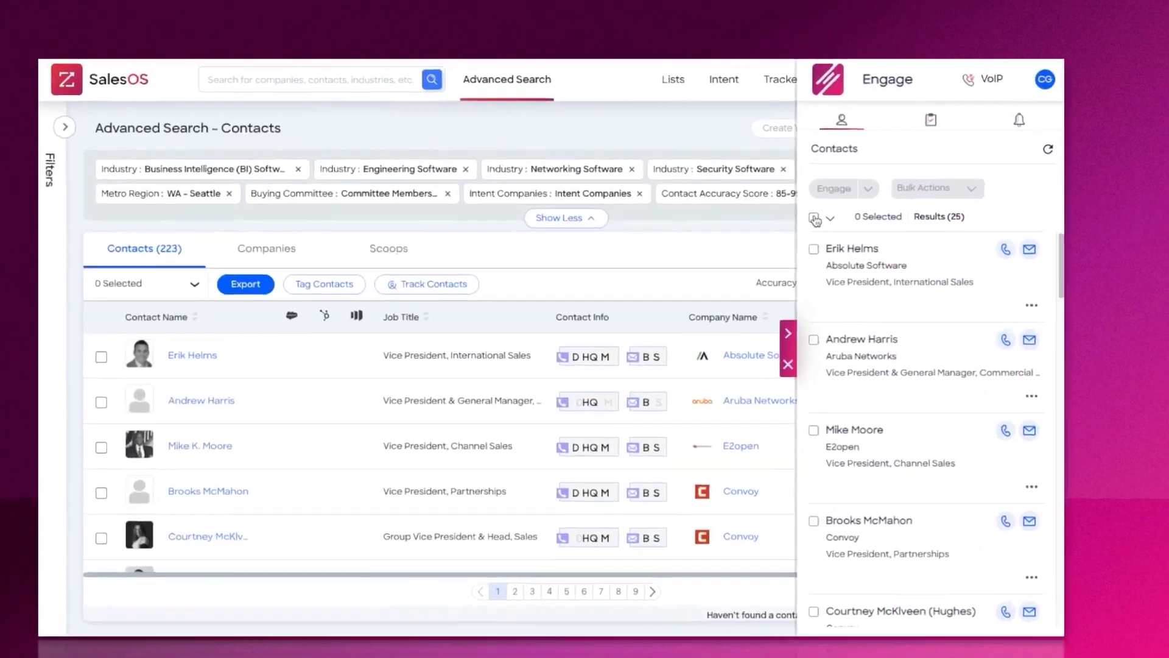
Add all 25 search-result contacts to the Intent - Cybersecurity salesflow via Bulk Actions.
click(833, 209)
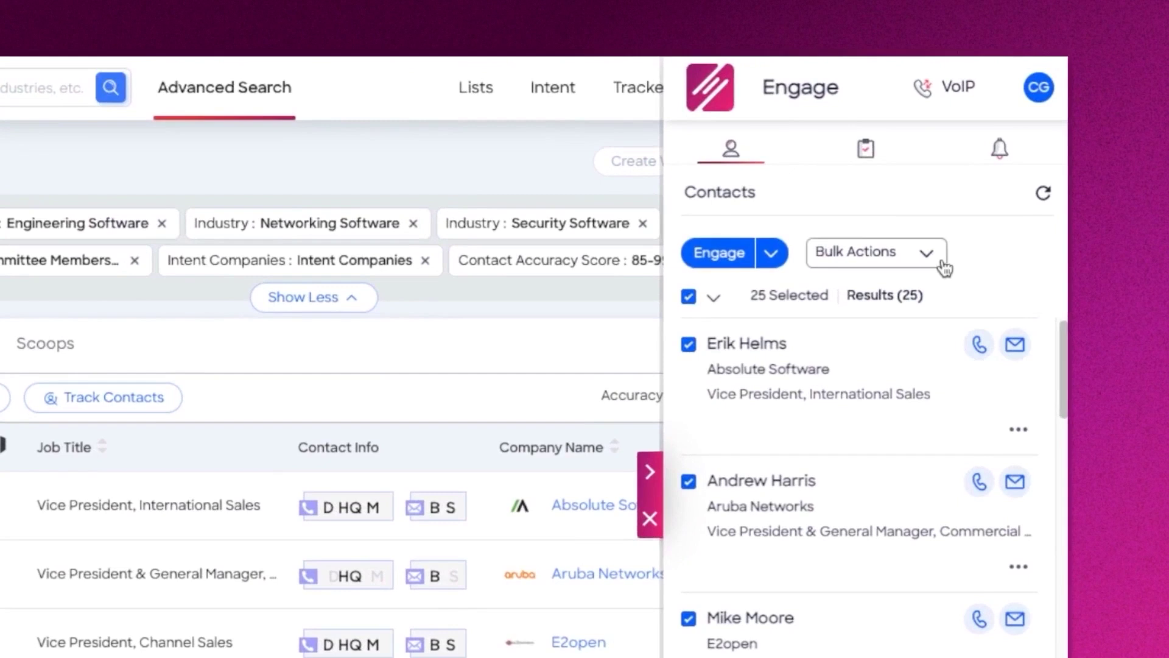
click(941, 266)
click(859, 369)
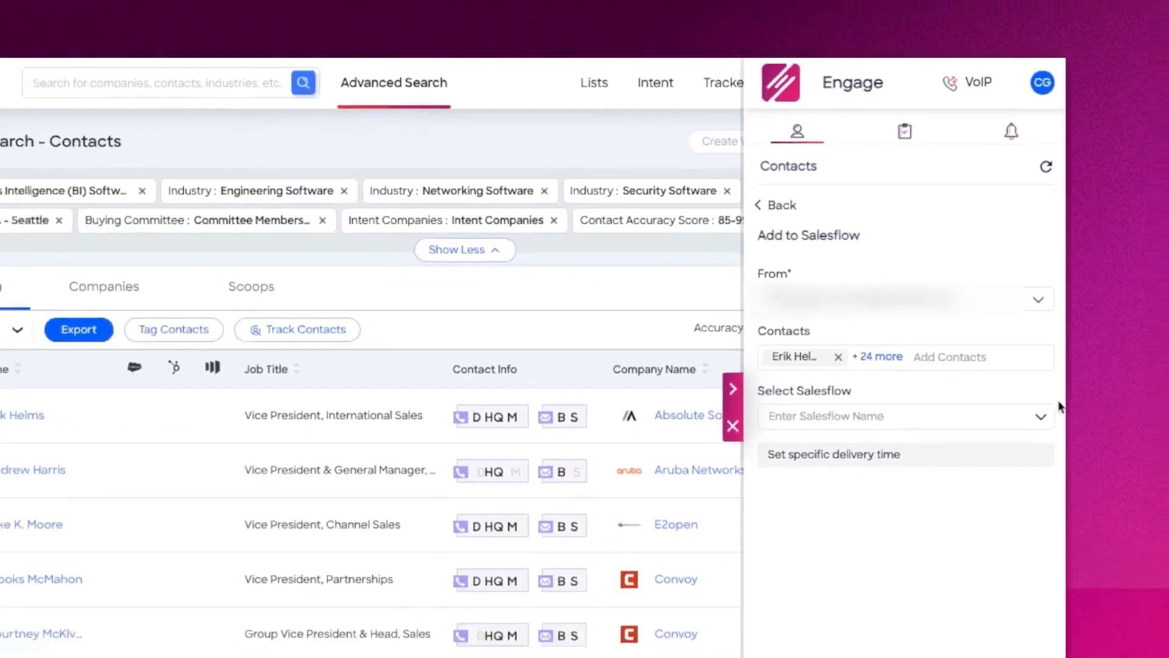
click(1041, 416)
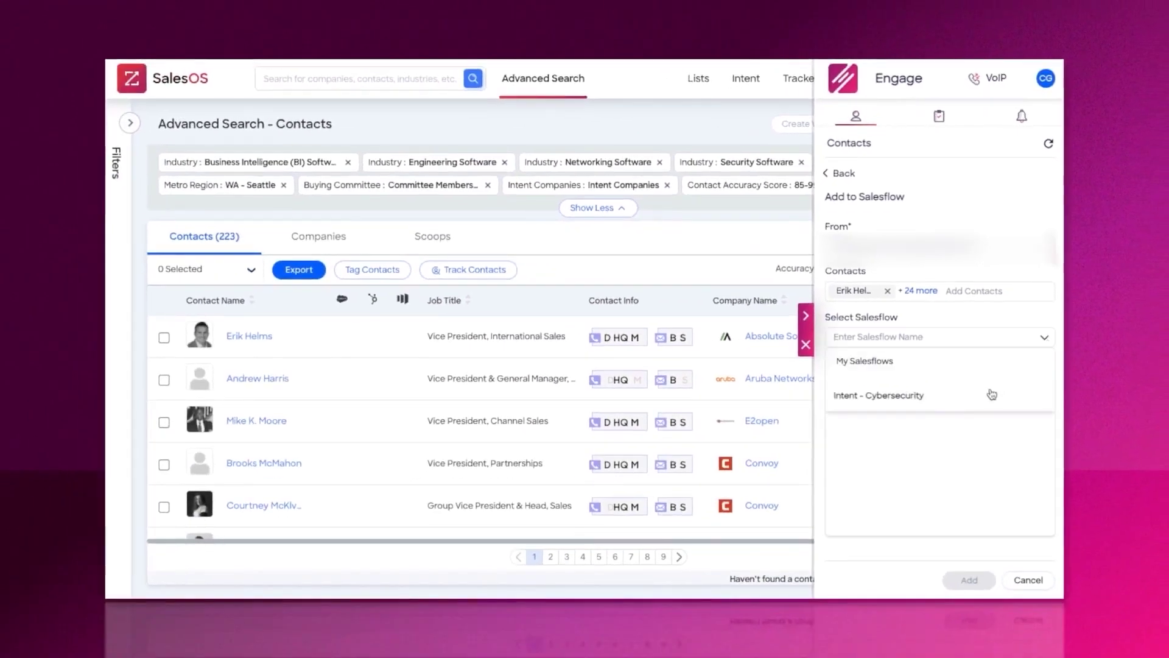
click(923, 397)
click(969, 580)
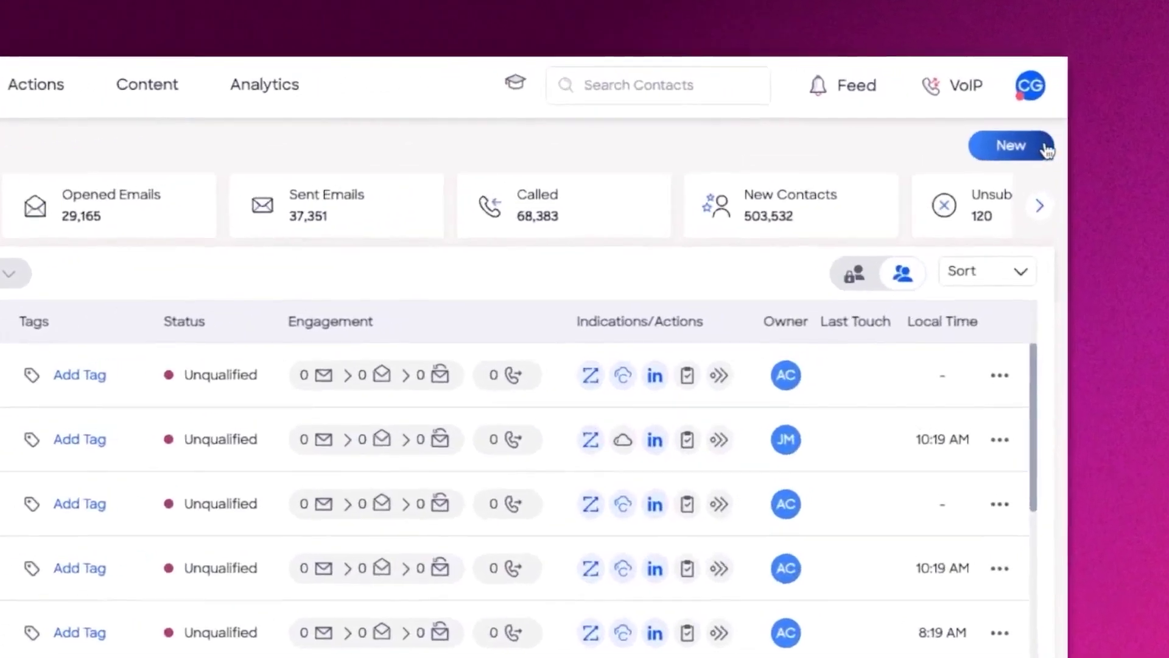
Choose Import Contacts from ZoomInfo Engage's New menu.
click(1028, 114)
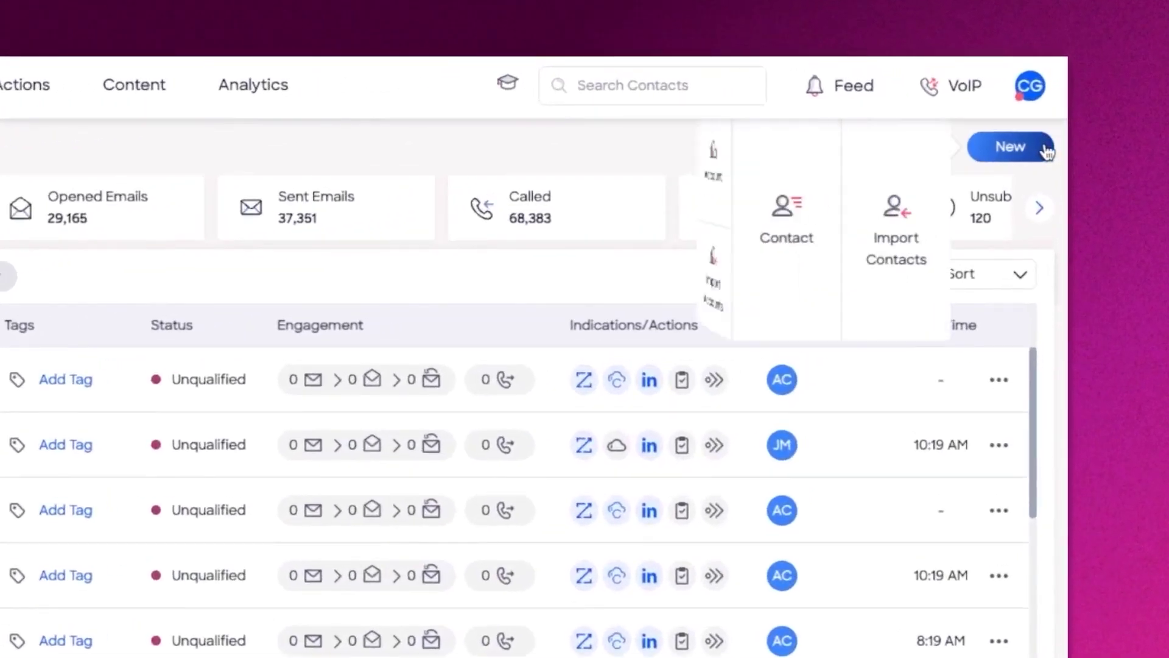
click(898, 330)
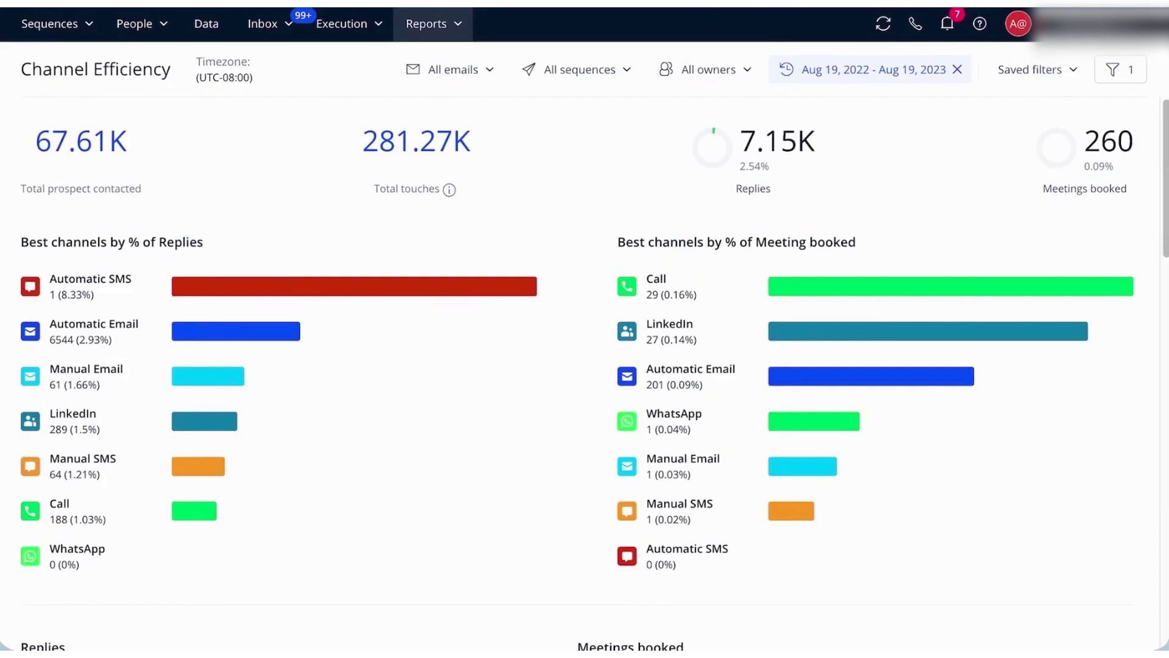
Review the Channel Efficiency report's totals, per-channel bars and channel table.
mouse_move(102, 148)
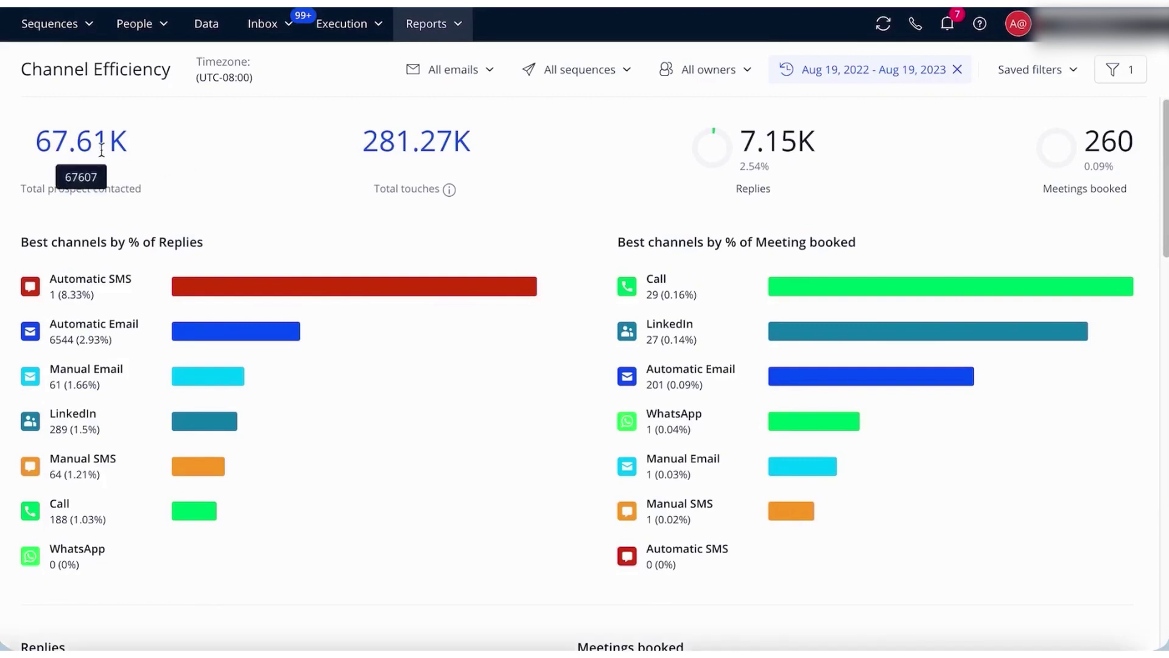
mouse_move(411, 148)
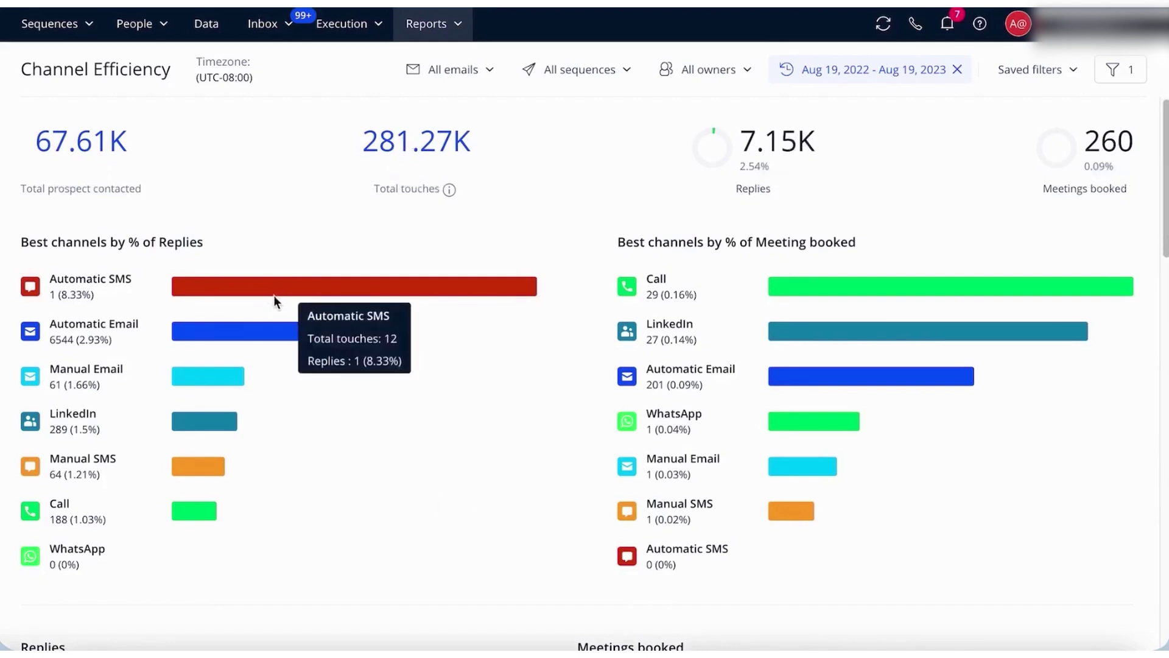
mouse_move(249, 341)
mouse_move(202, 465)
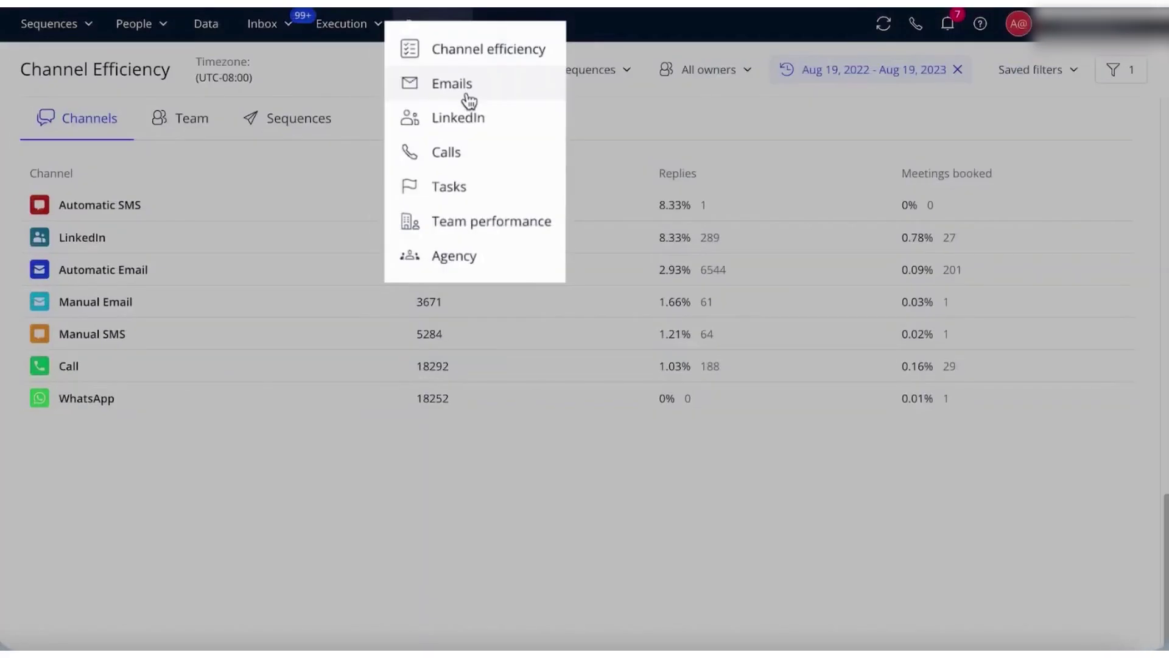
Switch to the Emails report and review its 70.72K emails, 46.54K opens and 6.28K replies.
click(469, 98)
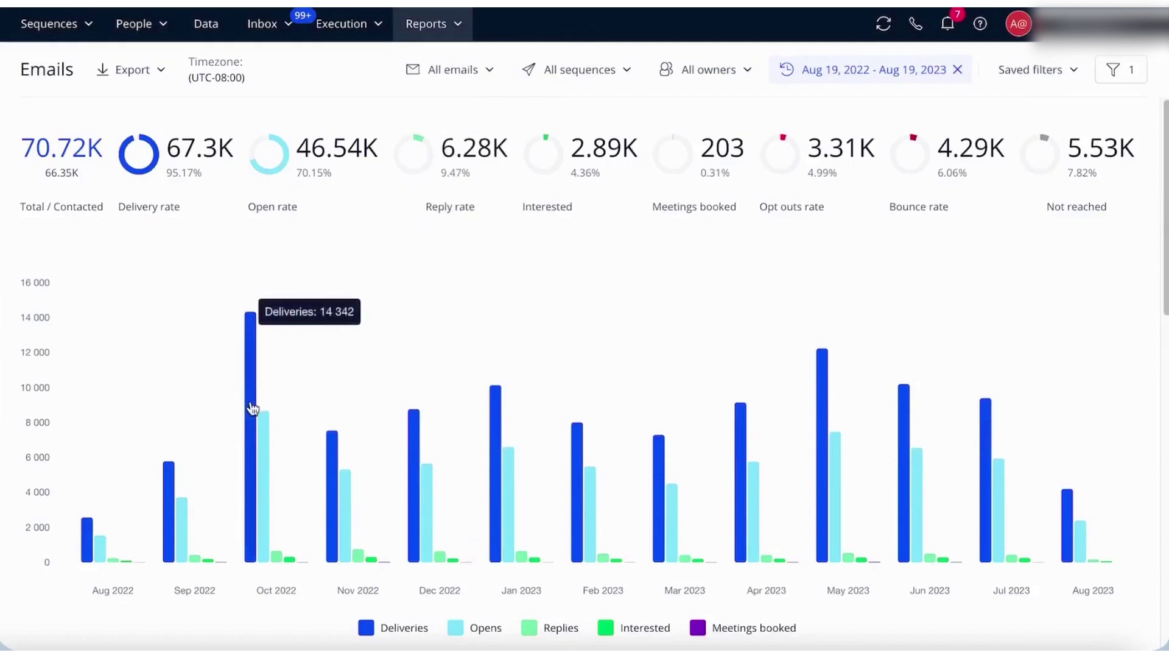
mouse_move(264, 445)
mouse_move(288, 561)
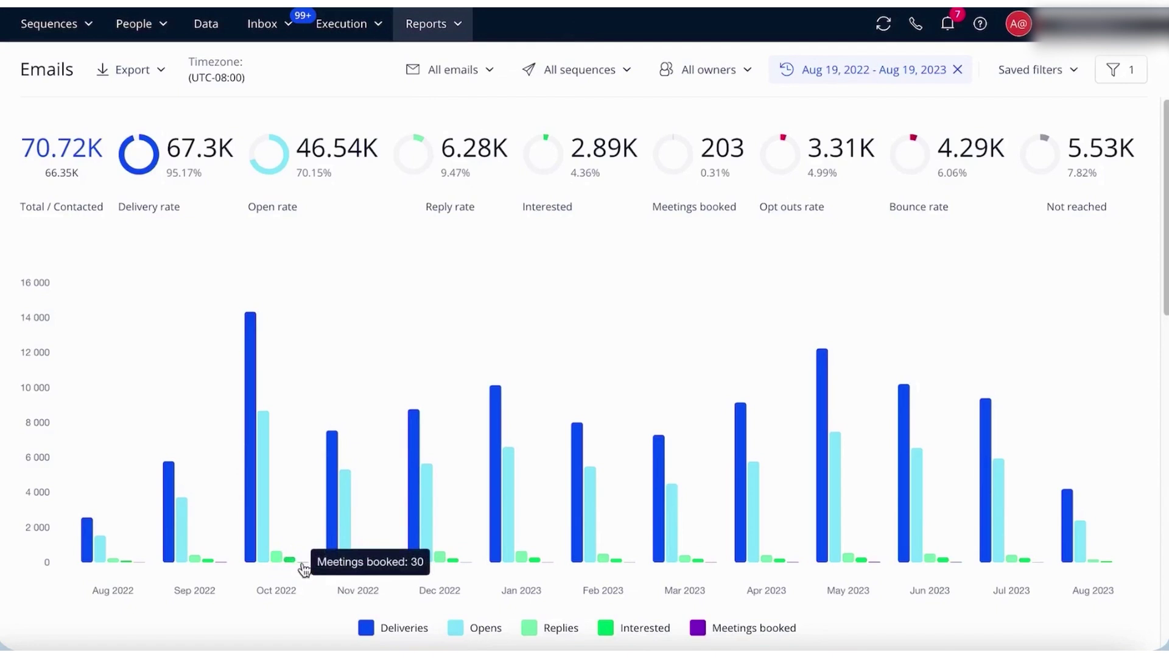
drag(1163, 230, 1148, 449)
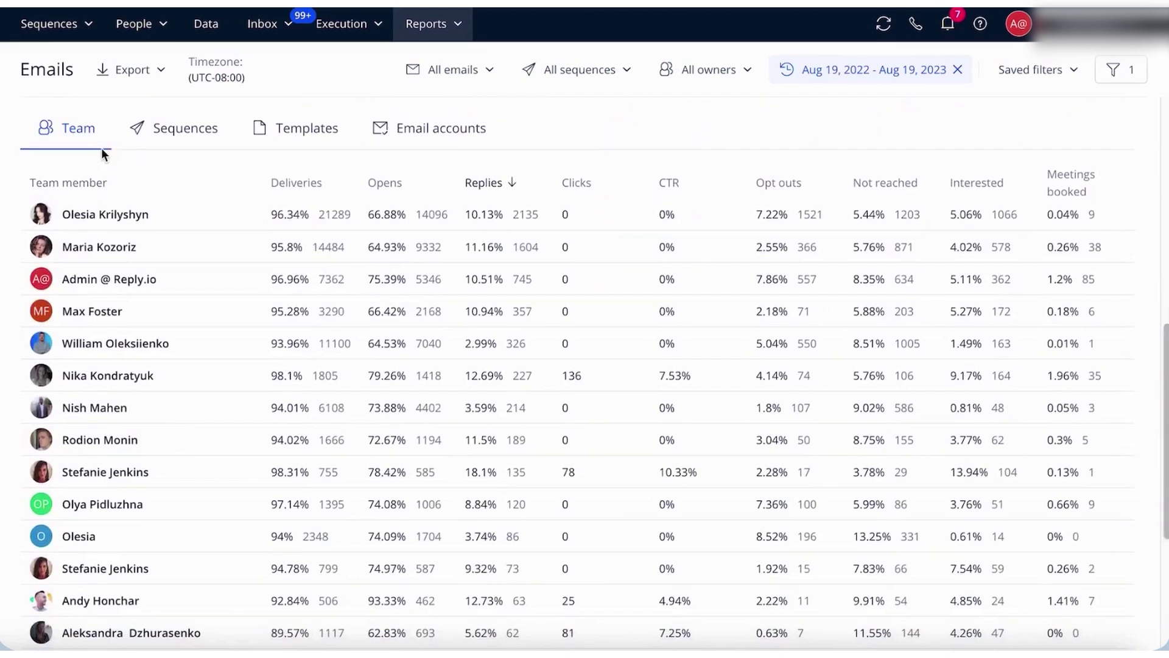
Break the email stats down by sequence, template and sending email account.
click(190, 144)
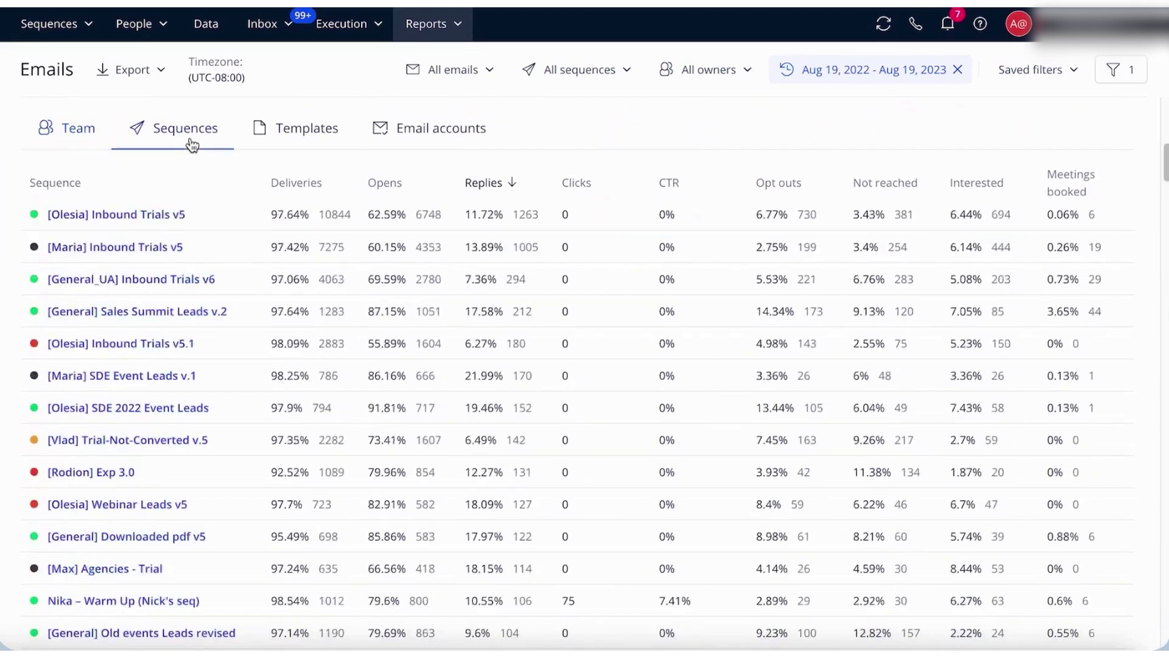
click(335, 144)
click(447, 149)
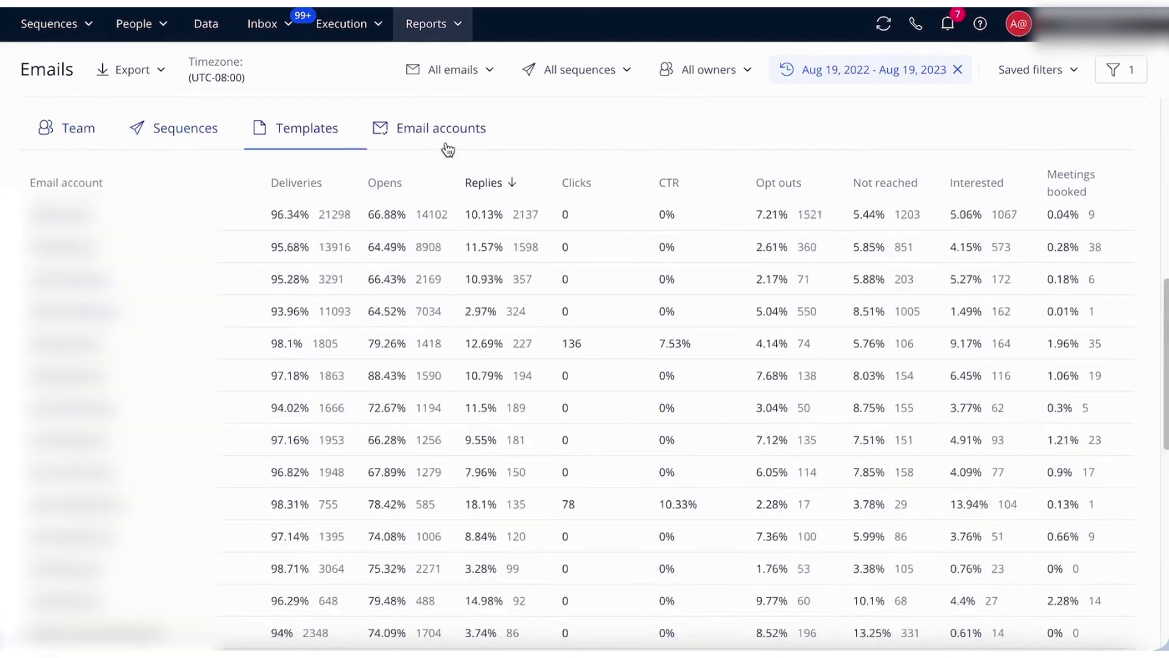
click(458, 31)
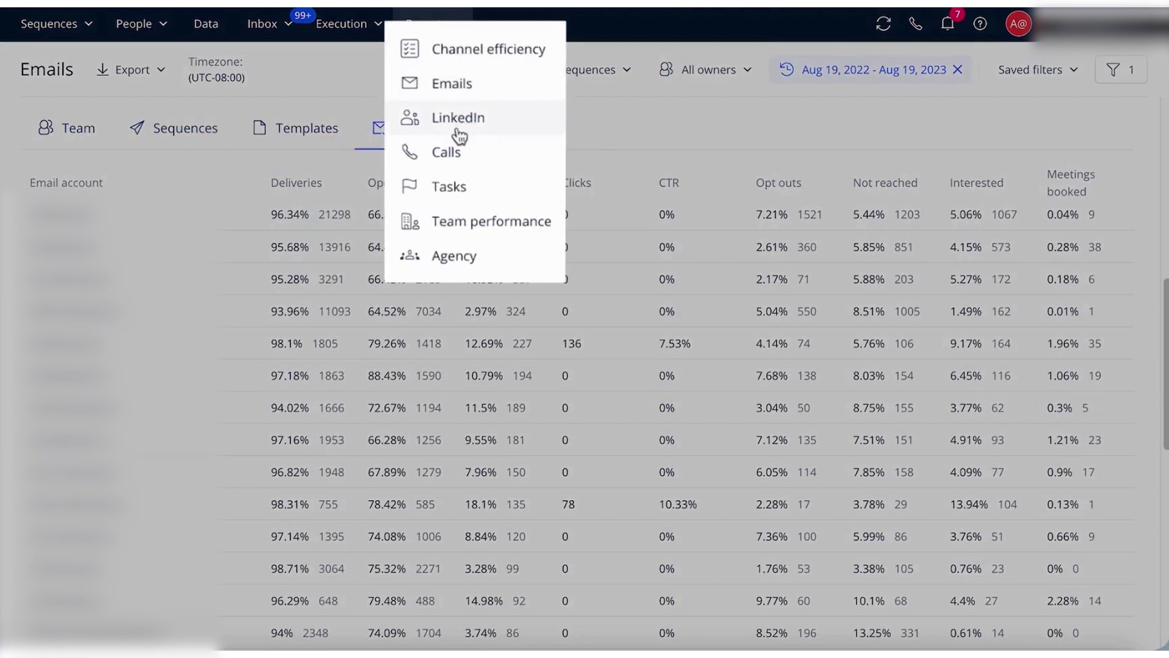
Open the LinkedIn activity report and scroll through its chart.
click(458, 129)
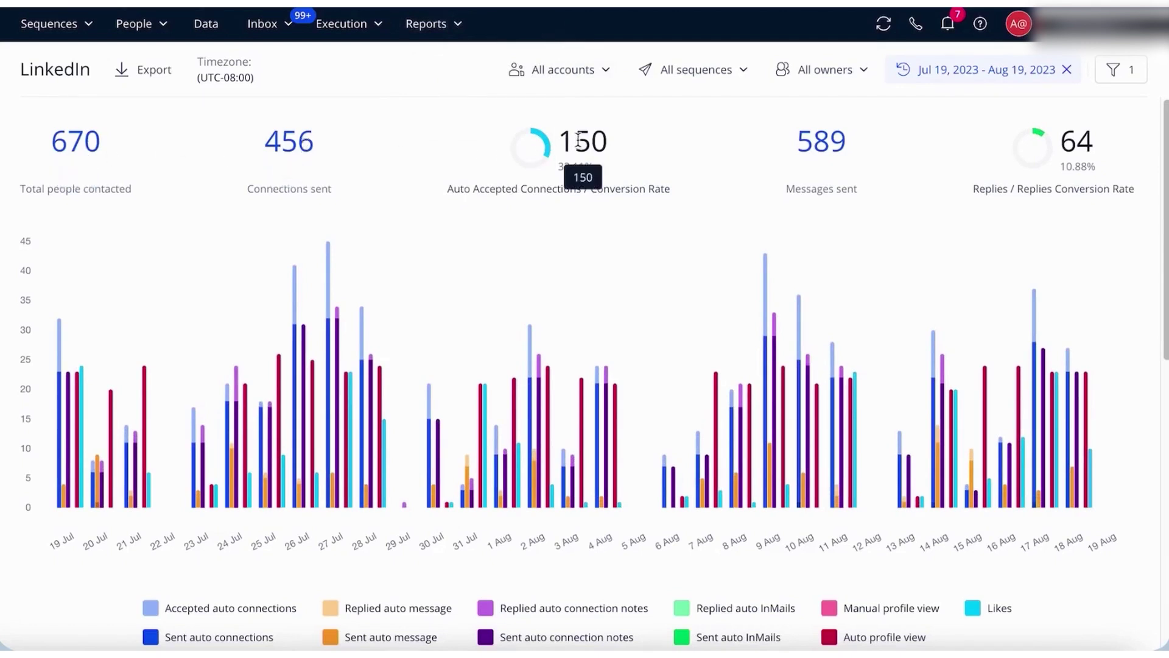
mouse_move(820, 146)
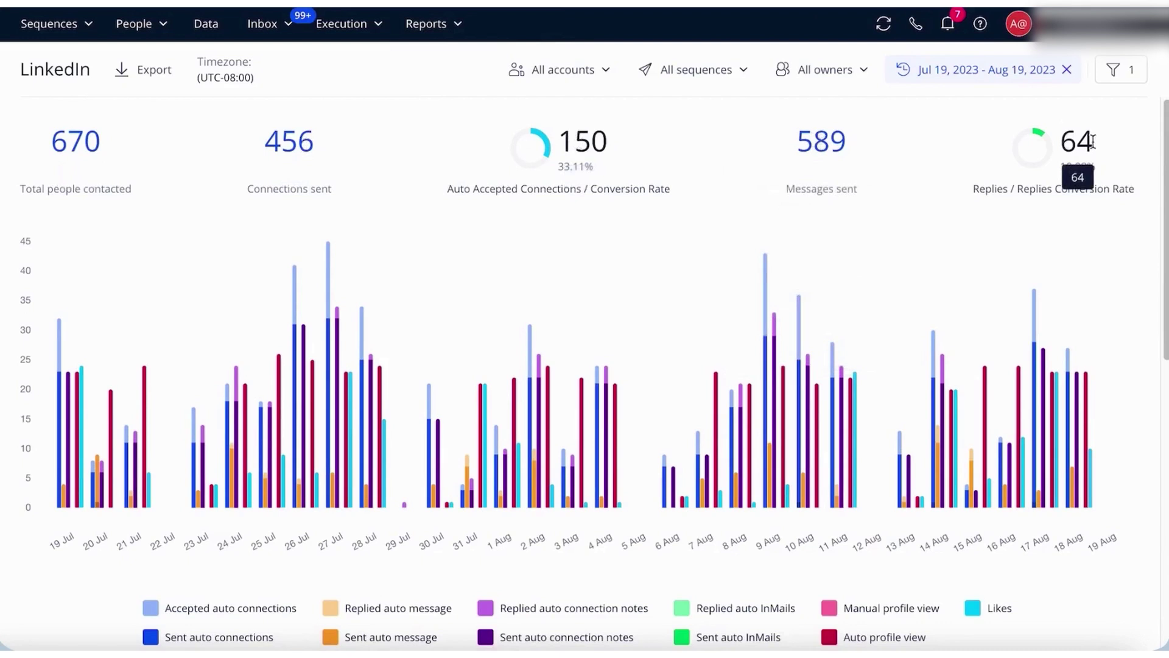
scroll(1088, 141, down, 2)
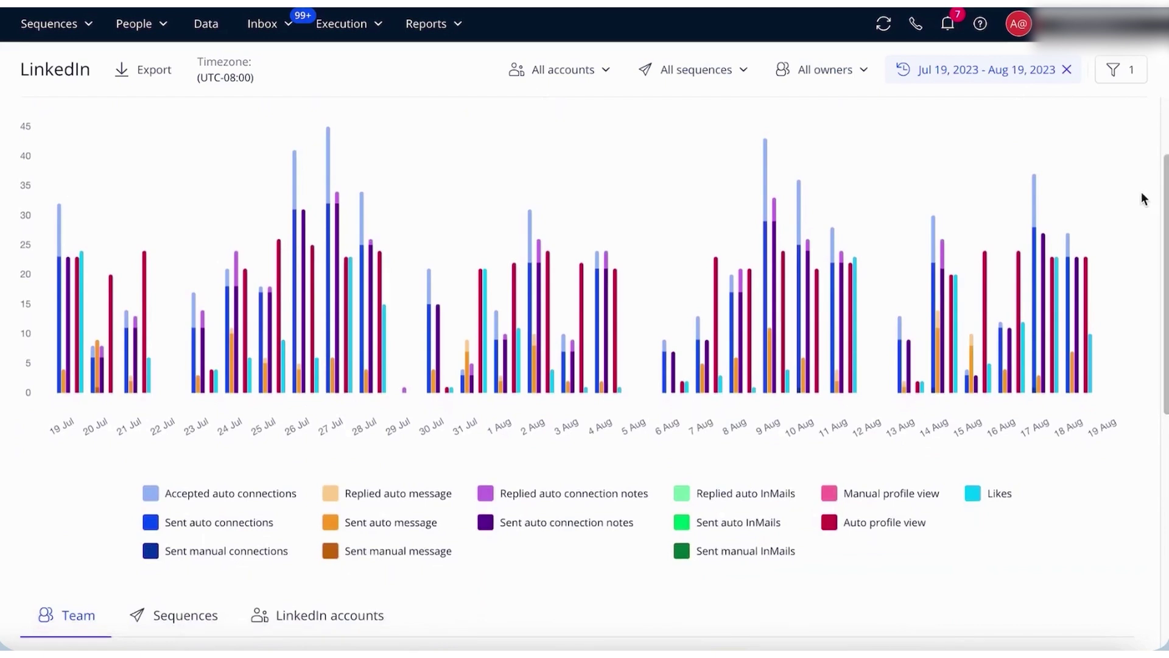
mouse_move(329, 210)
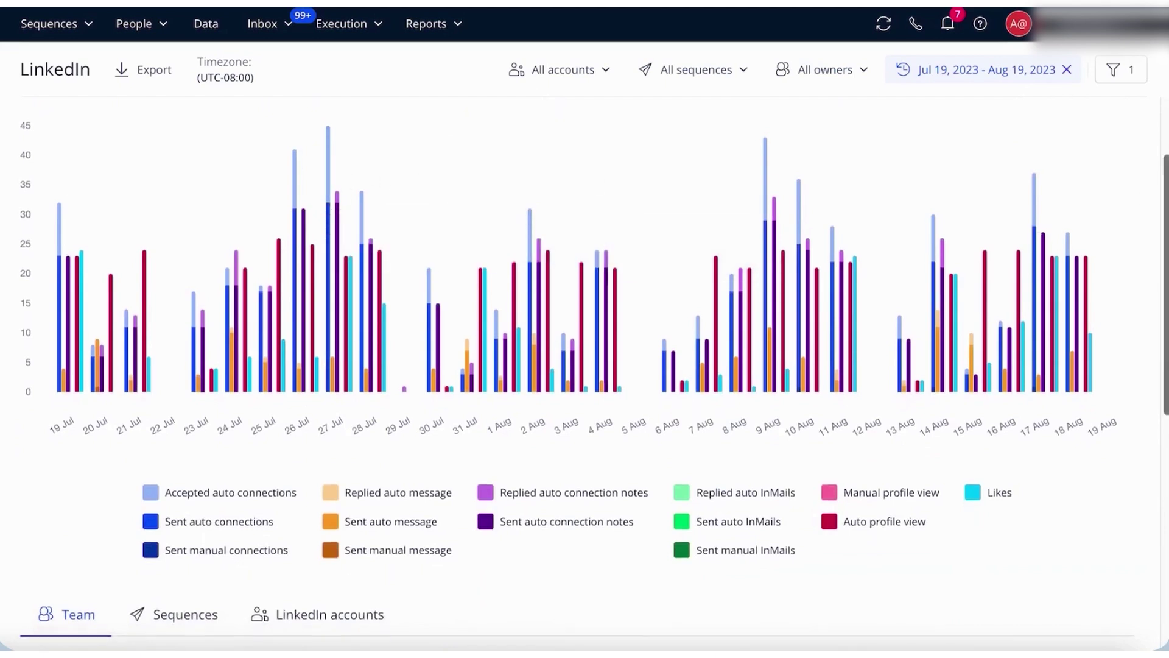
scroll(329, 210, down, 8)
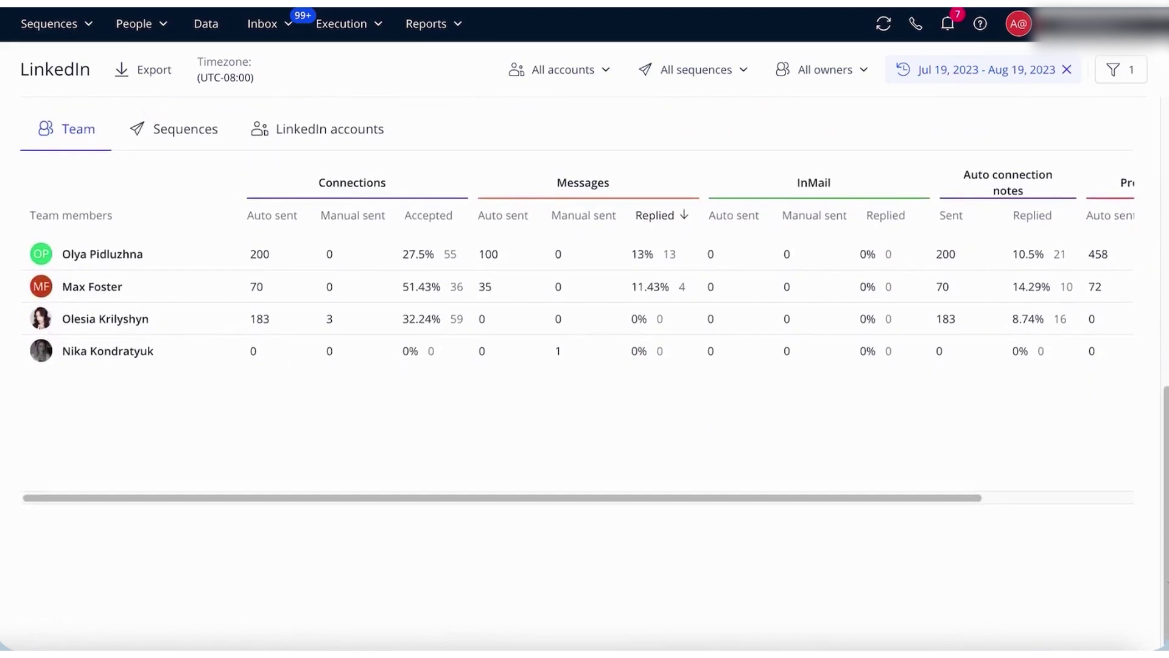
Break LinkedIn stats down by sequence and LinkedIn account, then switch to the Calls report.
click(192, 147)
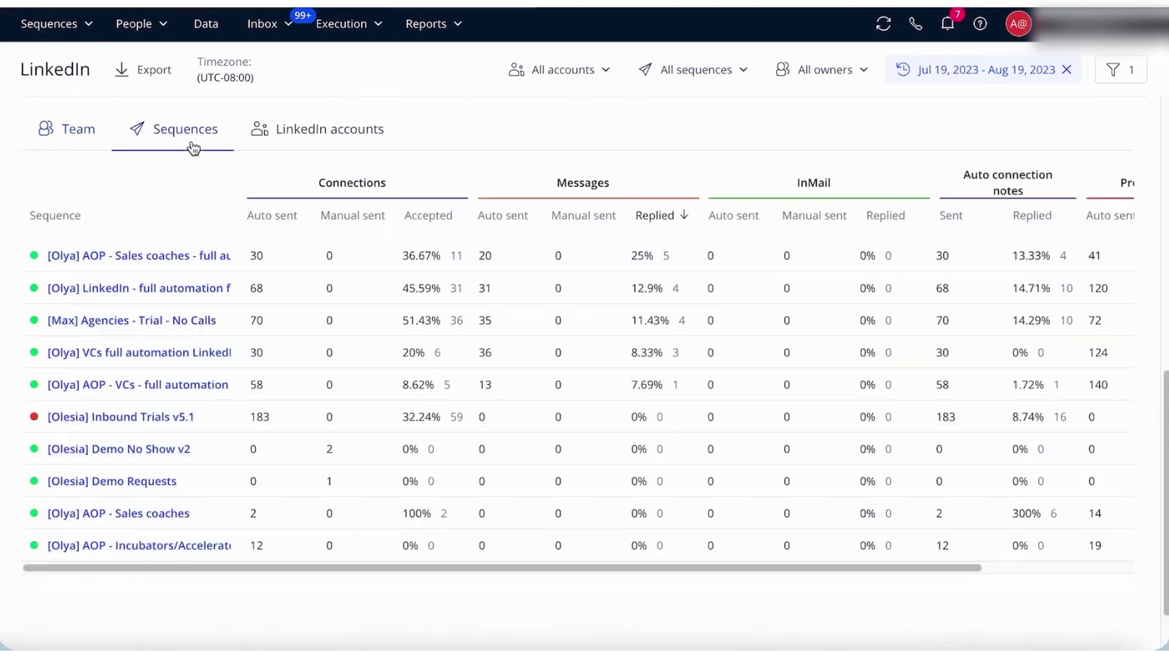
click(336, 145)
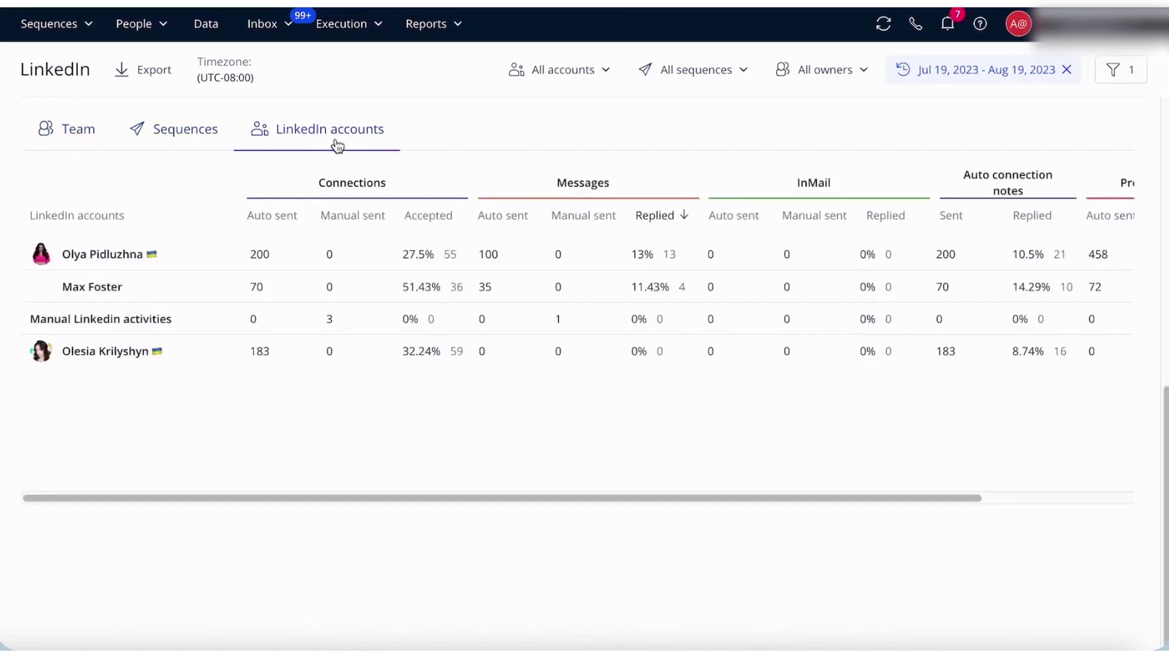
click(454, 25)
click(459, 175)
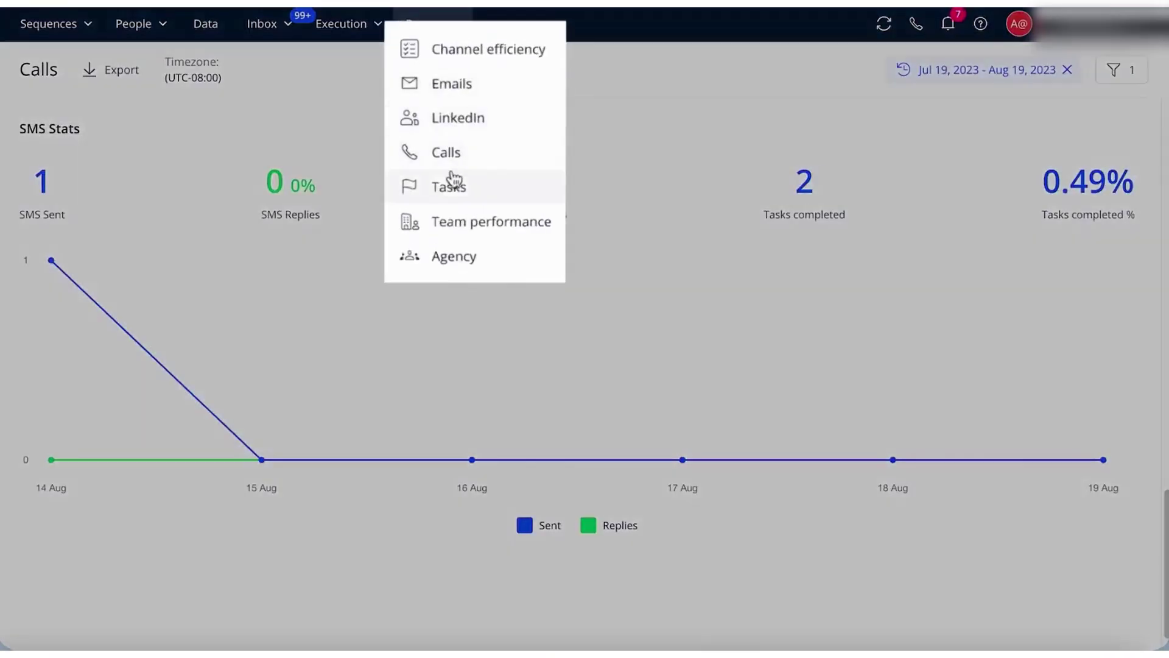
Open the Tasks report, inspect the Tasks by type chart bars, and return to the top.
click(453, 185)
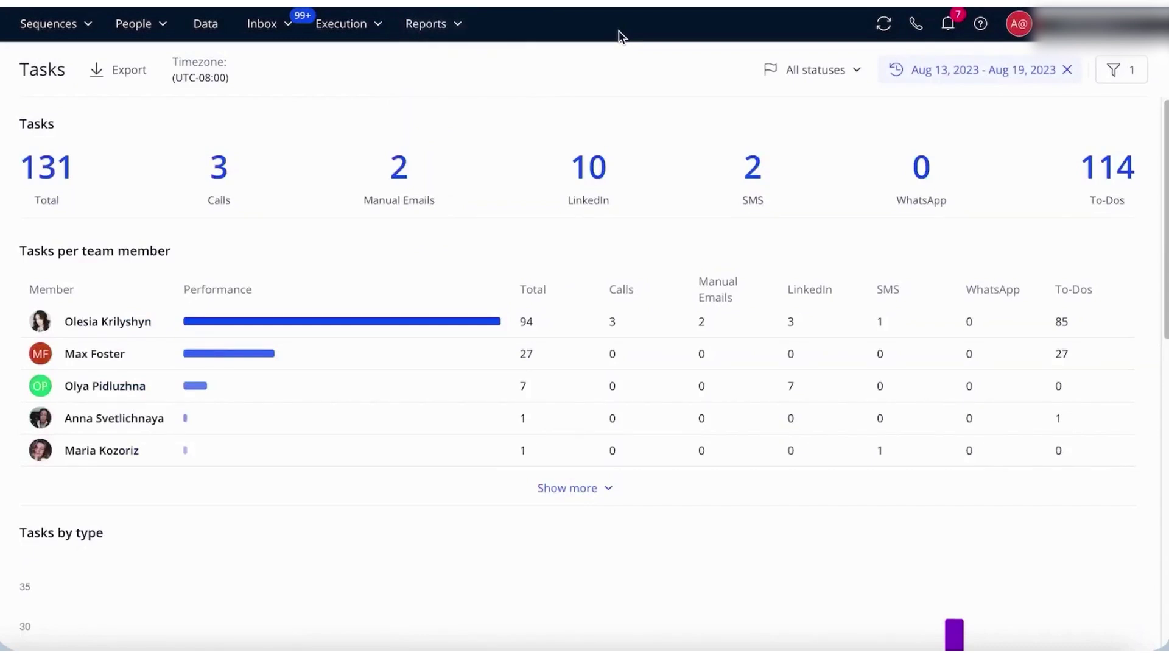
drag(1162, 165, 1160, 342)
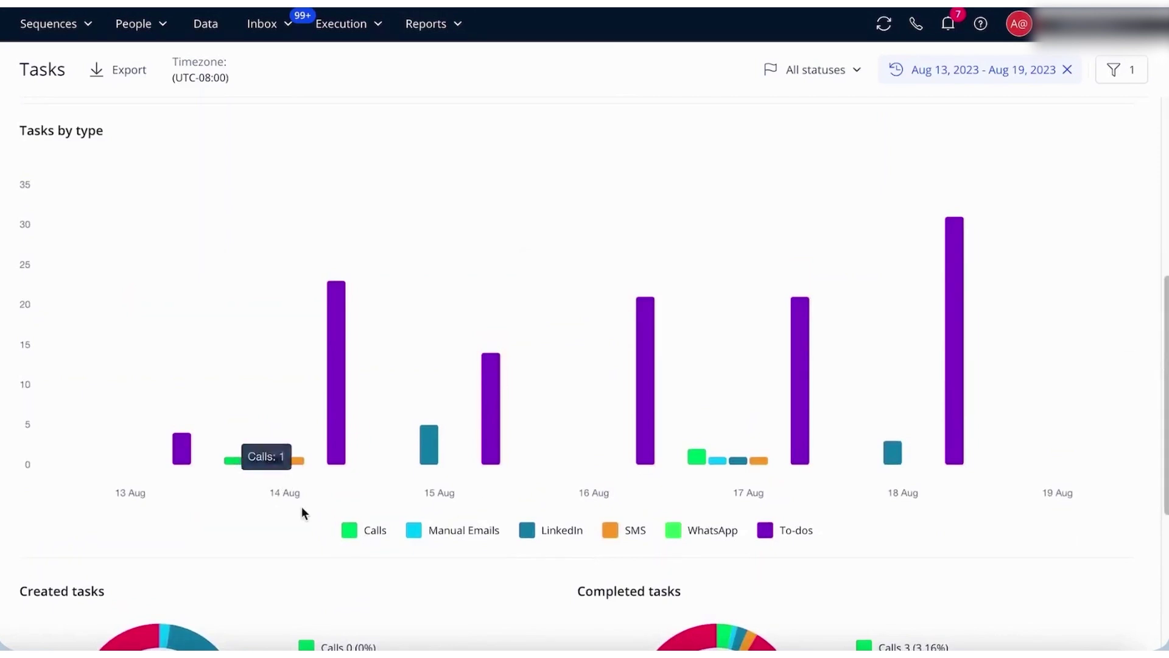
mouse_move(438, 457)
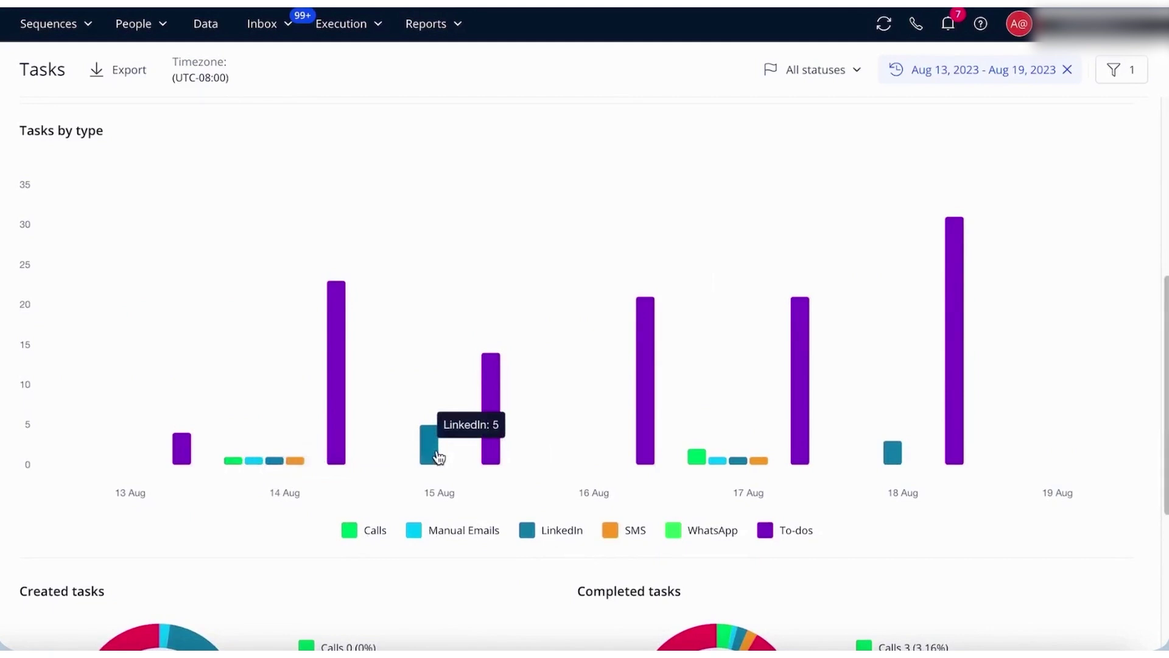
mouse_move(699, 461)
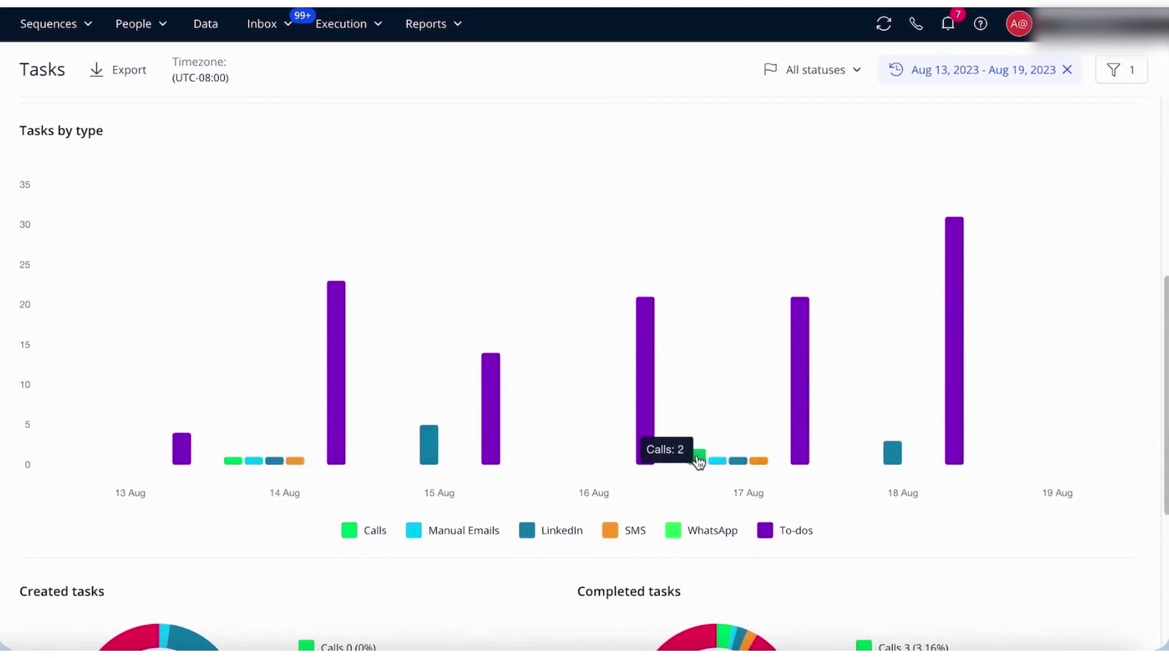
mouse_move(650, 425)
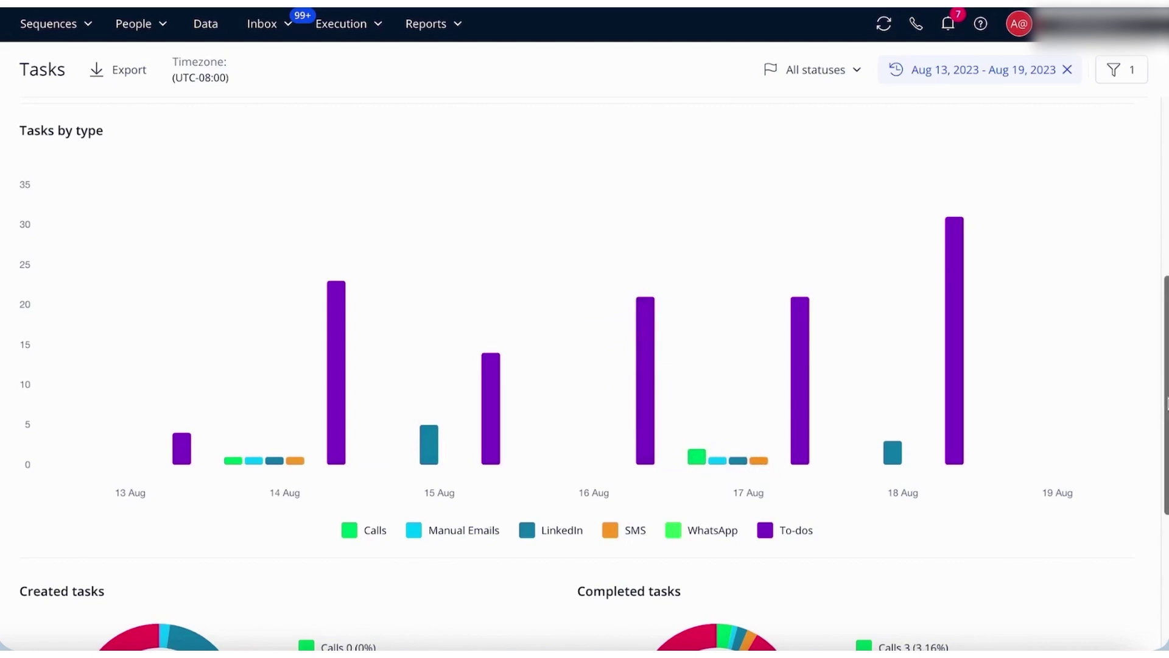
drag(1164, 400, 1163, 217)
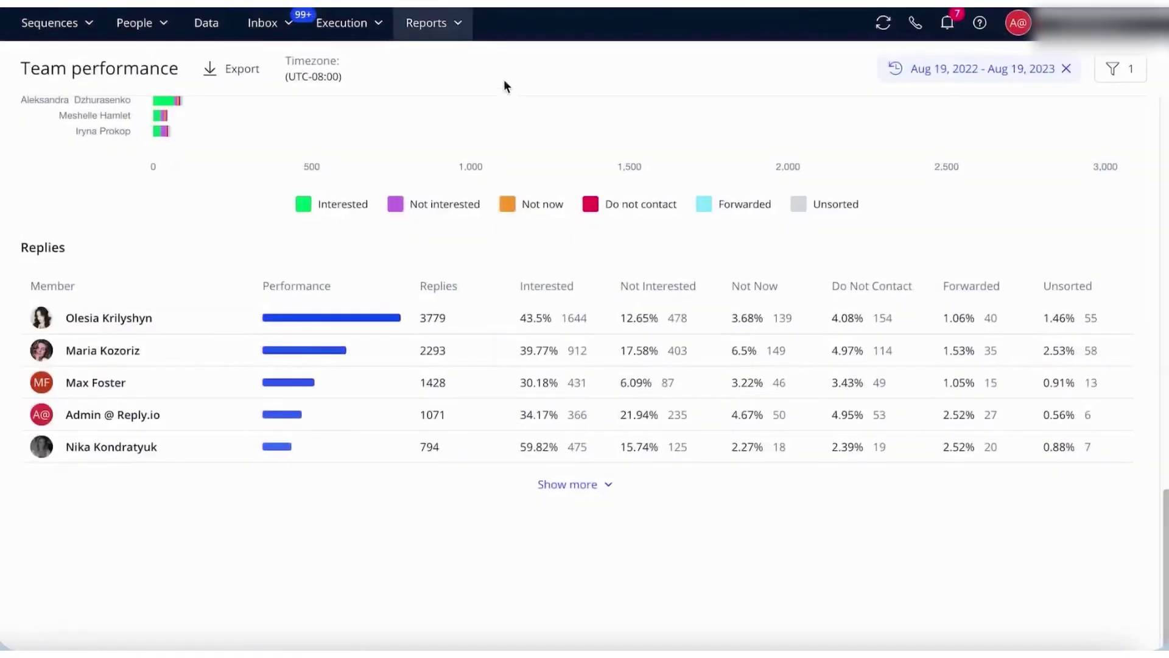
Switch from the Team performance report to the Agency dashboard via the Reports list.
click(426, 22)
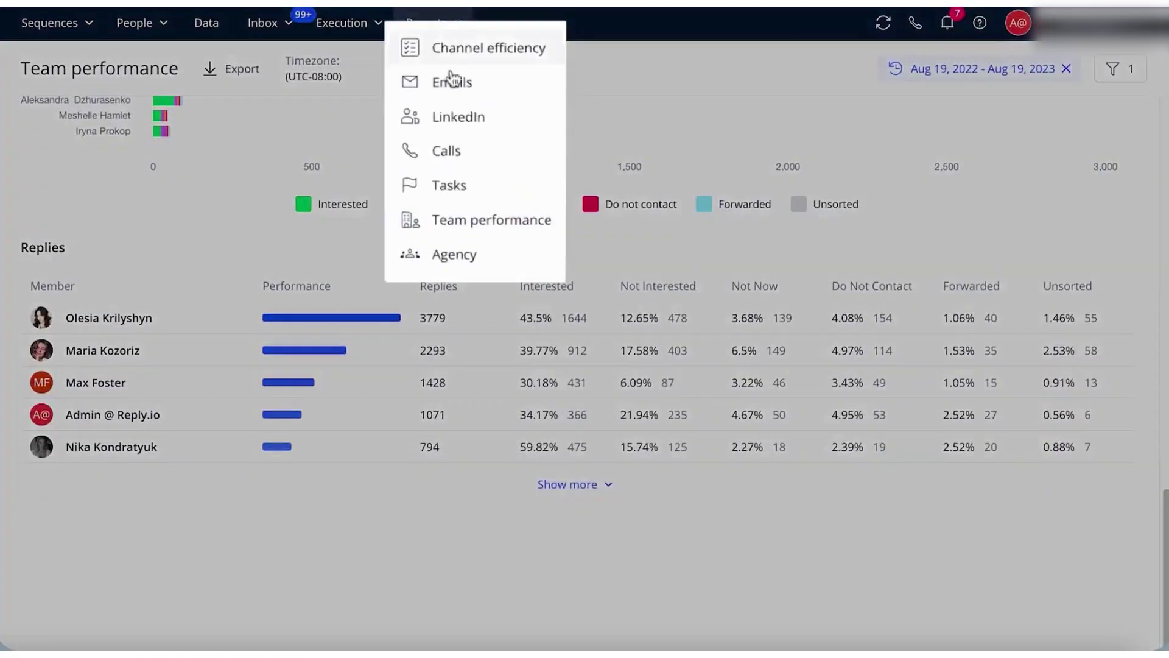
click(460, 254)
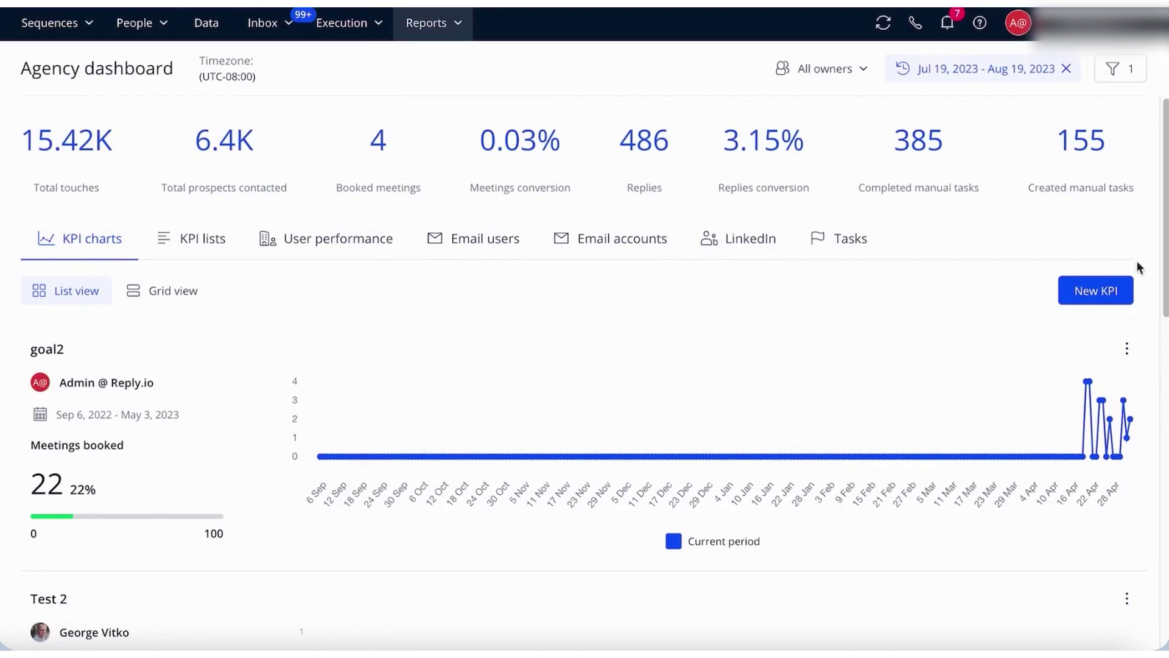
mouse_move(1103, 409)
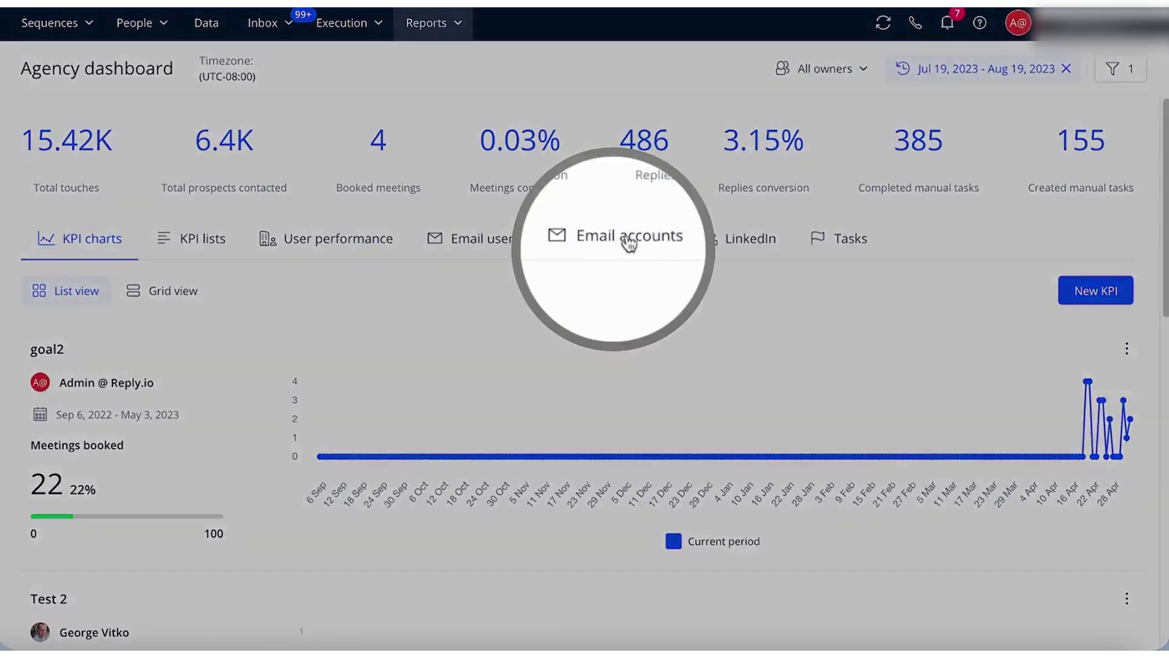
click(619, 239)
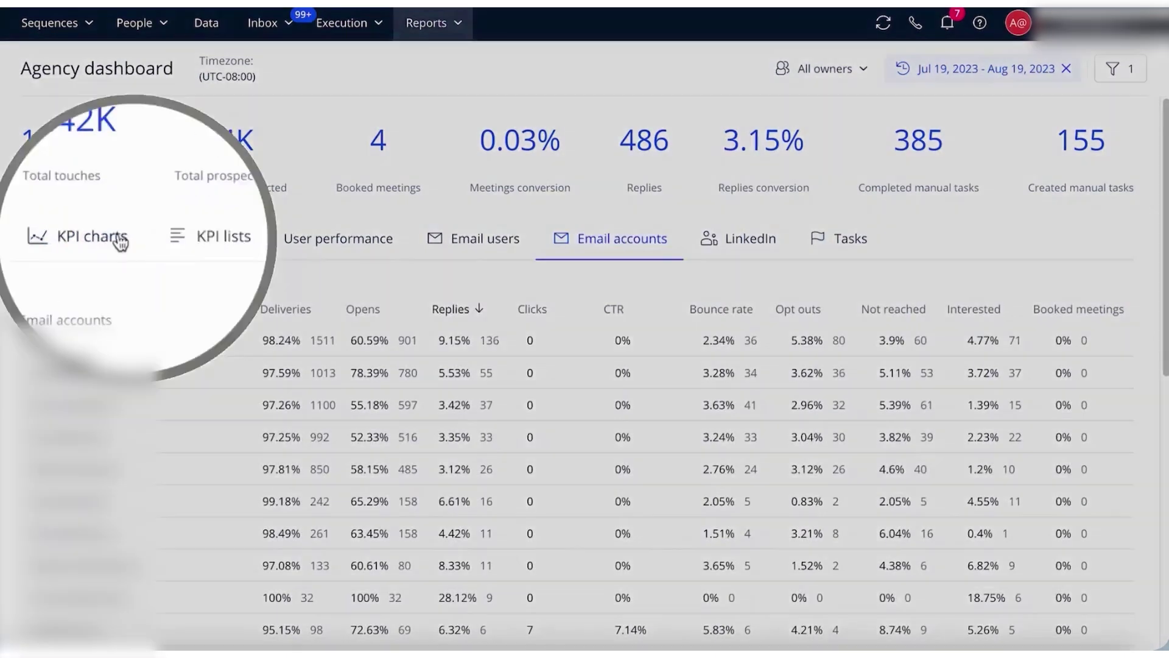
click(104, 239)
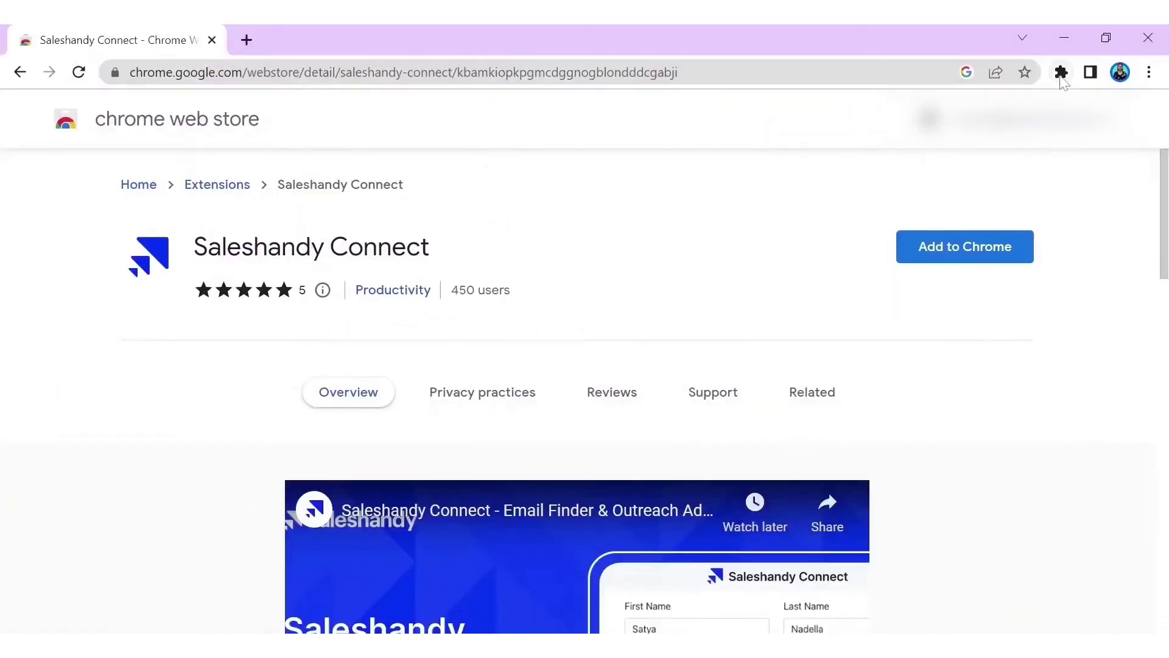
Pin Saleshandy Connect to the toolbar from the Extensions menu.
click(1062, 72)
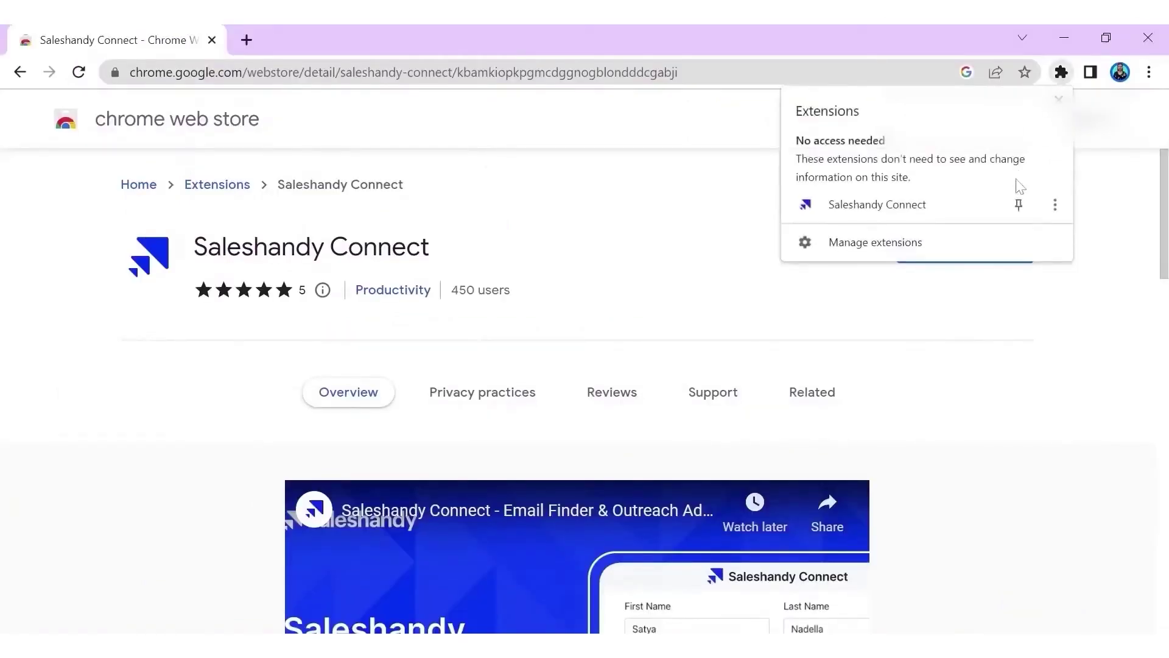
click(1021, 206)
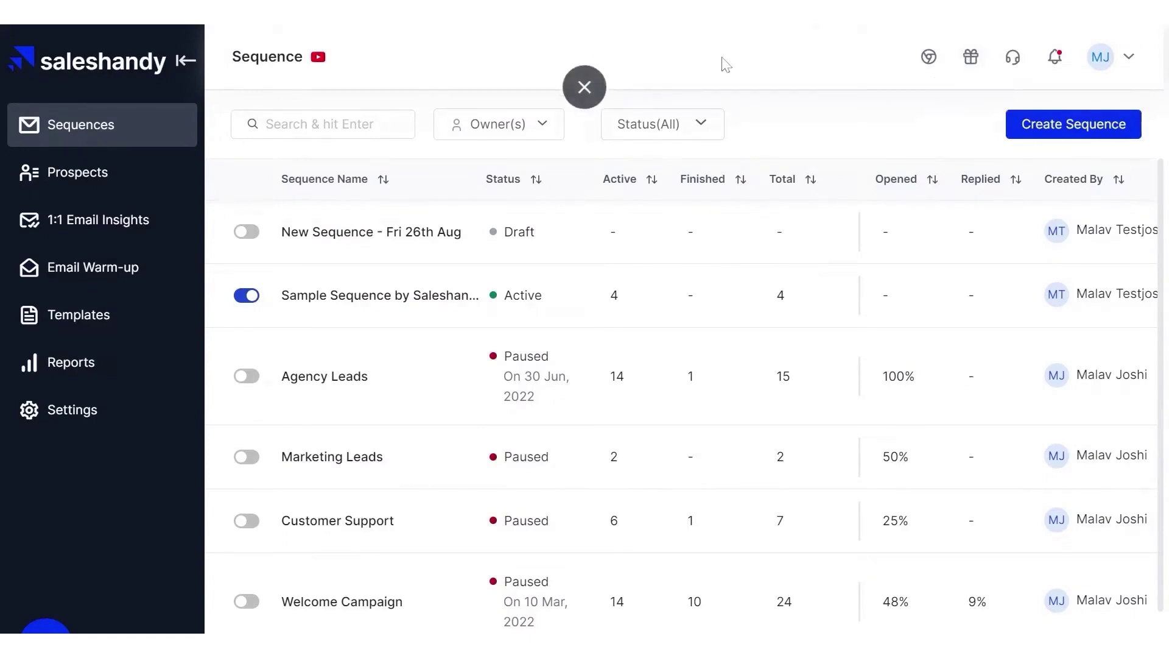
Exit full-screen and open the pinned Saleshandy Connect extension panel.
click(584, 86)
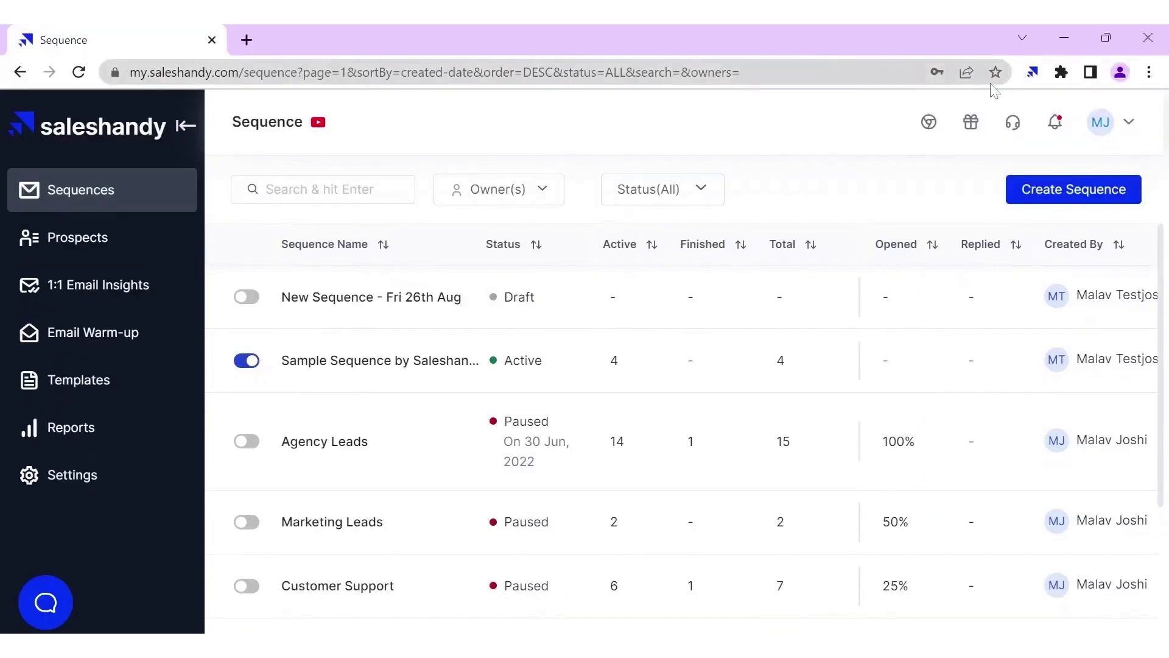
click(1035, 76)
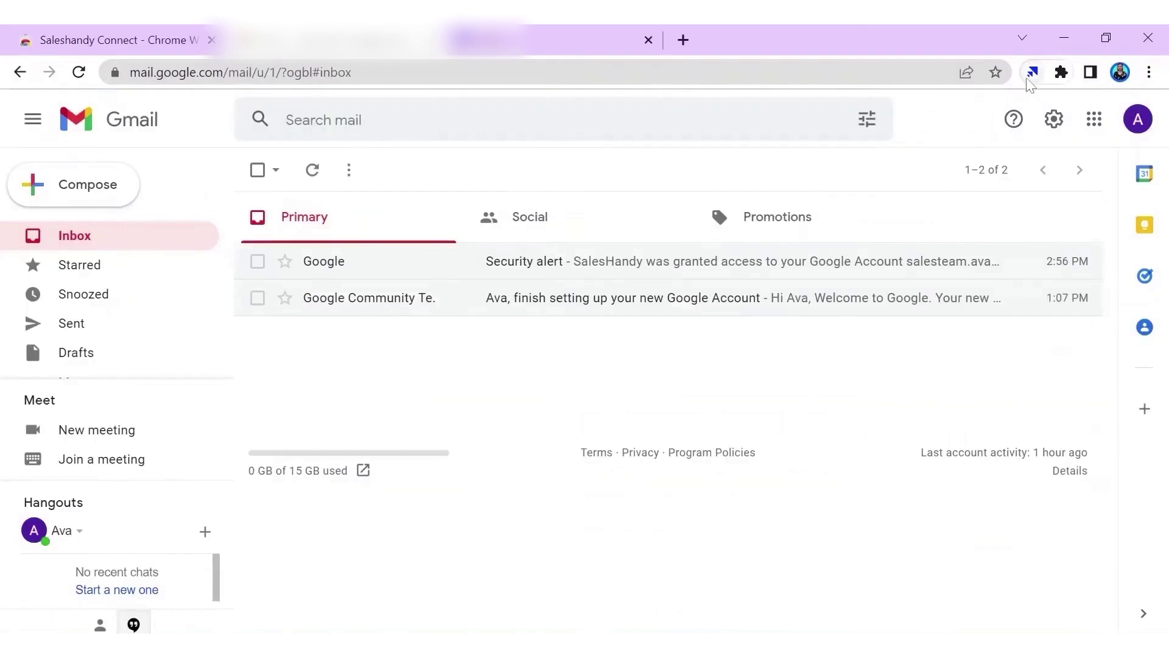
Check the Saleshandy Connect panel, then start a new email with subject 'Test email'.
click(1031, 73)
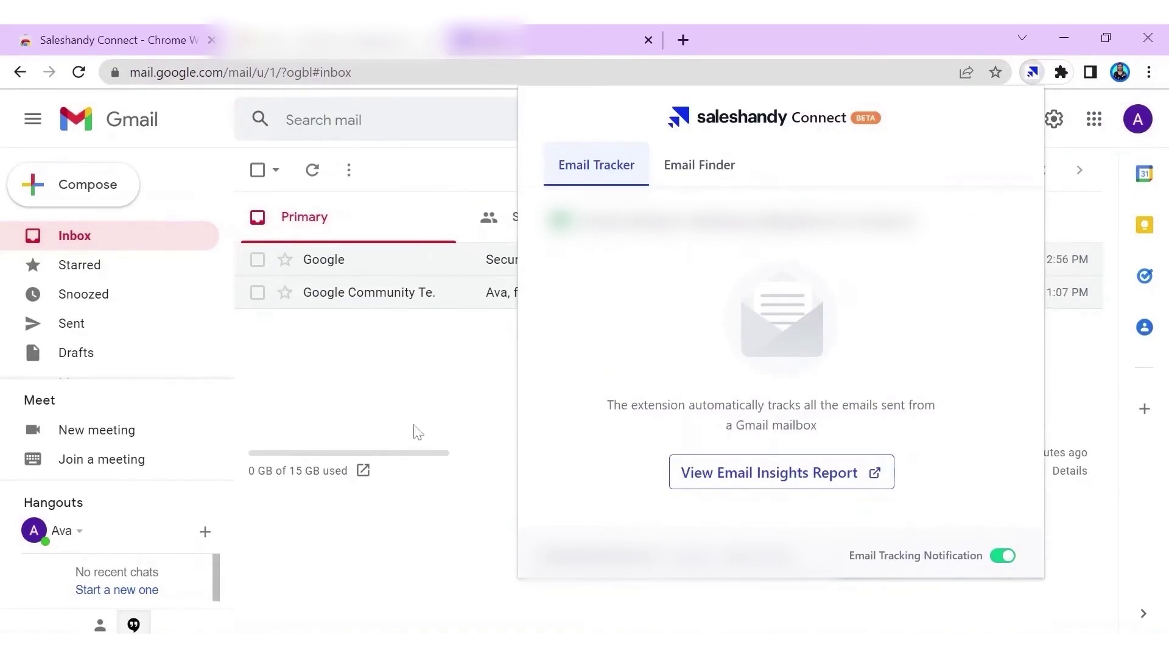
click(436, 419)
click(64, 188)
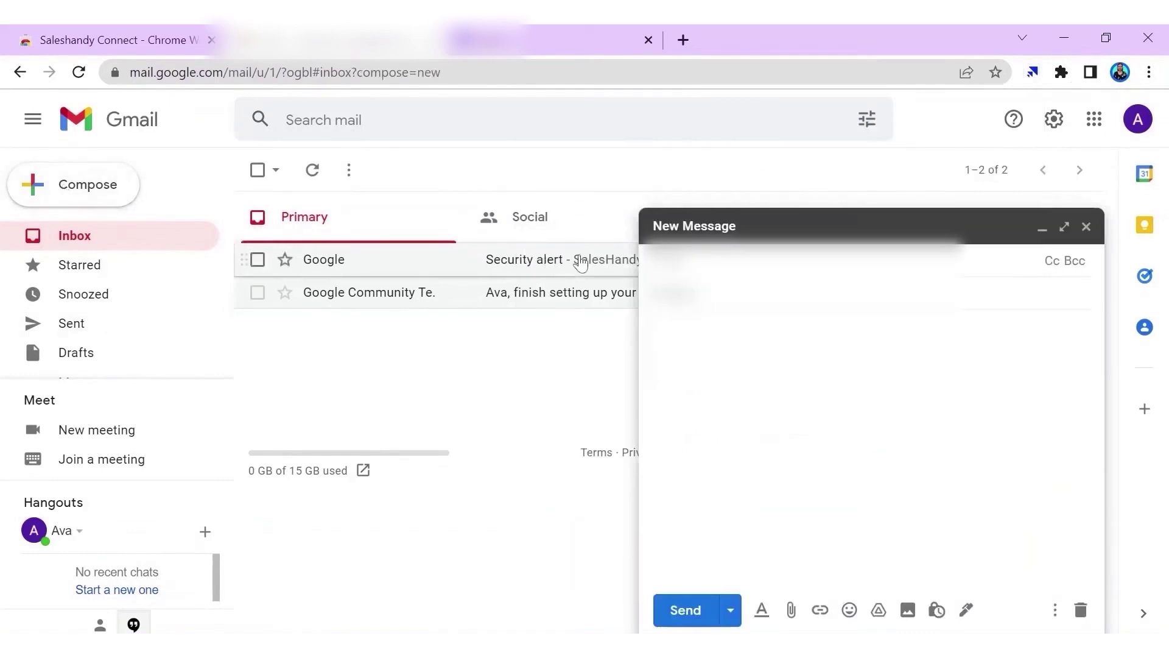
key(Tab)
text(Test email)
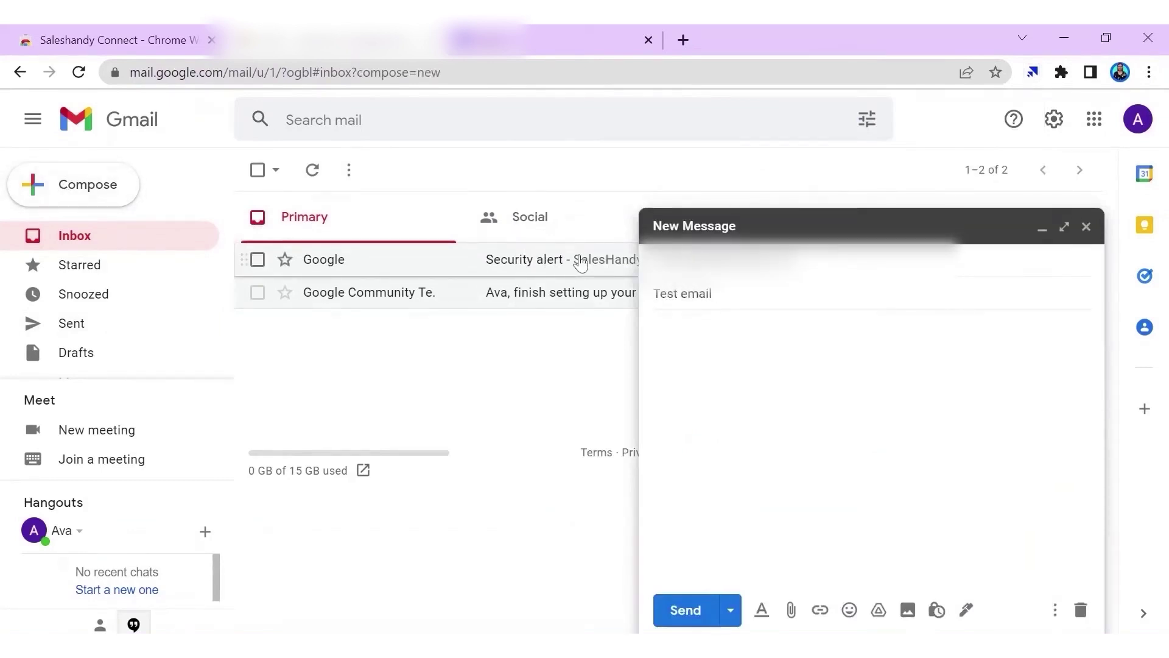
Write 'Hey, This is a test email.', link that line to saleshandy.com, and send it.
key(Tab)
text(Hey,)
key(Return)
key(Return)
text(This is a test email.)
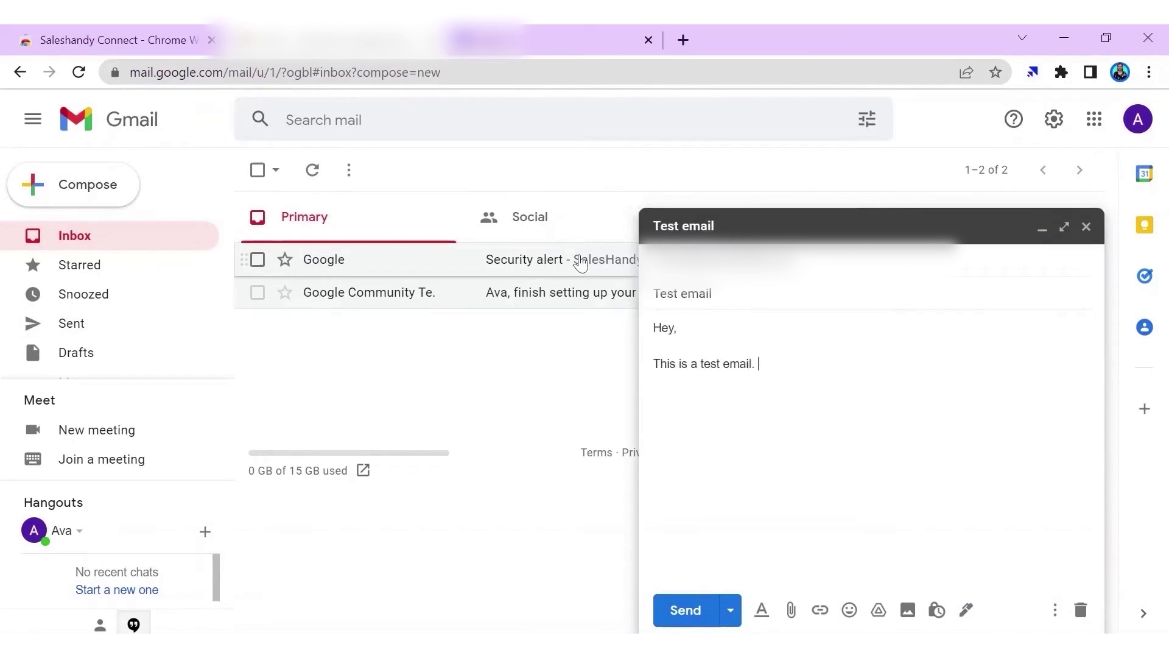
key(shift+Home)
key(ctrl+k)
text(saleshandy.com)
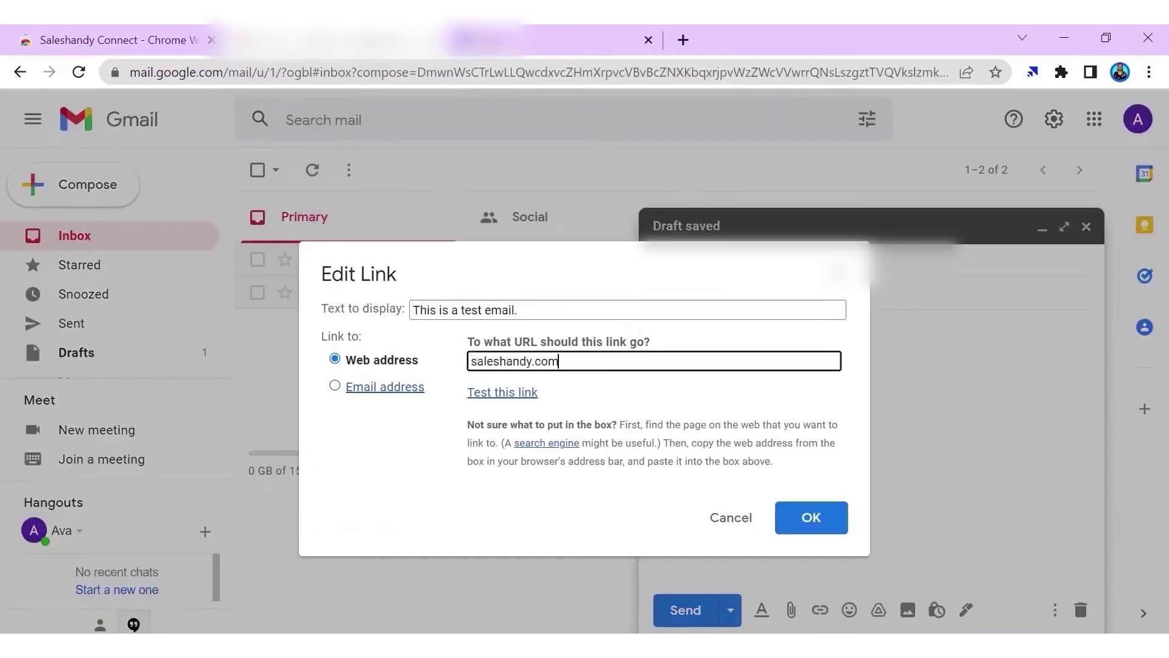
key(Return)
click(667, 611)
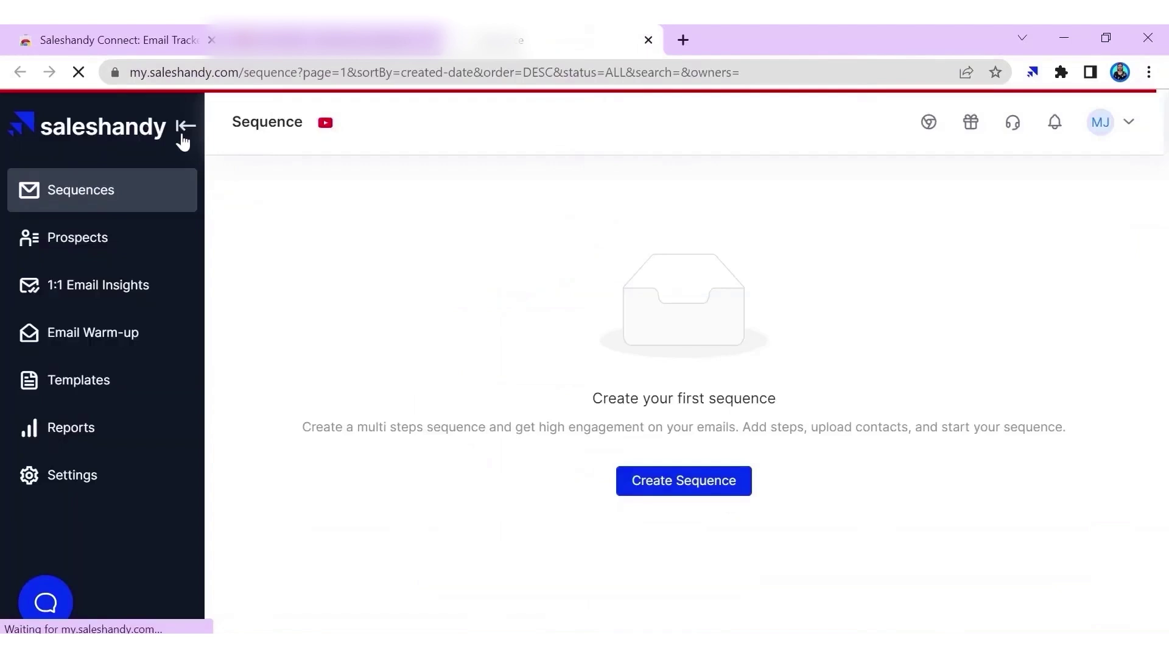
Open 1:1 Email Insights and reload it with F5 to refresh open and click counts.
click(72, 283)
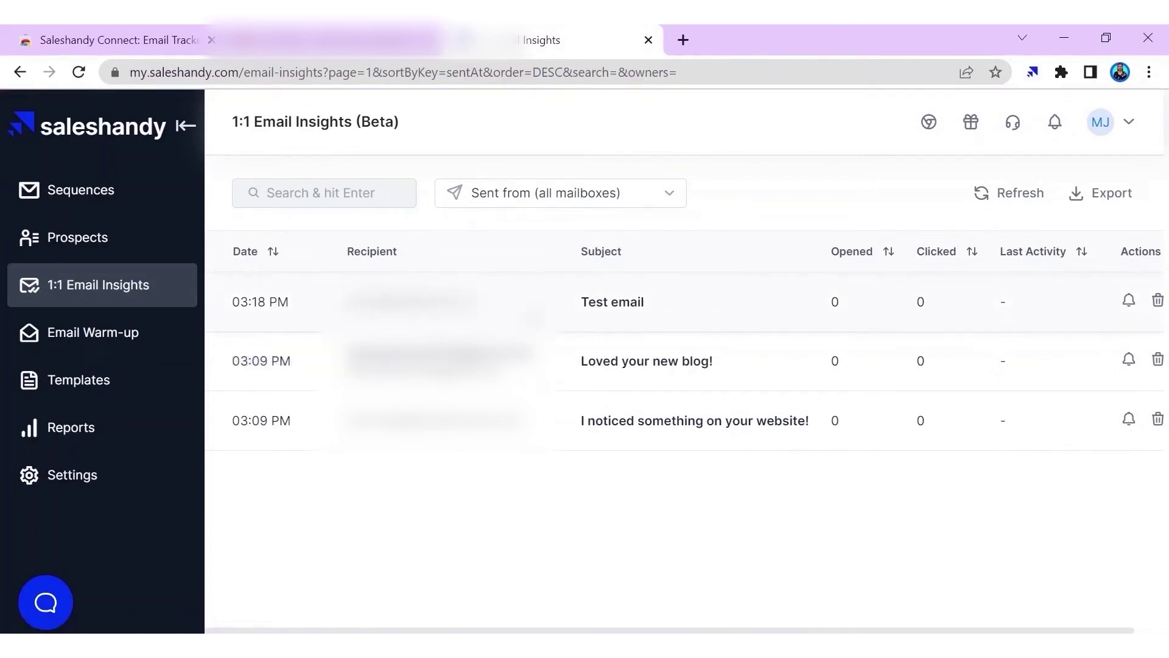
key(F5)
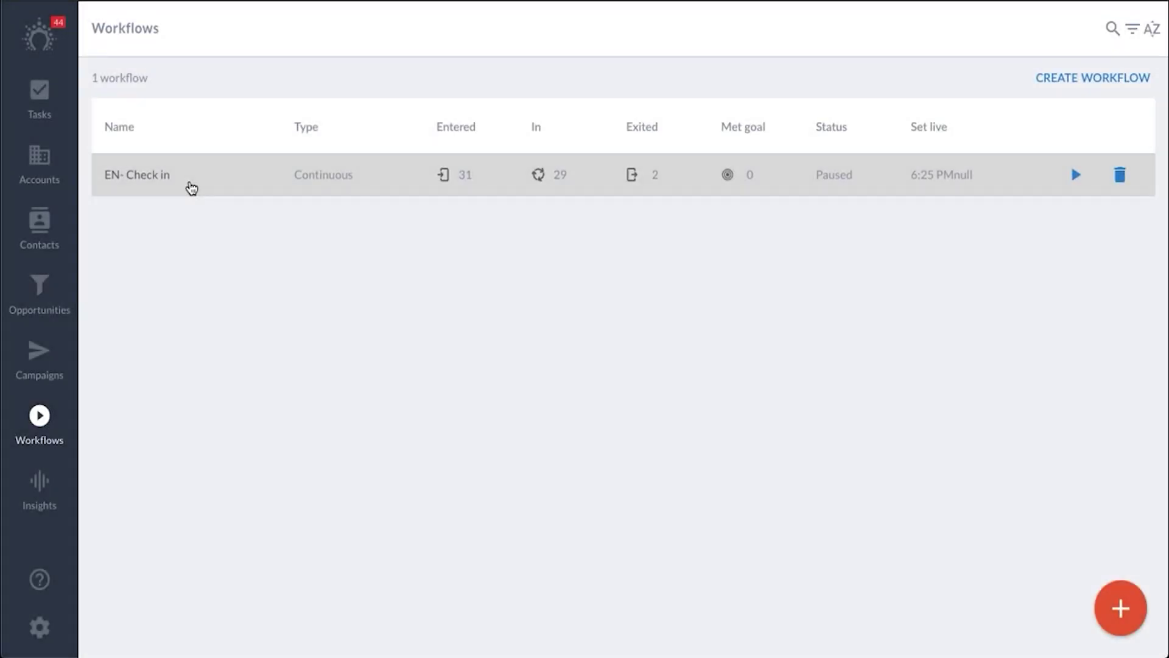
Edit the EN- Check in workflow and show its audience filter: language English, tag Check in.
click(192, 188)
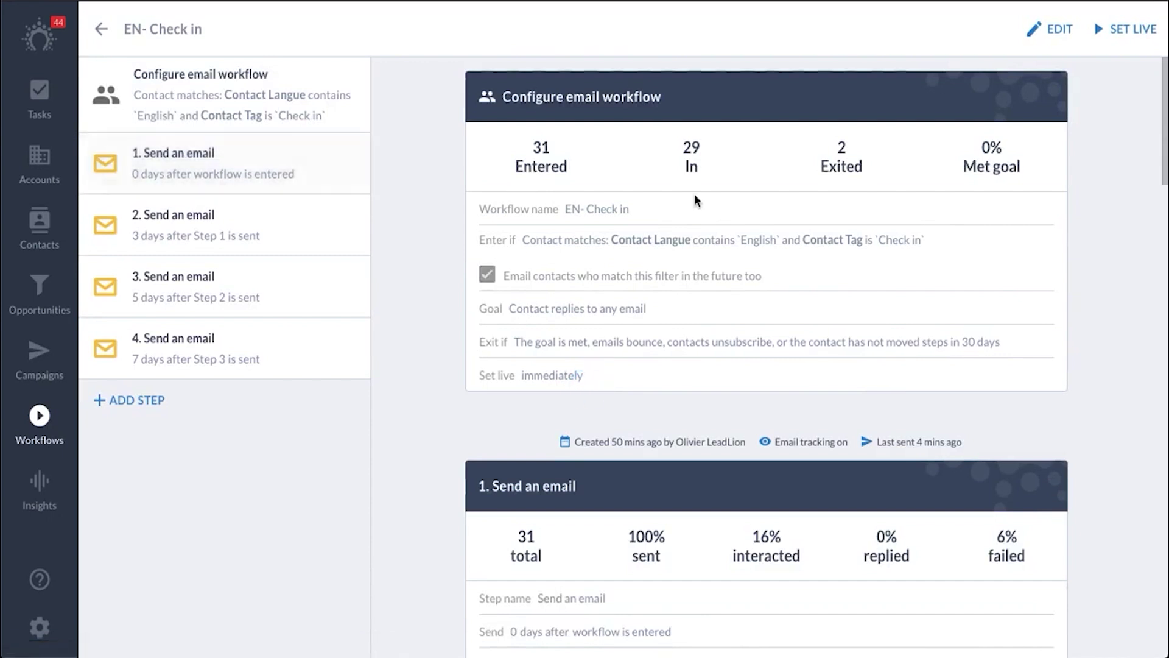
scroll(503, 245, down, 8)
scroll(503, 245, up, 8)
click(1045, 31)
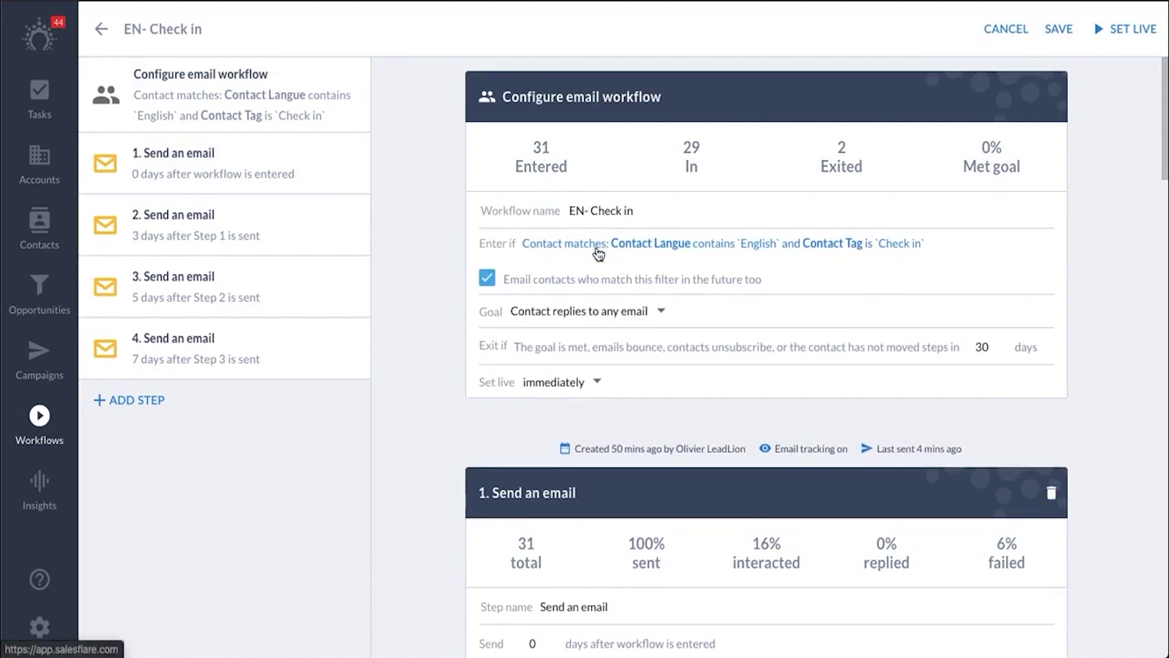
click(597, 246)
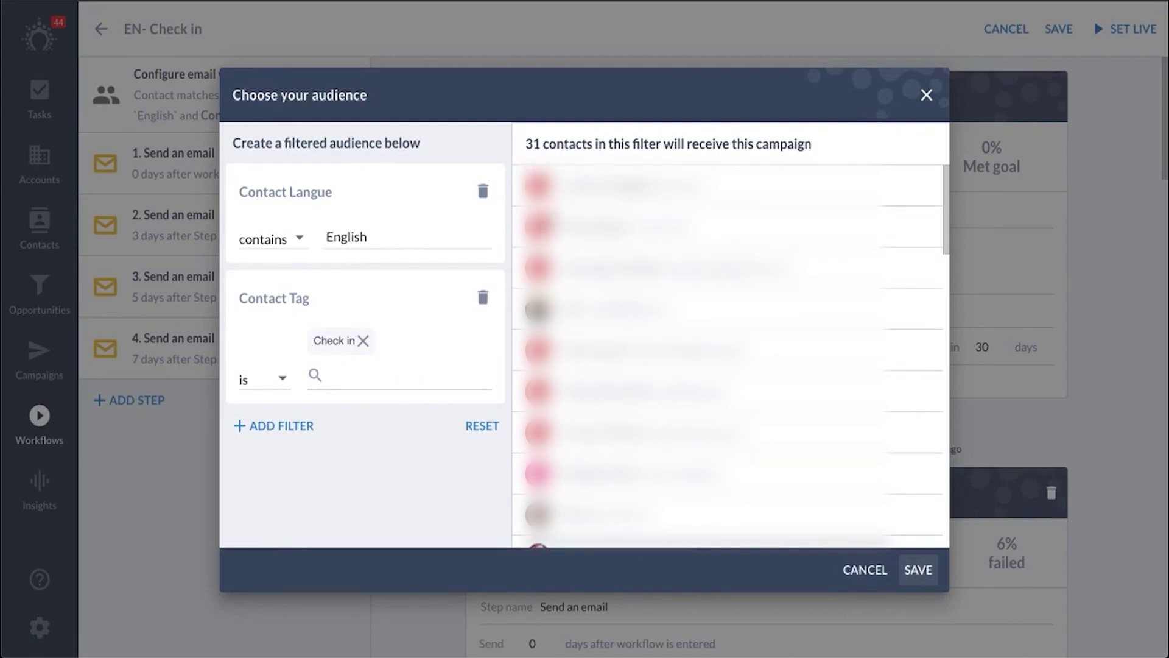
Browse the filter properties without adding one, then save the English / Check in audience filter.
click(312, 428)
click(324, 440)
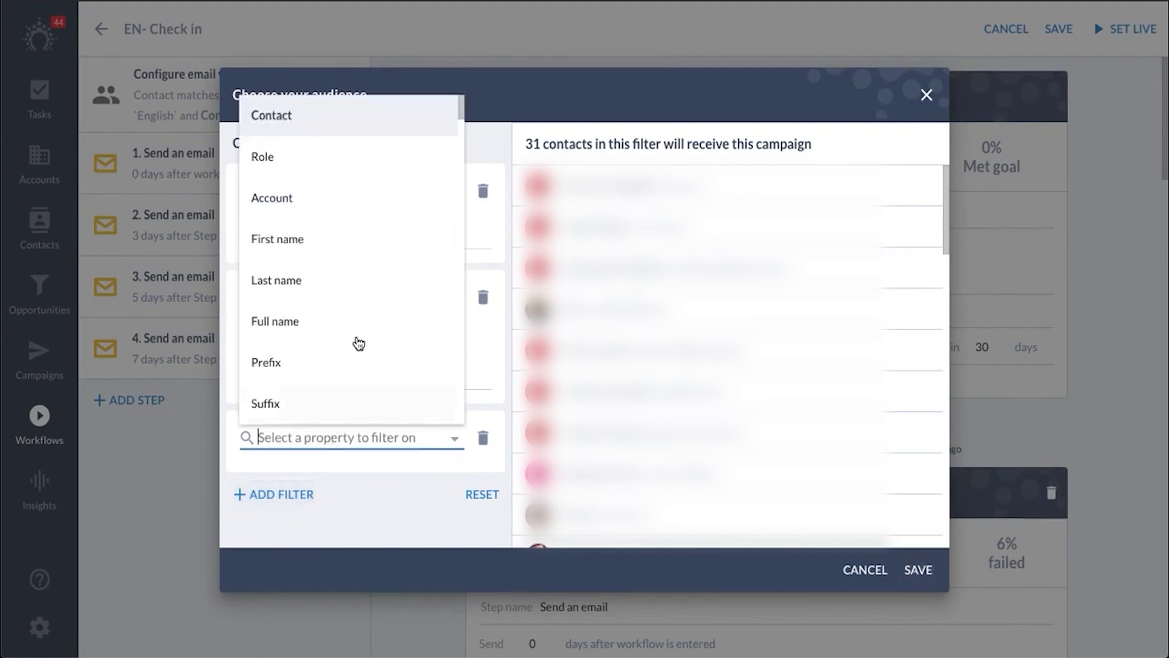
scroll(315, 214, down, 3)
scroll(314, 213, down, 10)
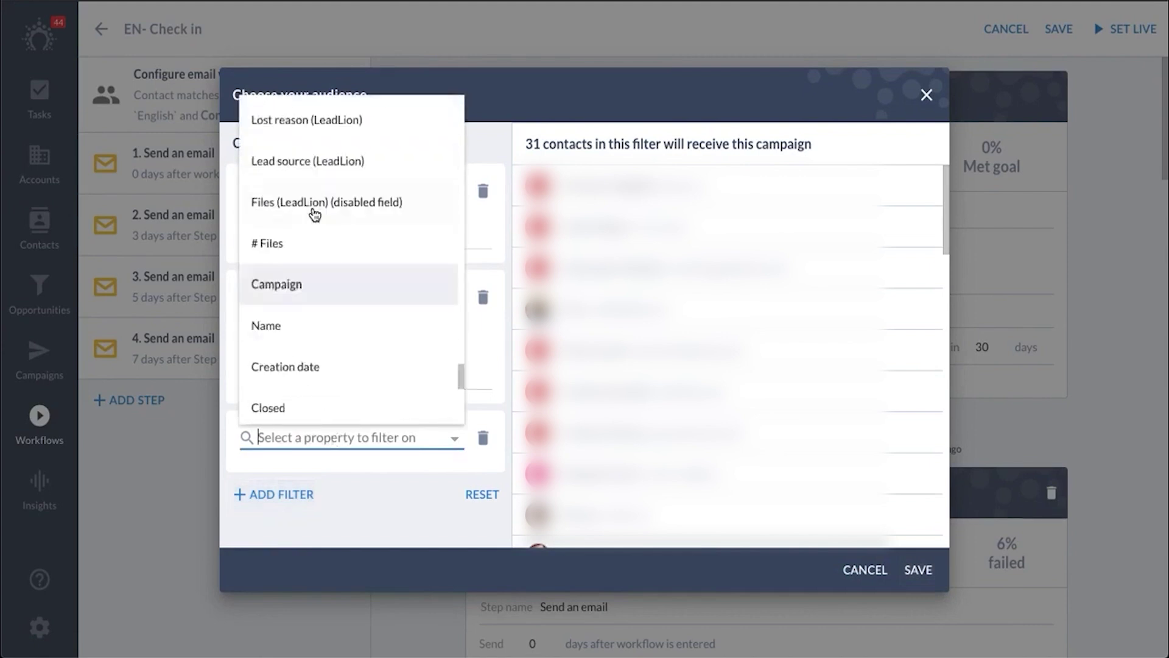
scroll(373, 211, up, 1)
scroll(339, 331, down, 1)
scroll(316, 229, up, 5)
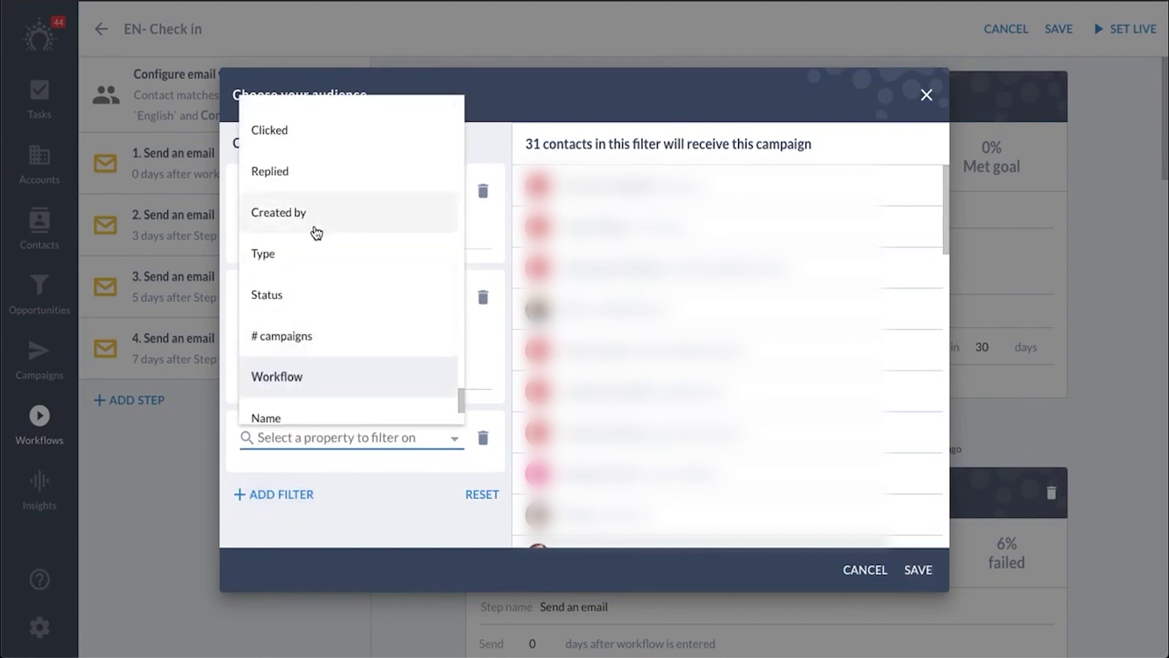
scroll(274, 314, up, 3)
click(367, 521)
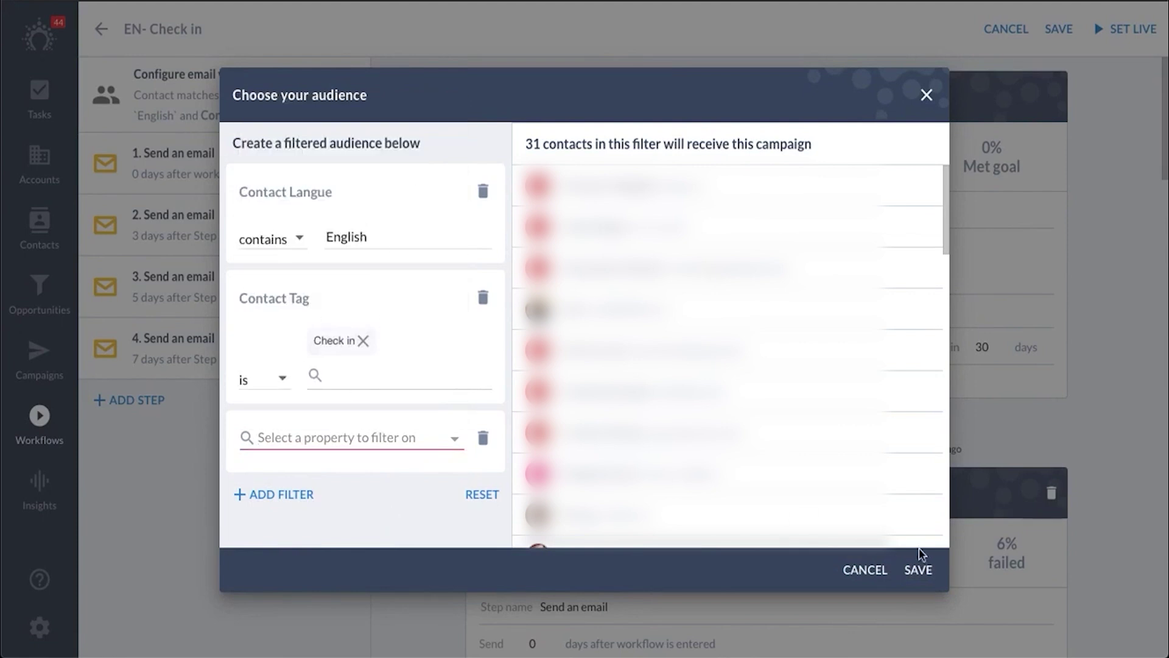
click(918, 570)
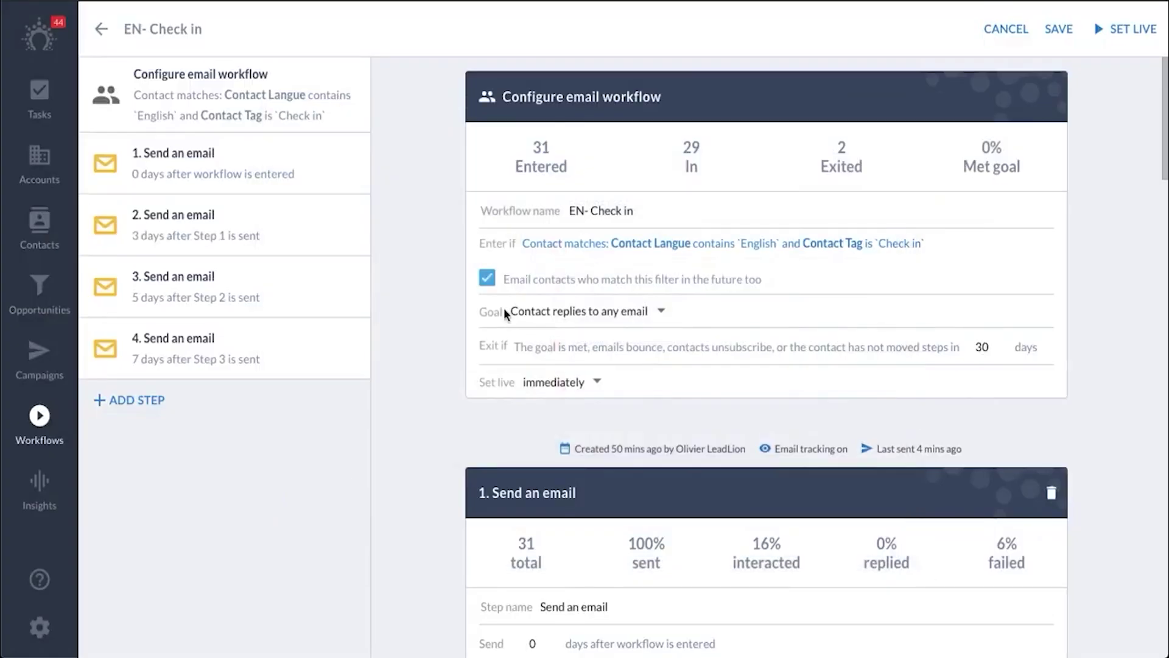
click(662, 313)
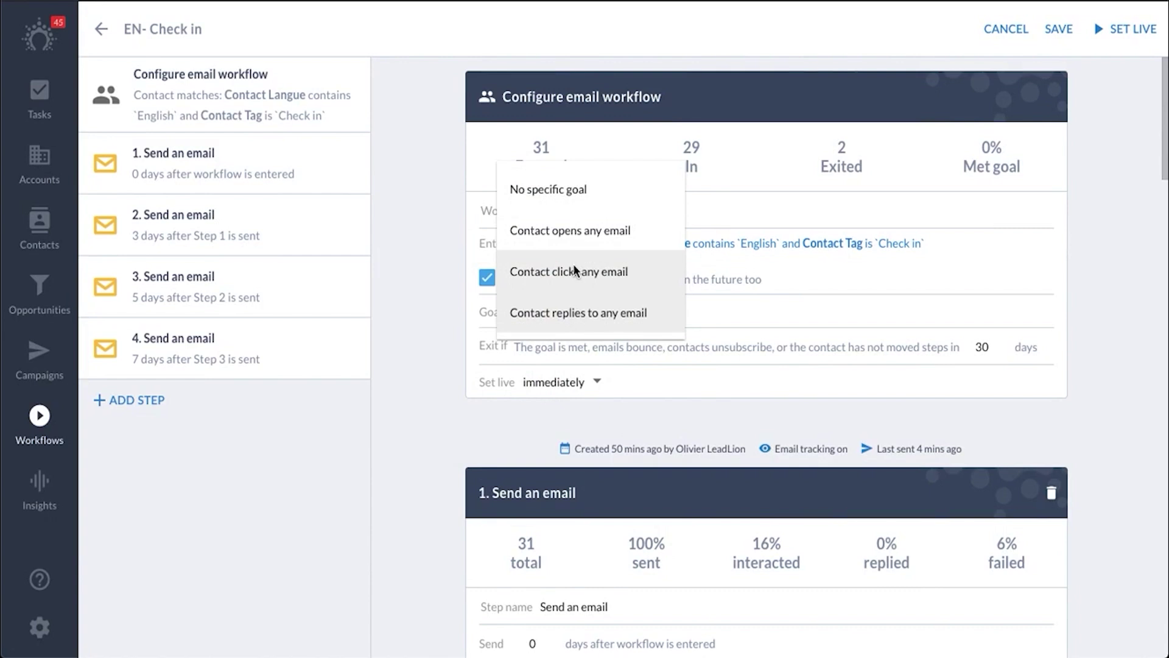
click(1090, 269)
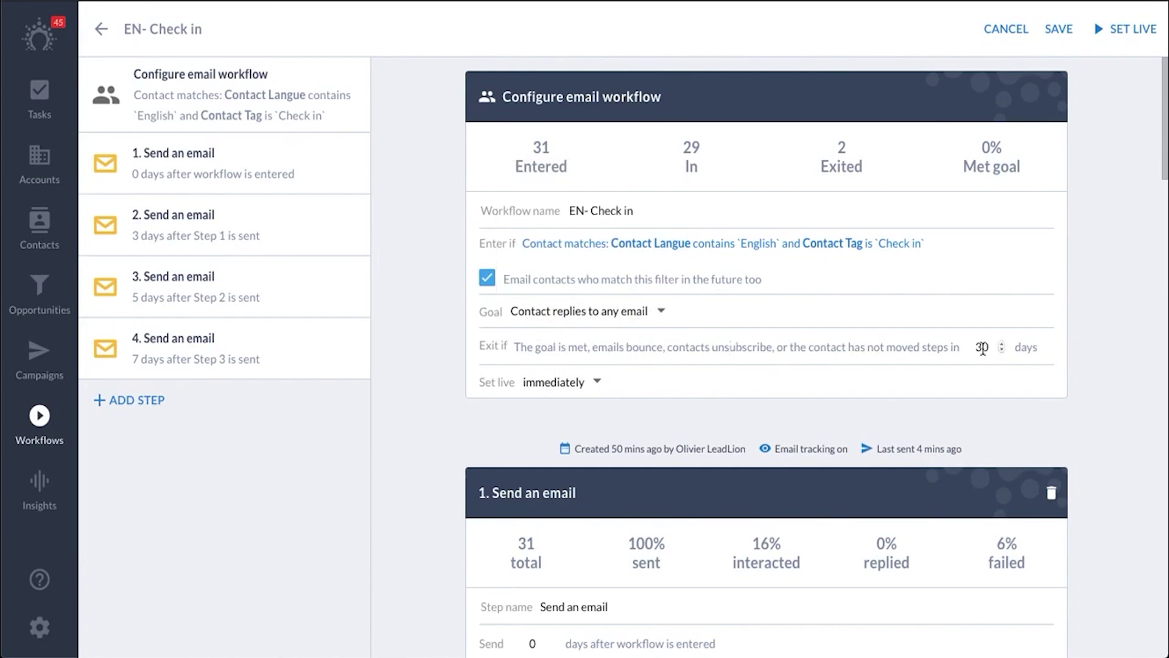
double_click(982, 347)
click(1122, 336)
click(570, 383)
click(536, 421)
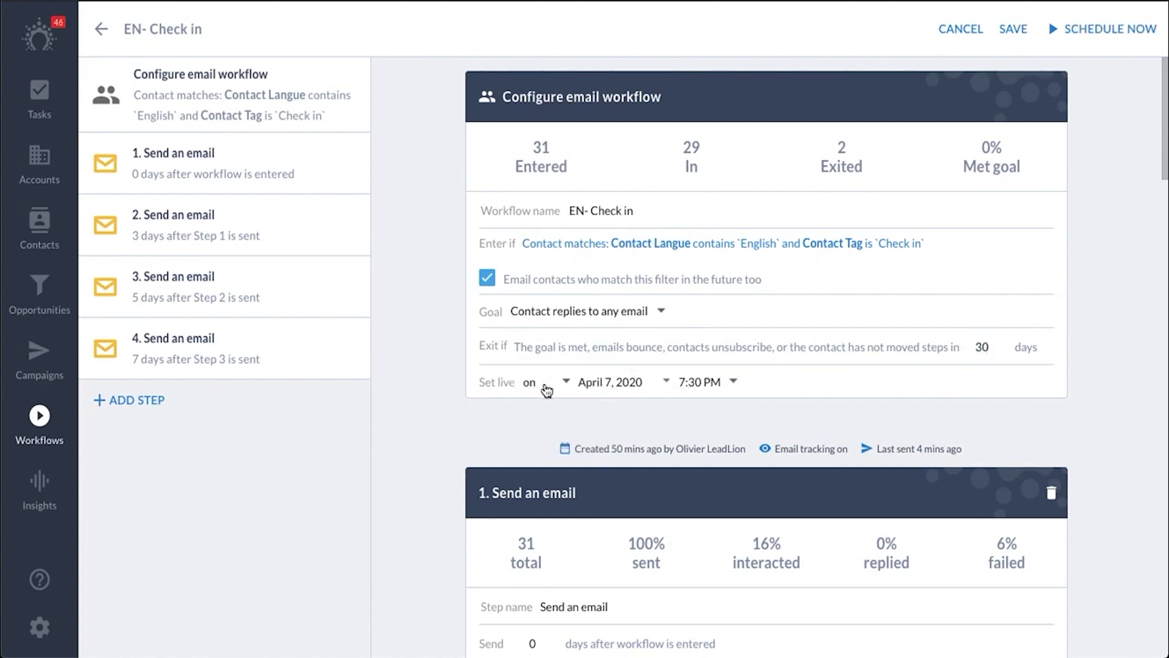
click(545, 388)
click(552, 342)
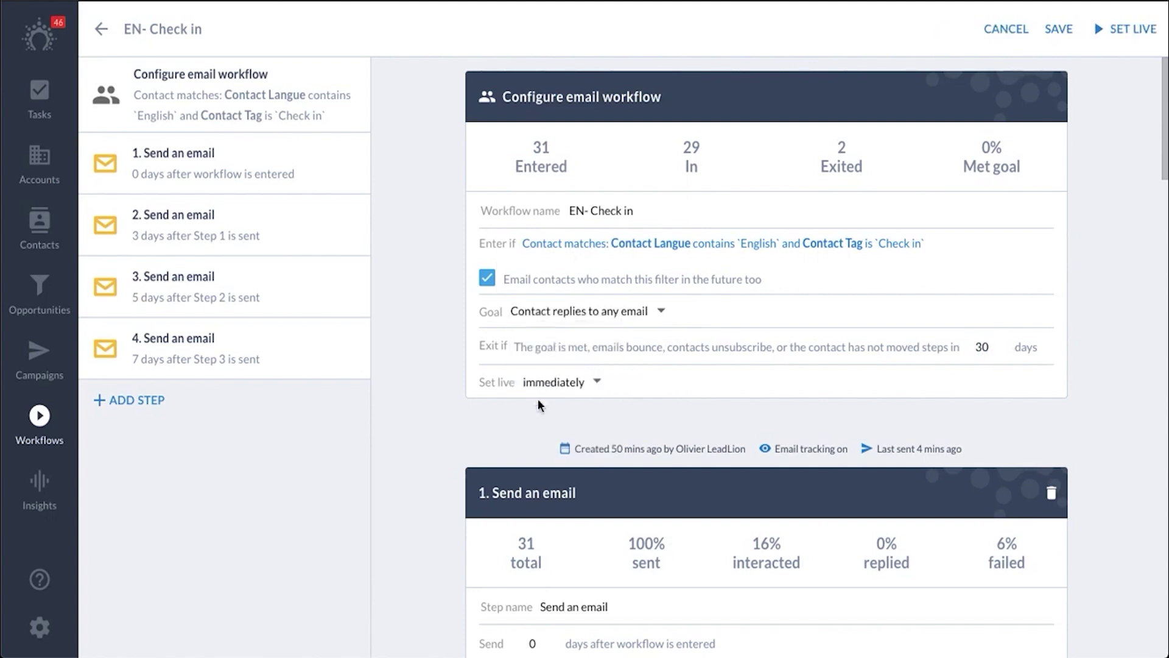
scroll(550, 395, down, 2)
scroll(550, 395, down, 5)
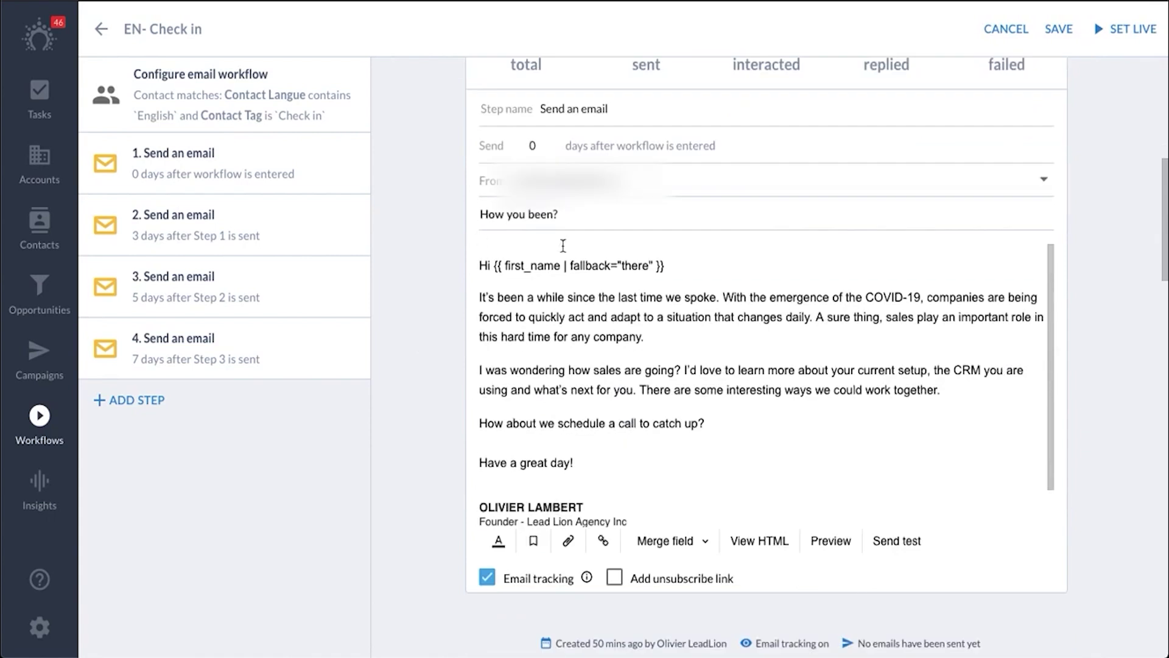
scroll(548, 260, up, 1)
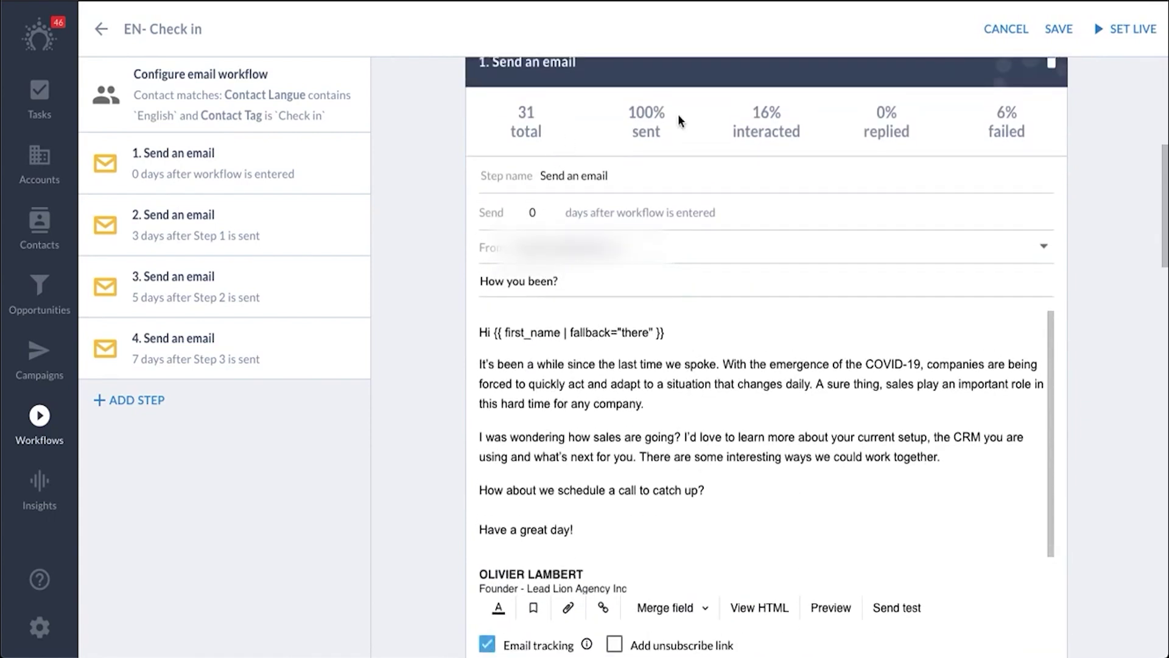
scroll(628, 142, up, 1)
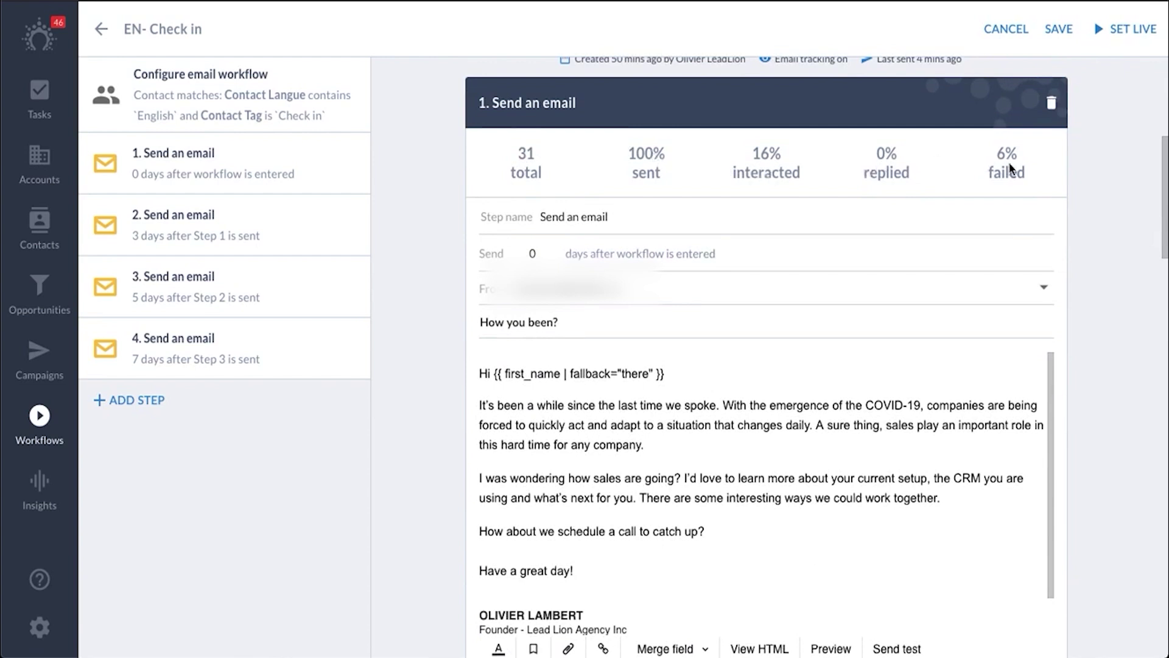
scroll(1009, 168, down, 2)
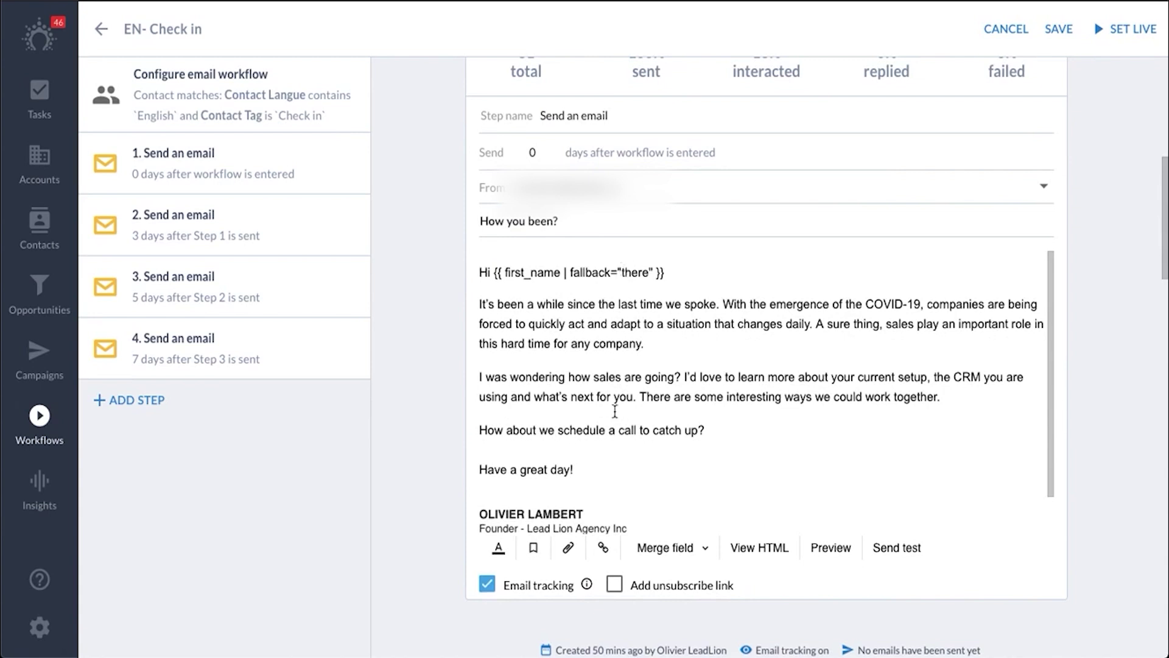
scroll(616, 270, down, 1)
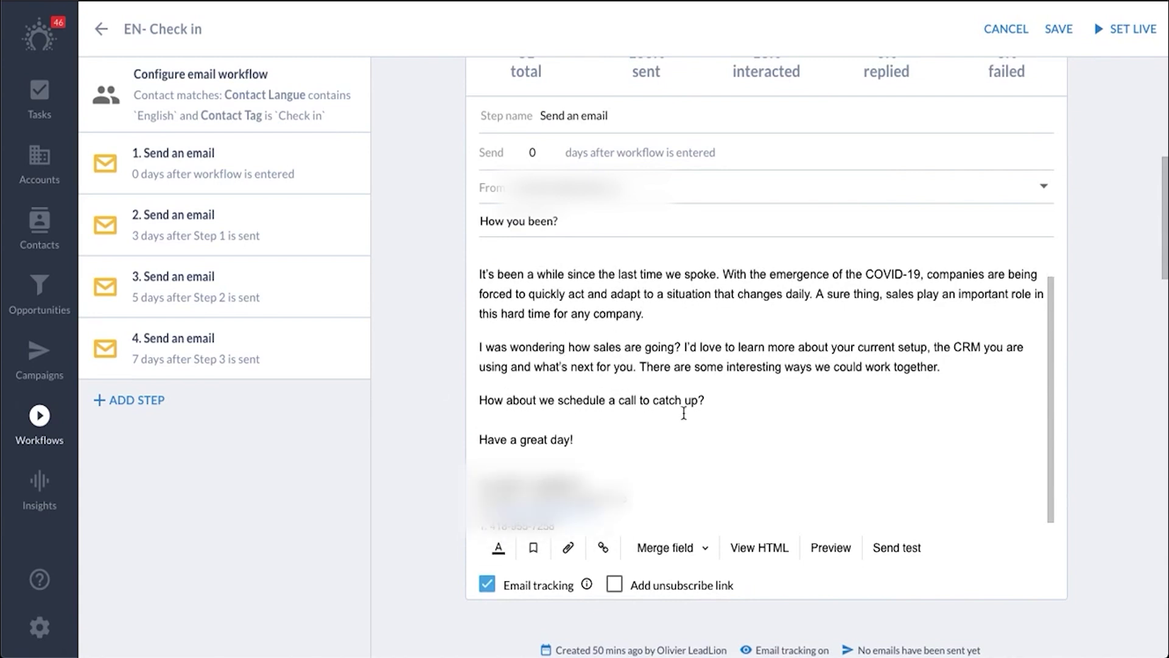
click(704, 563)
scroll(675, 286, down, 3)
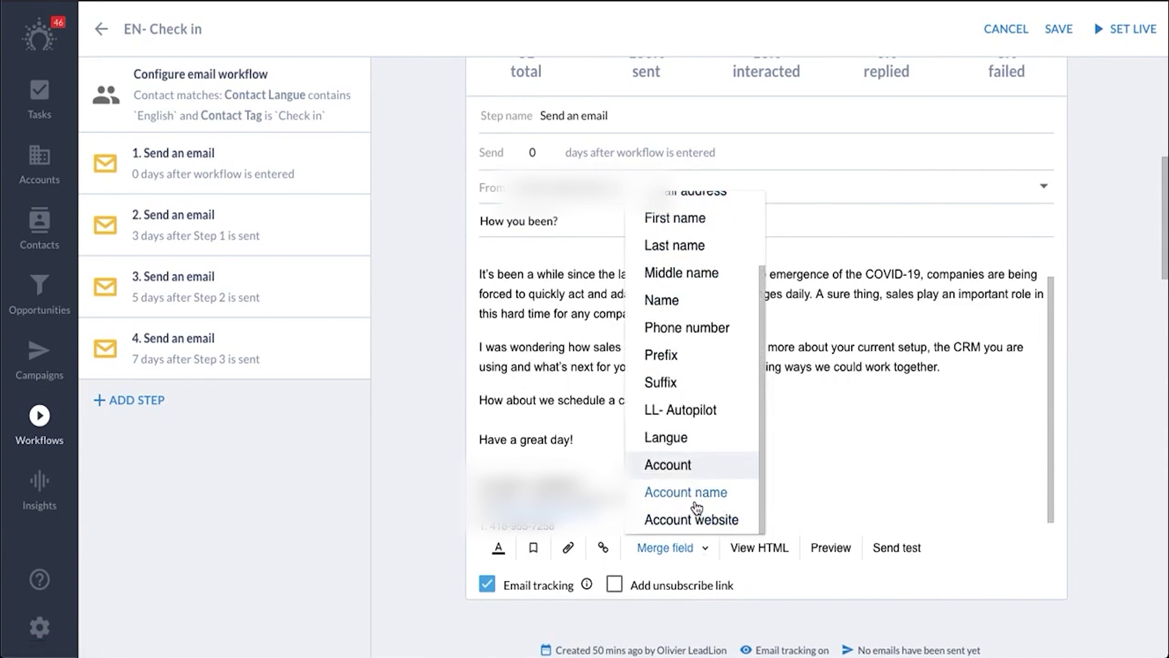
click(670, 301)
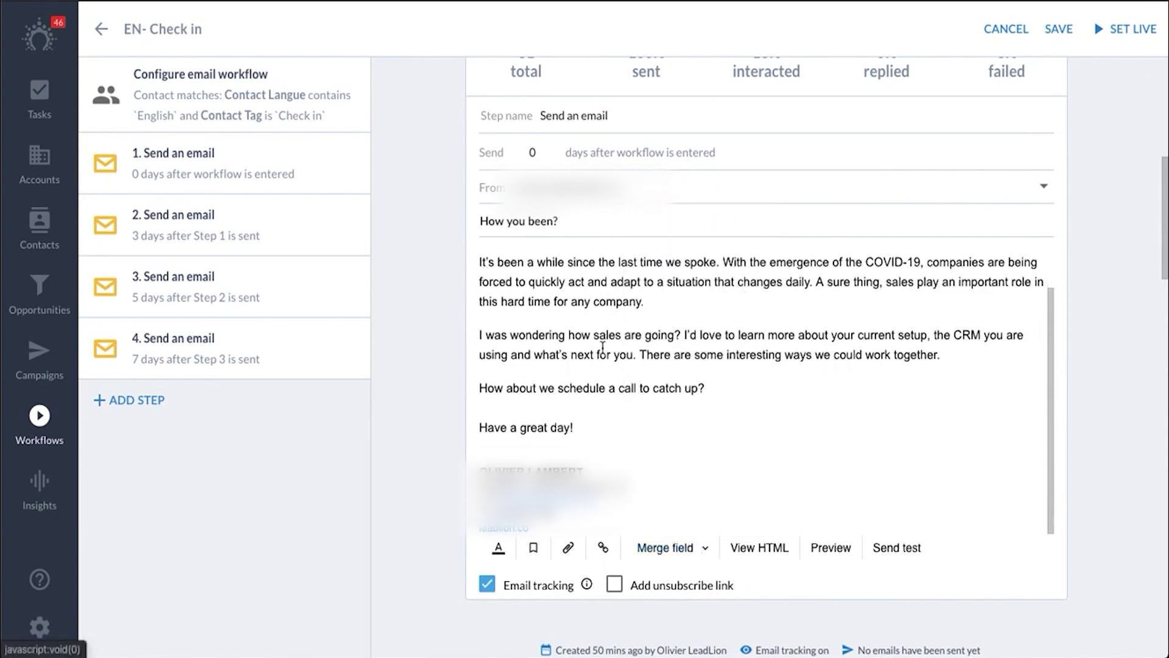
scroll(609, 366, down, 1)
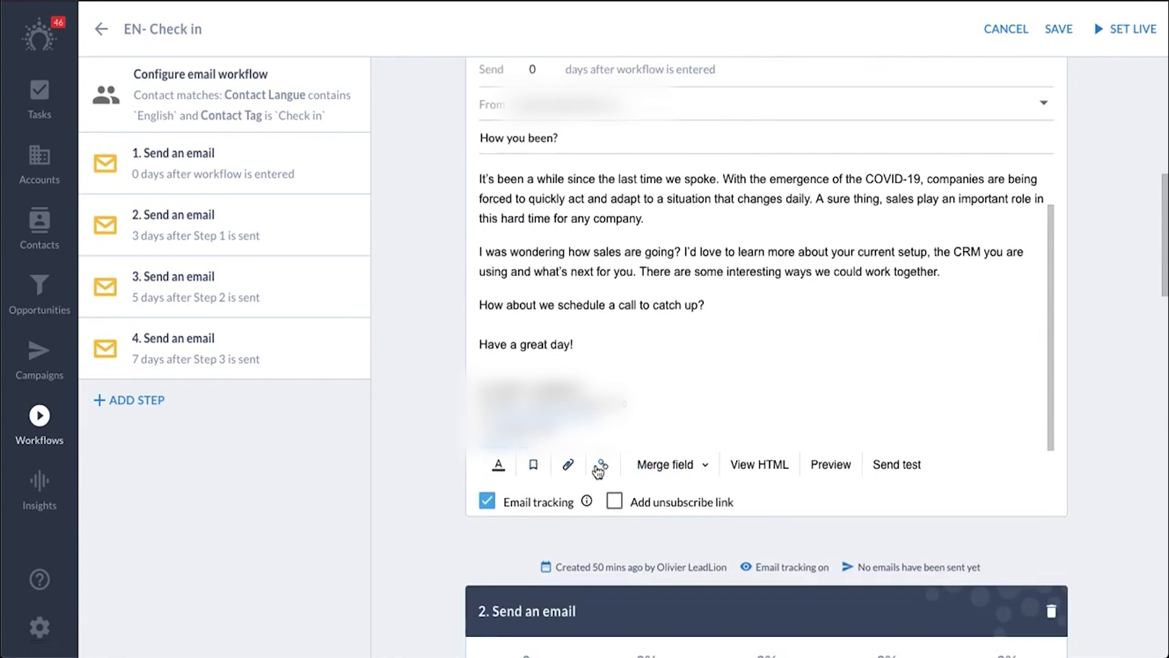
click(498, 464)
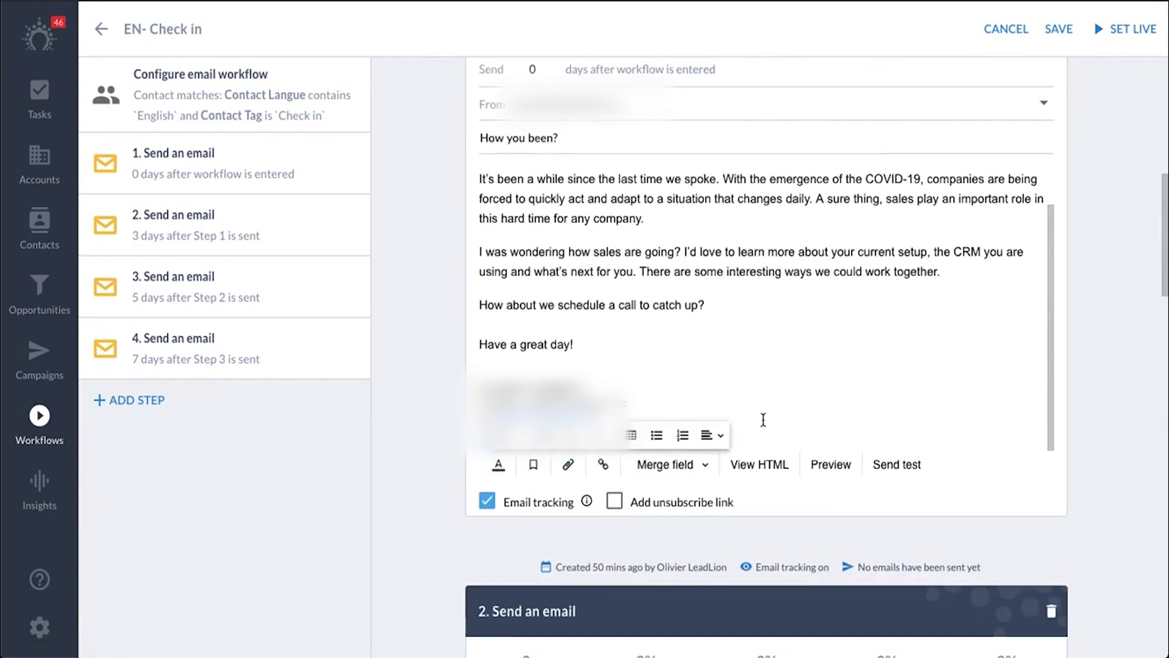
scroll(629, 304, down, 2)
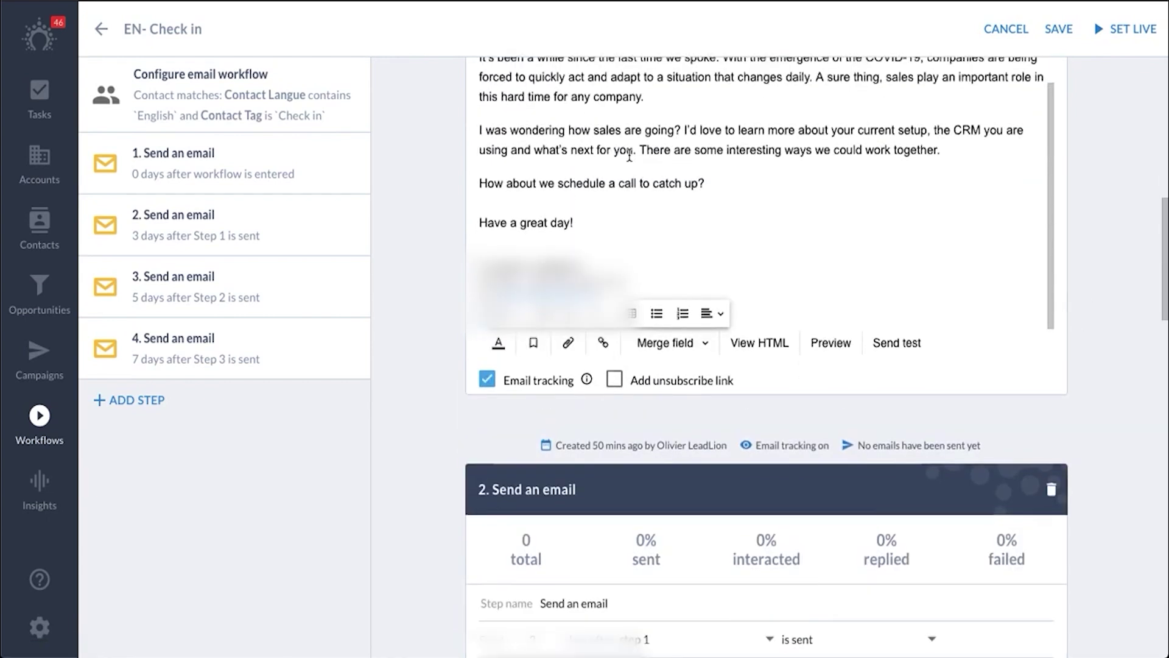
scroll(626, 432, up, 1)
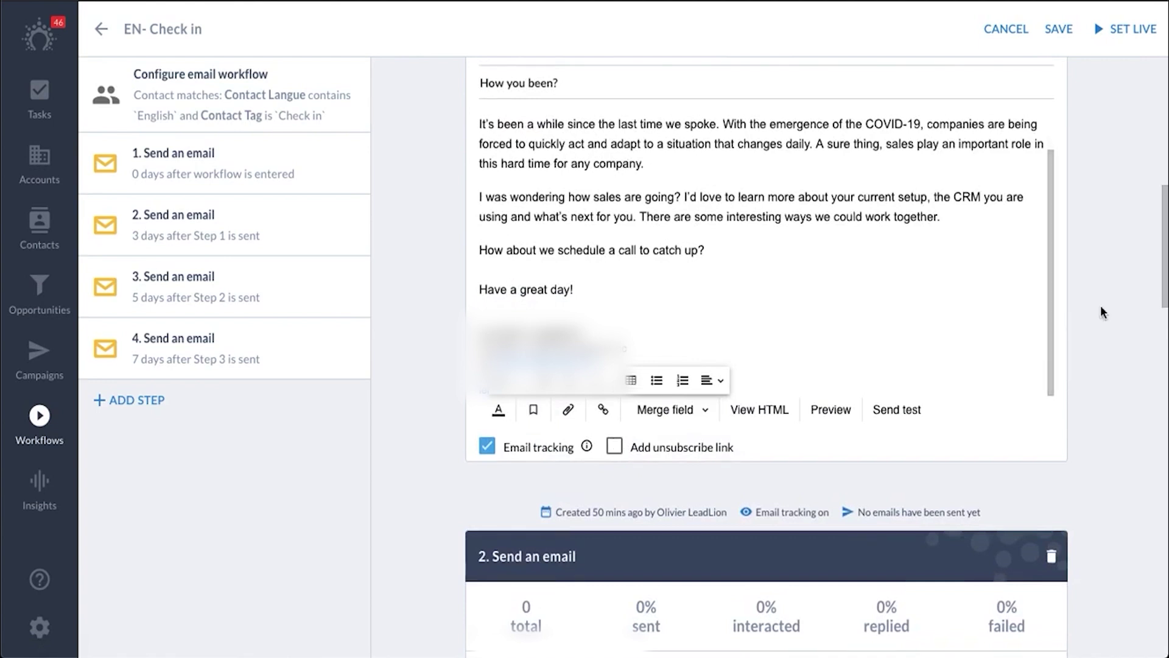
scroll(1103, 312, down, 7)
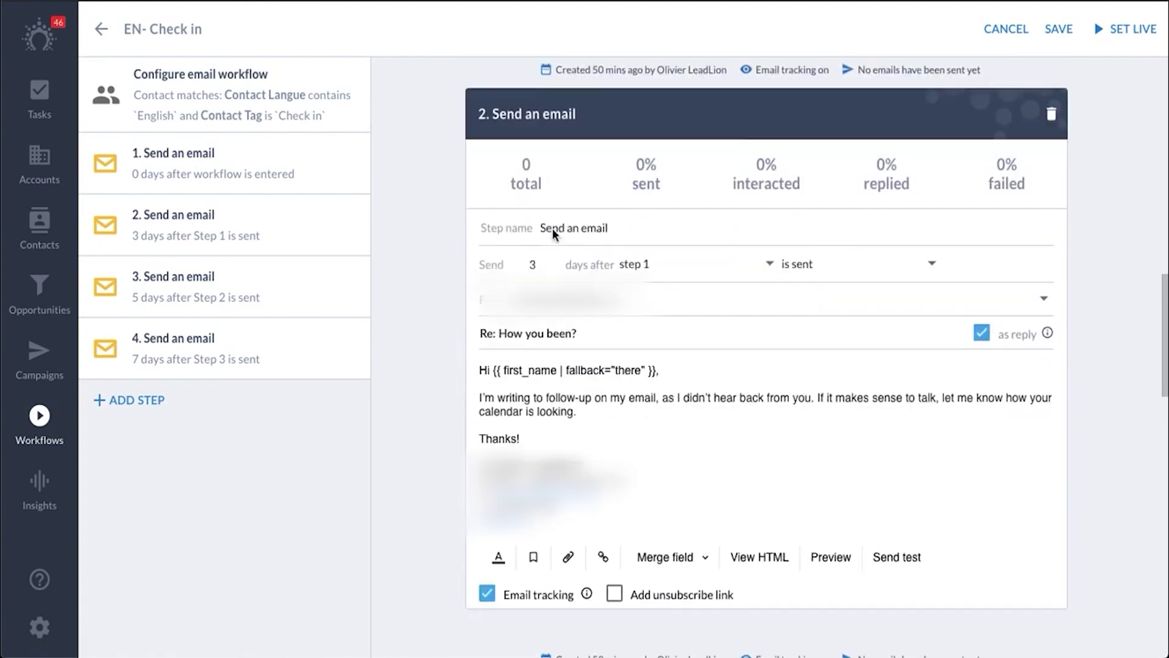
scroll(602, 408, down, 1)
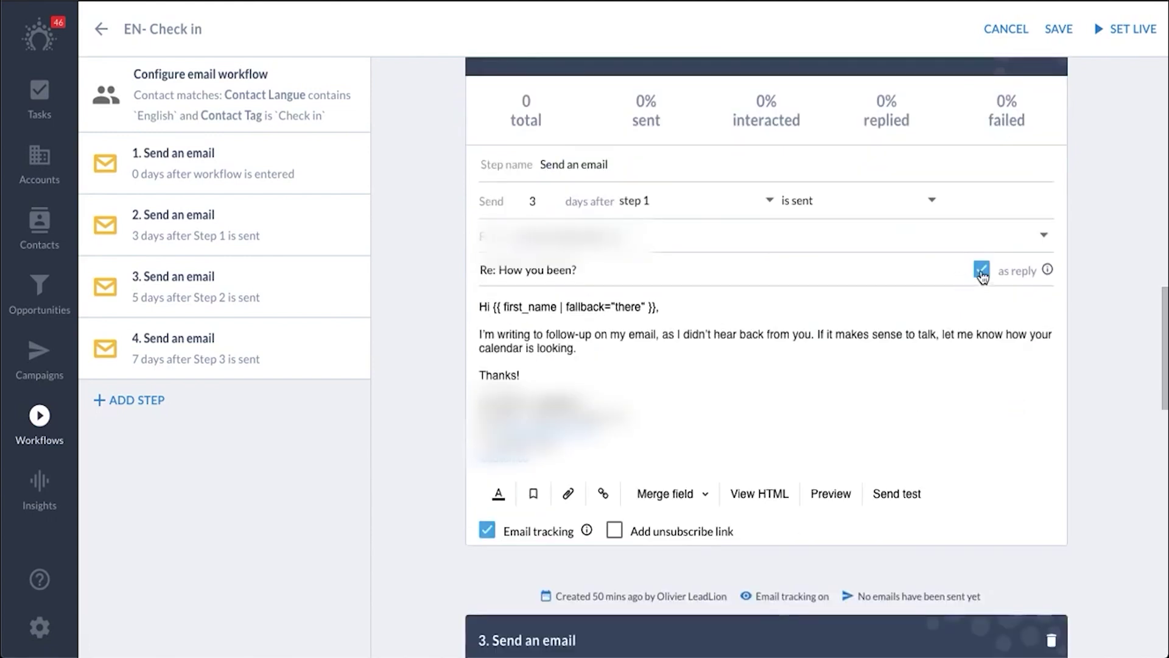
click(981, 271)
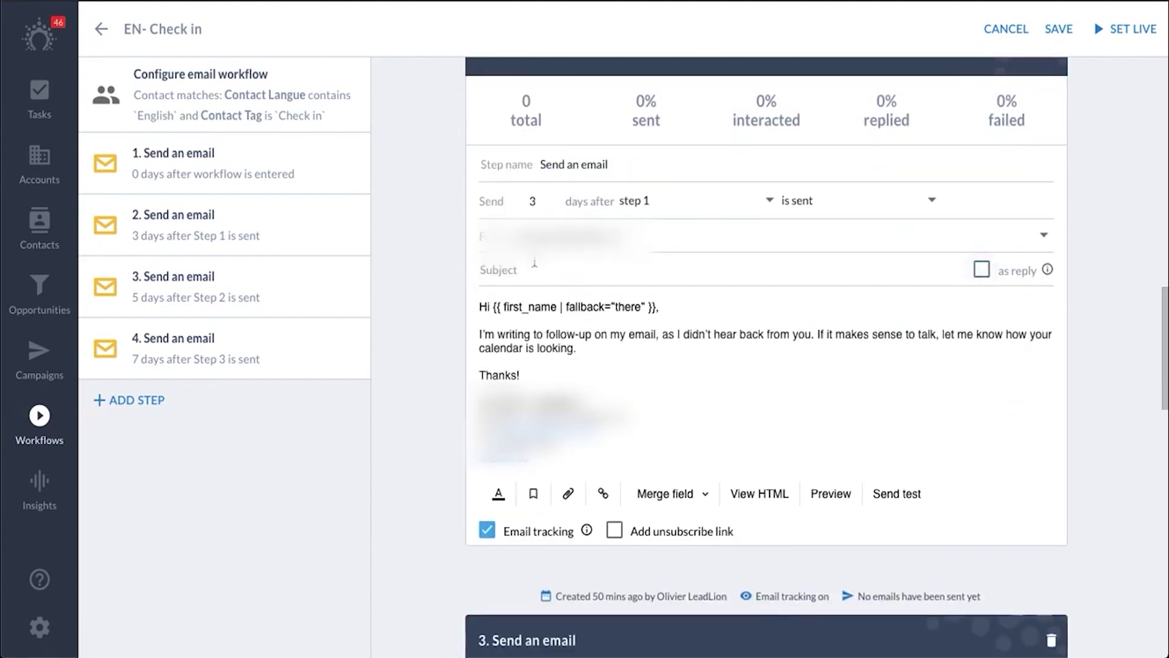
click(526, 269)
text(sdkfjqsdkfjsdl)
key(ctrl+a)
key(BackSpace)
click(981, 269)
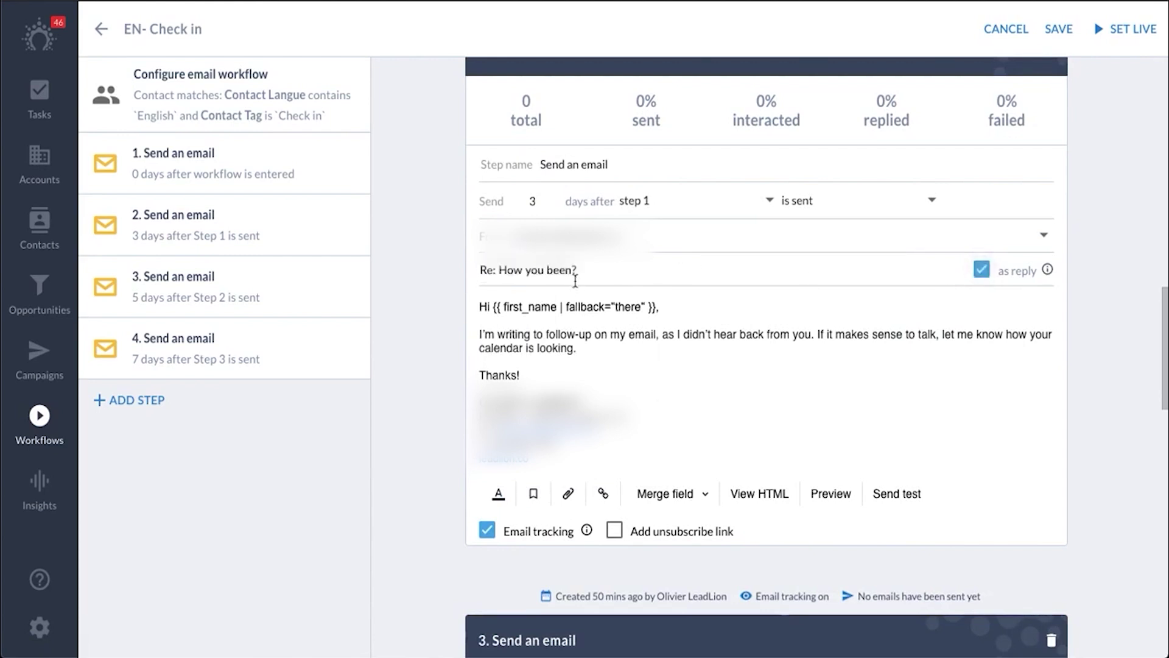
scroll(574, 281, up, 10)
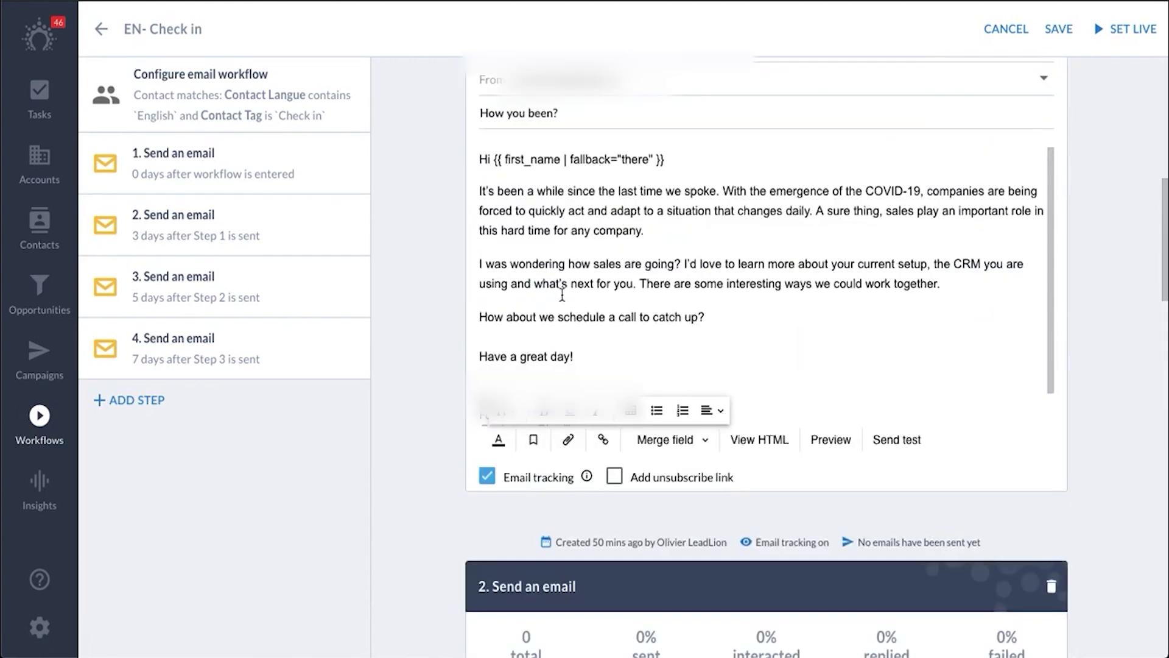
scroll(582, 434, down, 15)
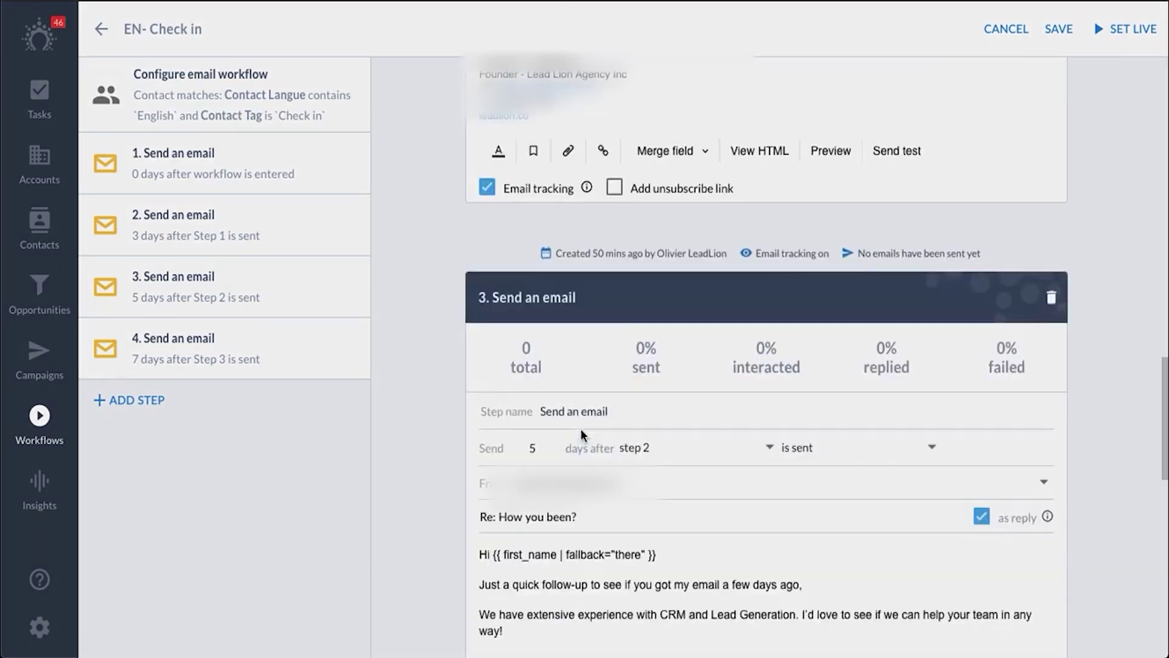